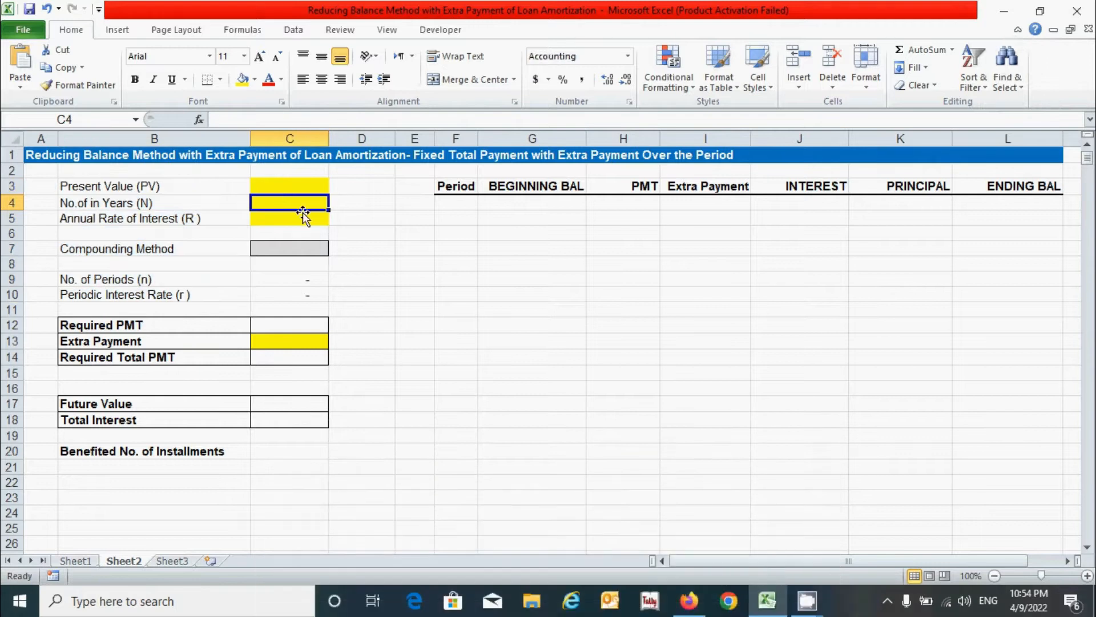
drag(271, 324, 291, 417)
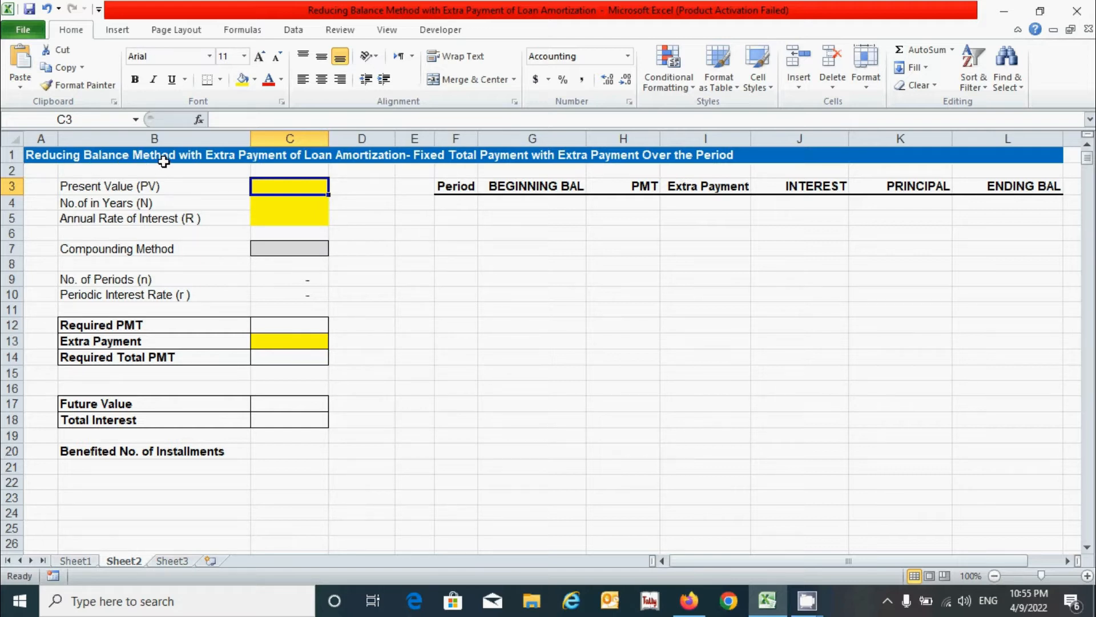
click(362, 233)
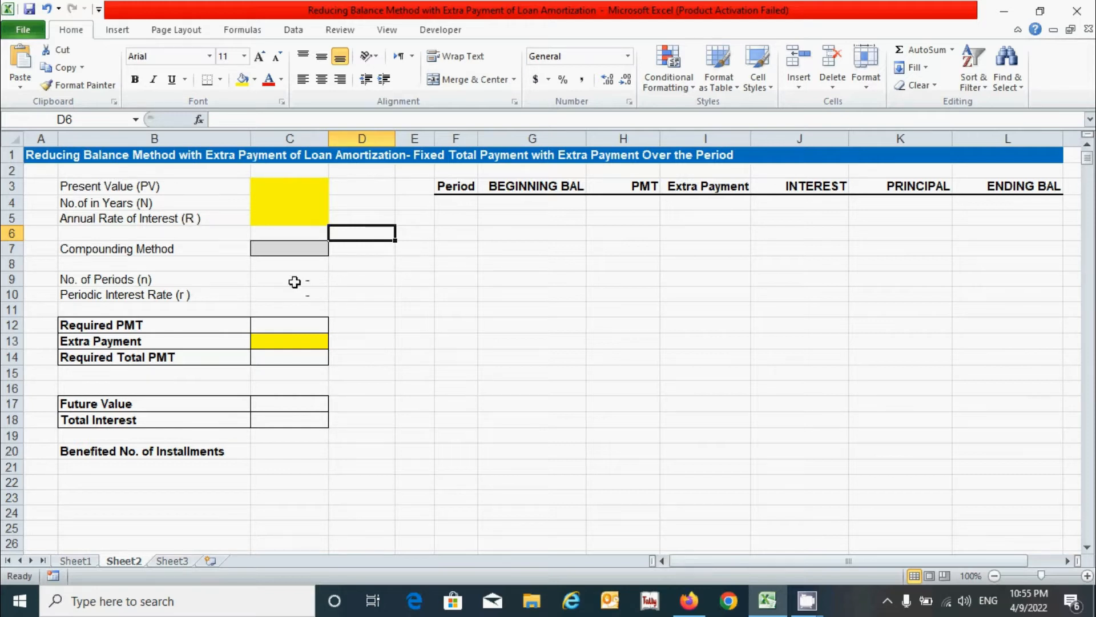
click(391, 295)
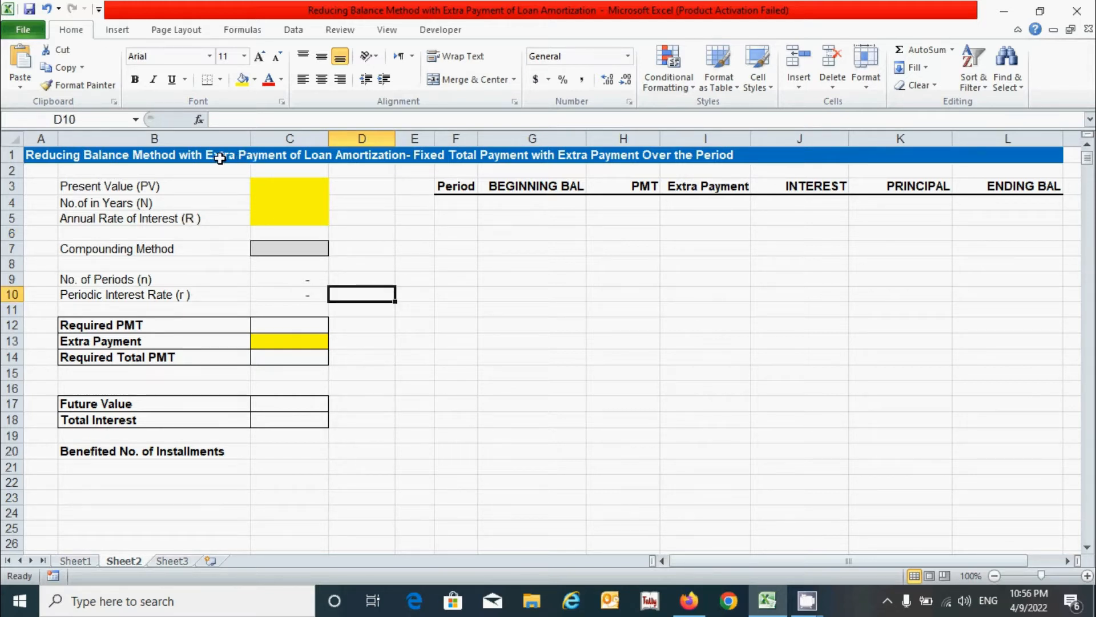
drag(700, 217, 704, 448)
click(706, 377)
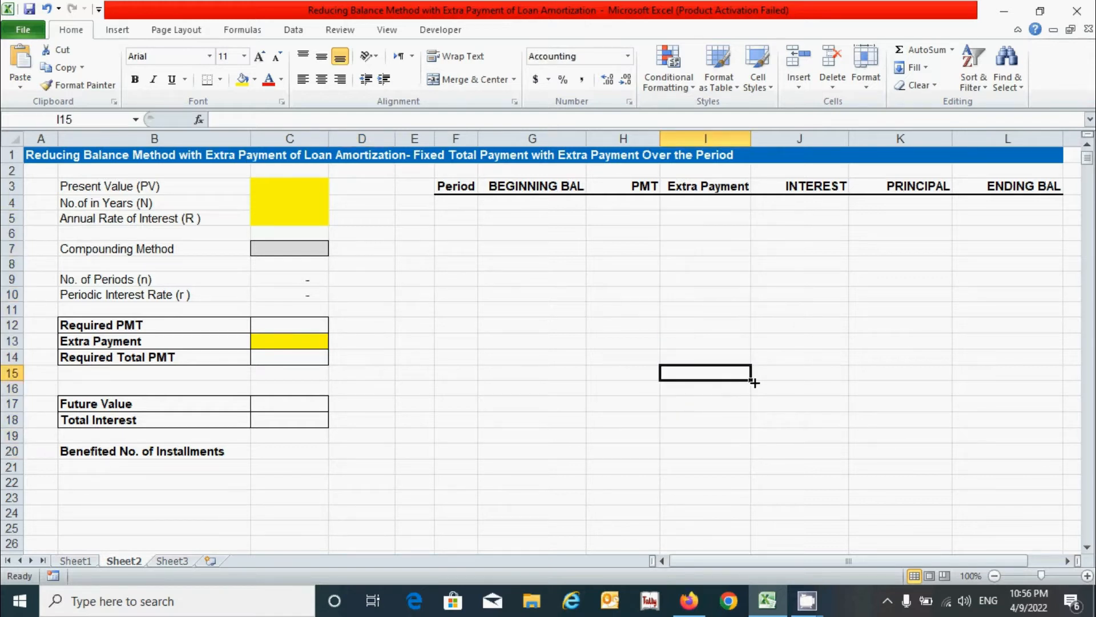
click(432, 335)
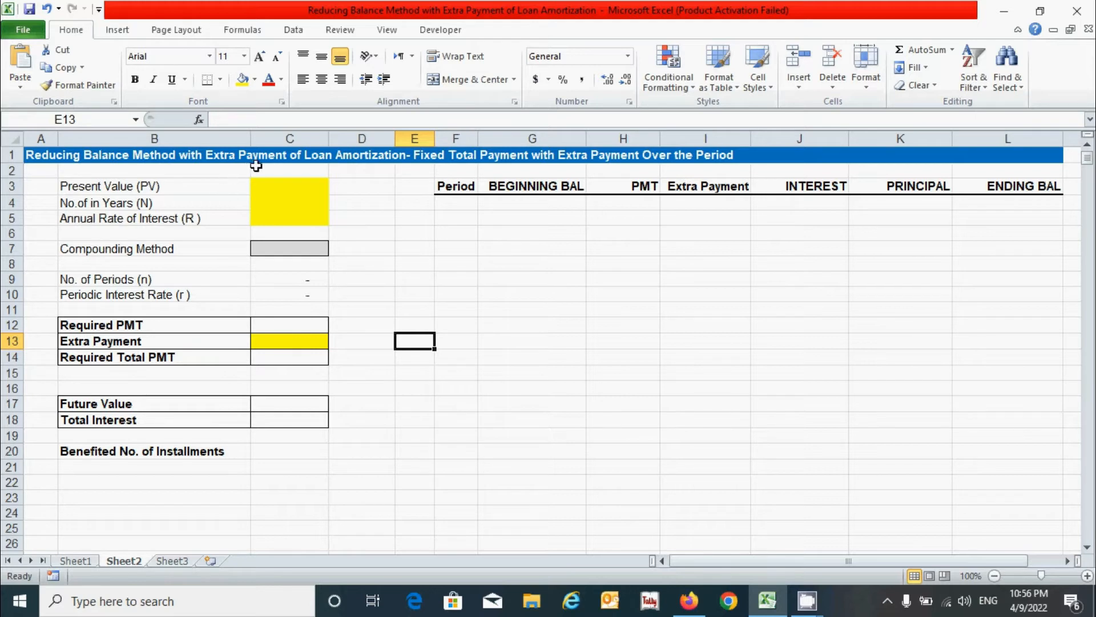
click(427, 307)
- Enter the loan inputs: present value 75000, 3 years and an annual interest rate of 12%
click(278, 186)
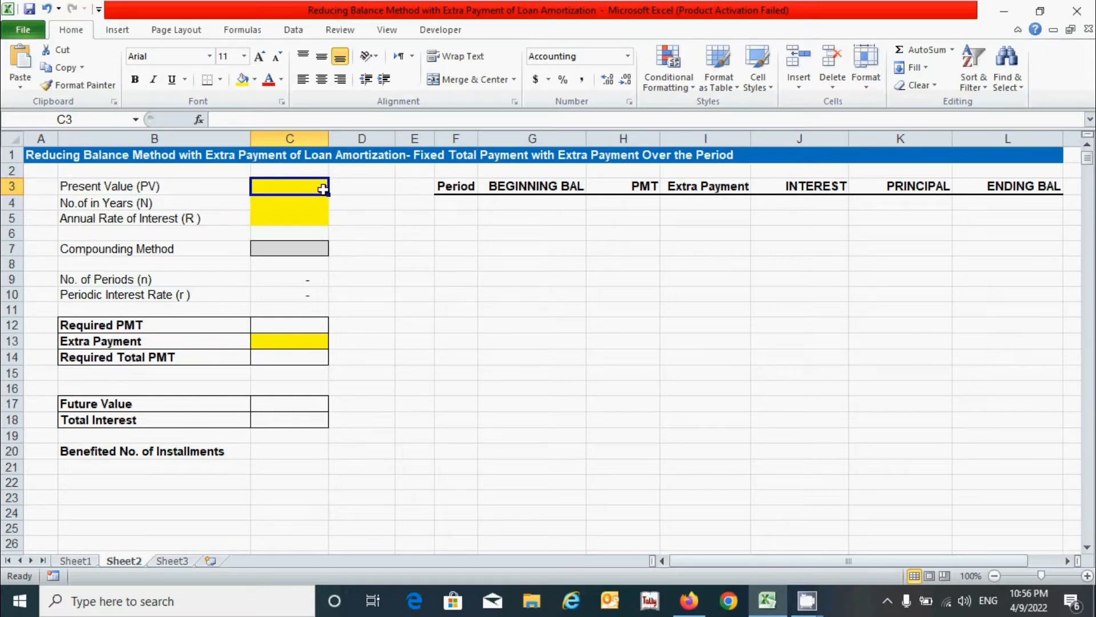
text(75000)
key(Return)
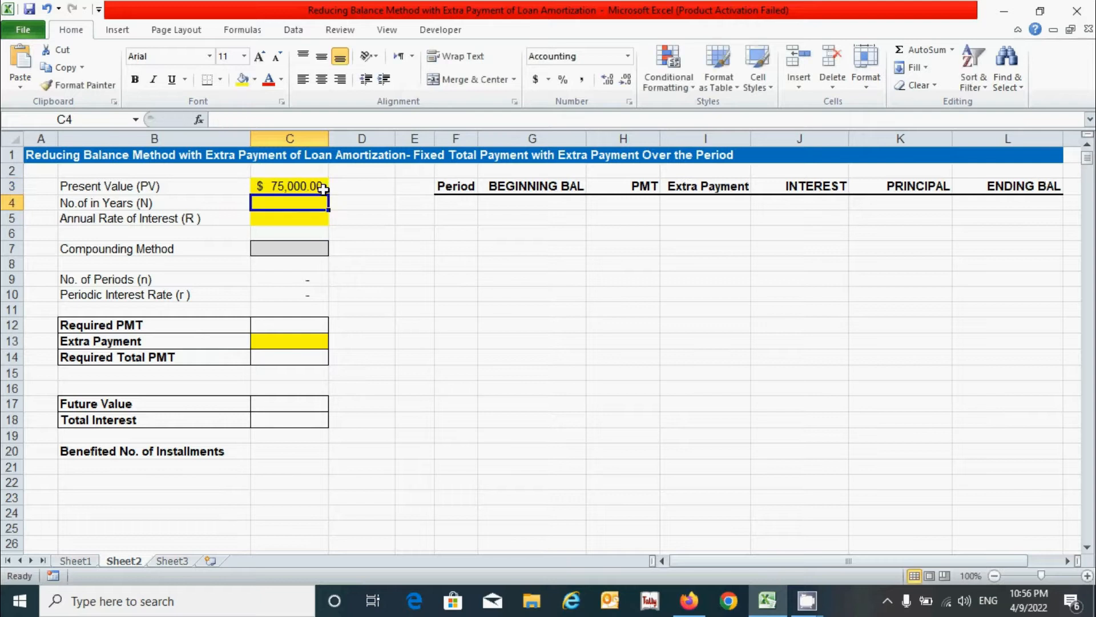
text(3)
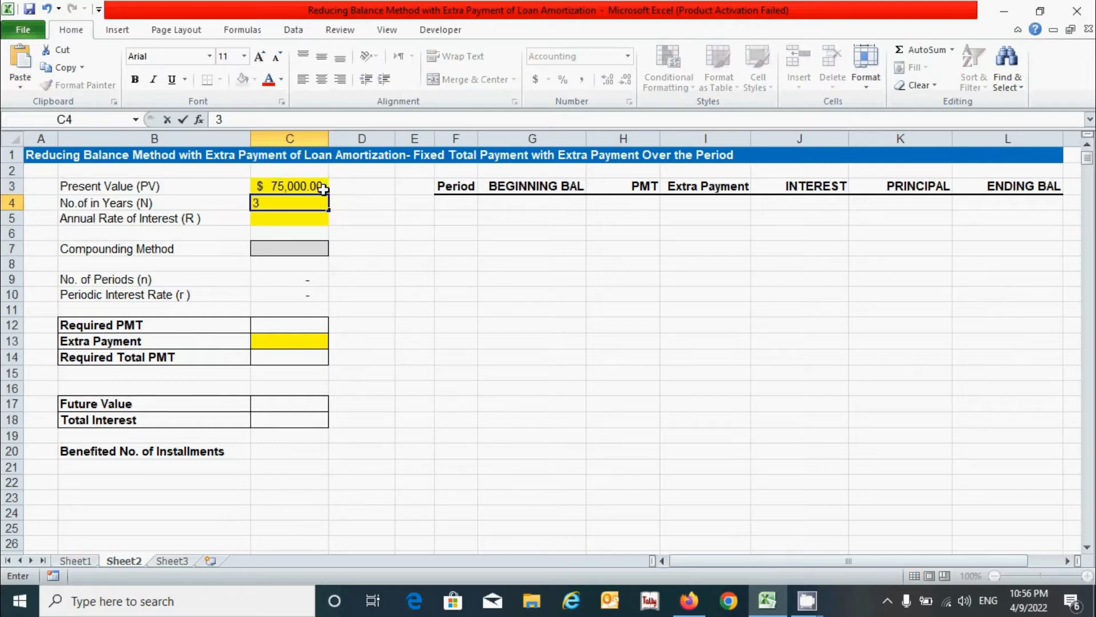
key(Return)
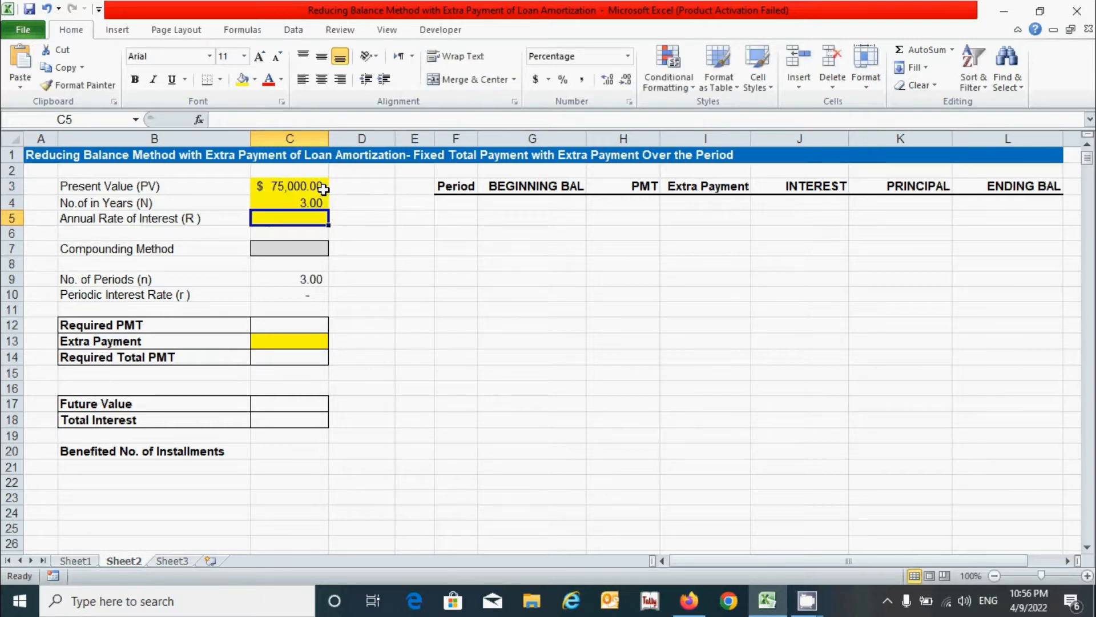
text(12)
key(Return)
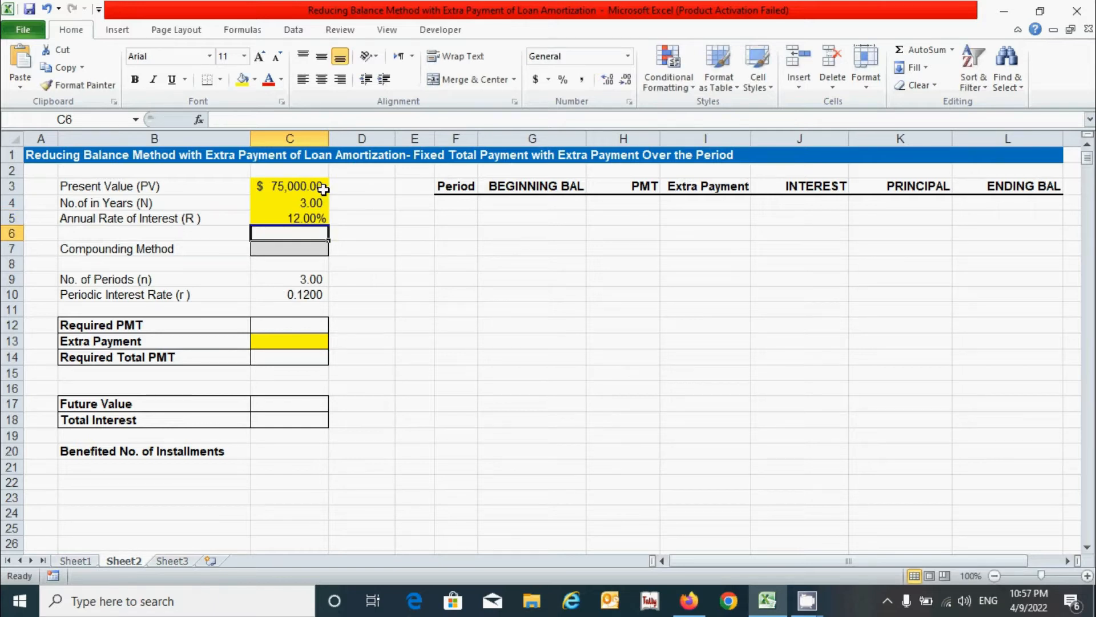
click(179, 250)
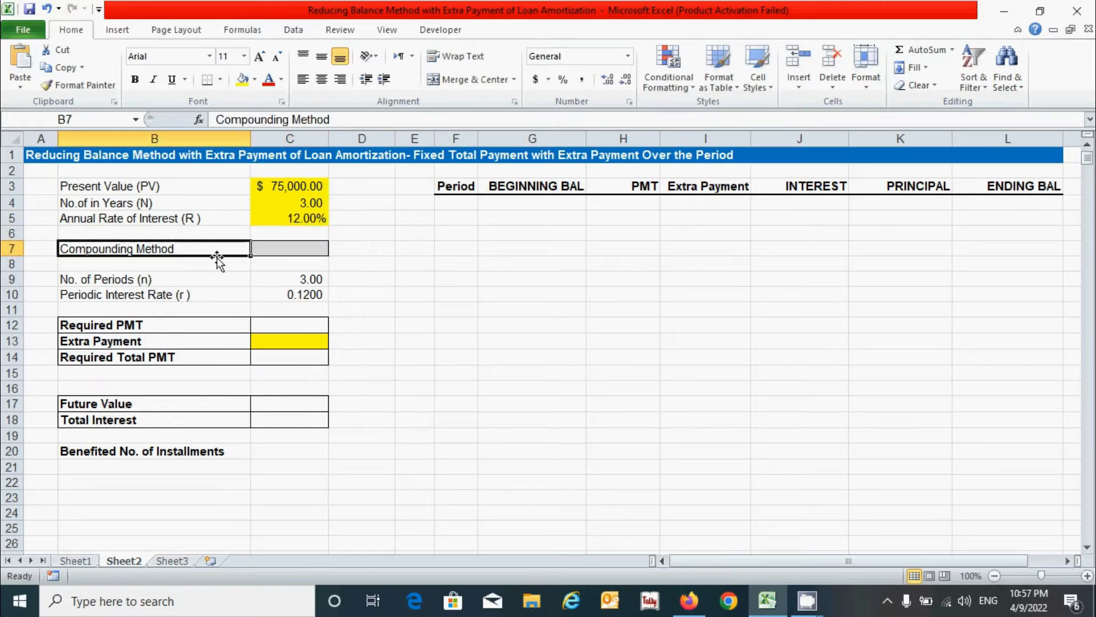
drag(215, 250, 277, 295)
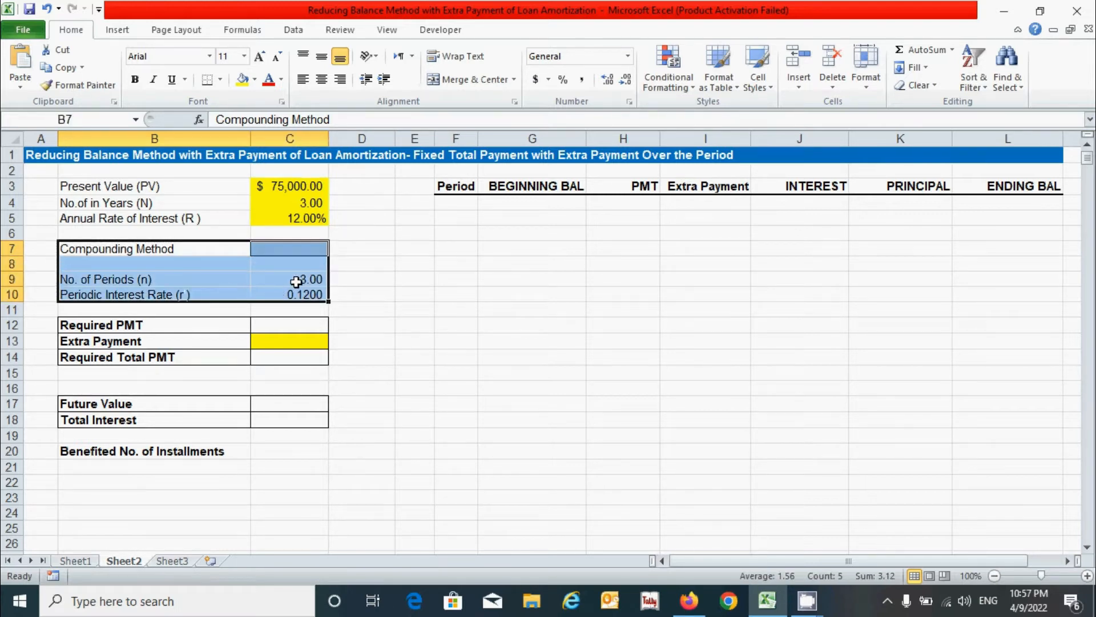
click(382, 294)
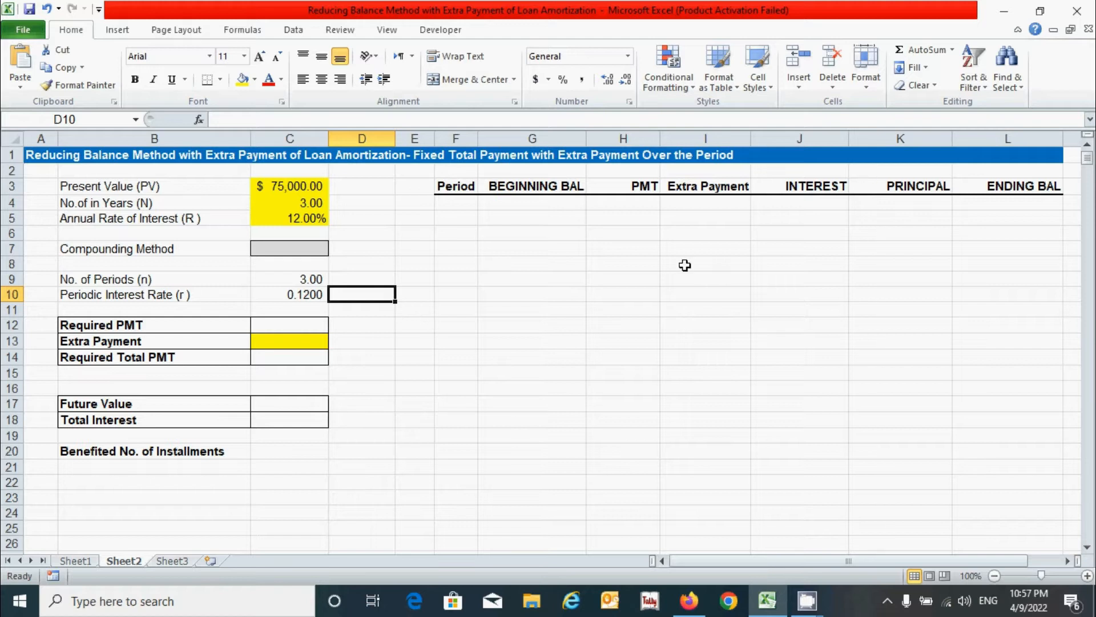
click(411, 341)
- Calculate the Required PMT in C12 with the formula =PMT(C10,C9,-C3,0,0)
click(273, 322)
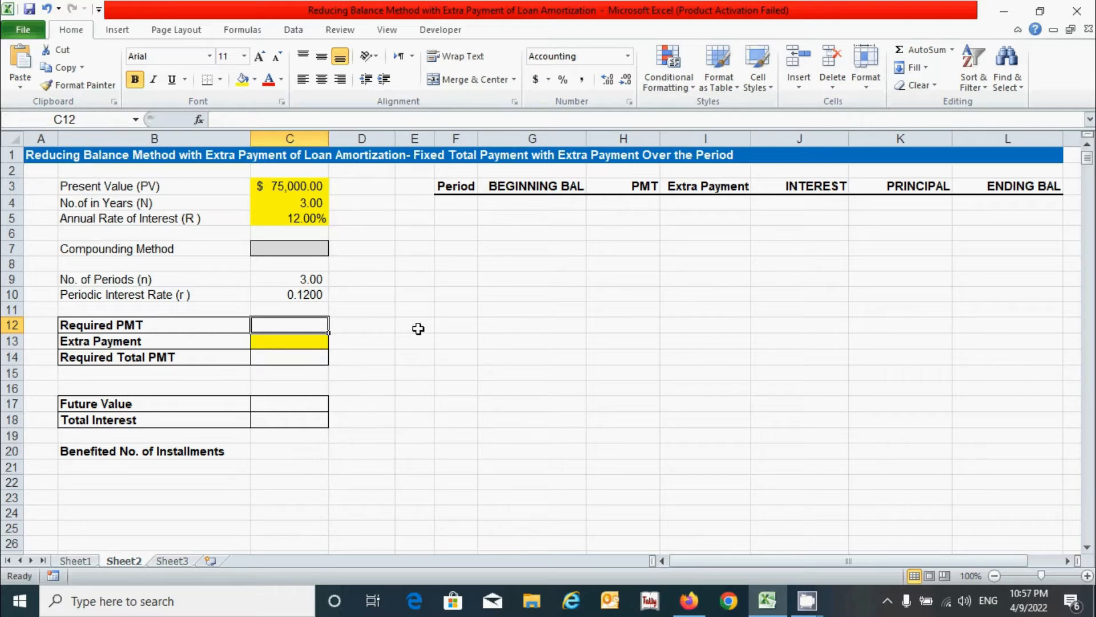
text(=pmt)
key(Tab)
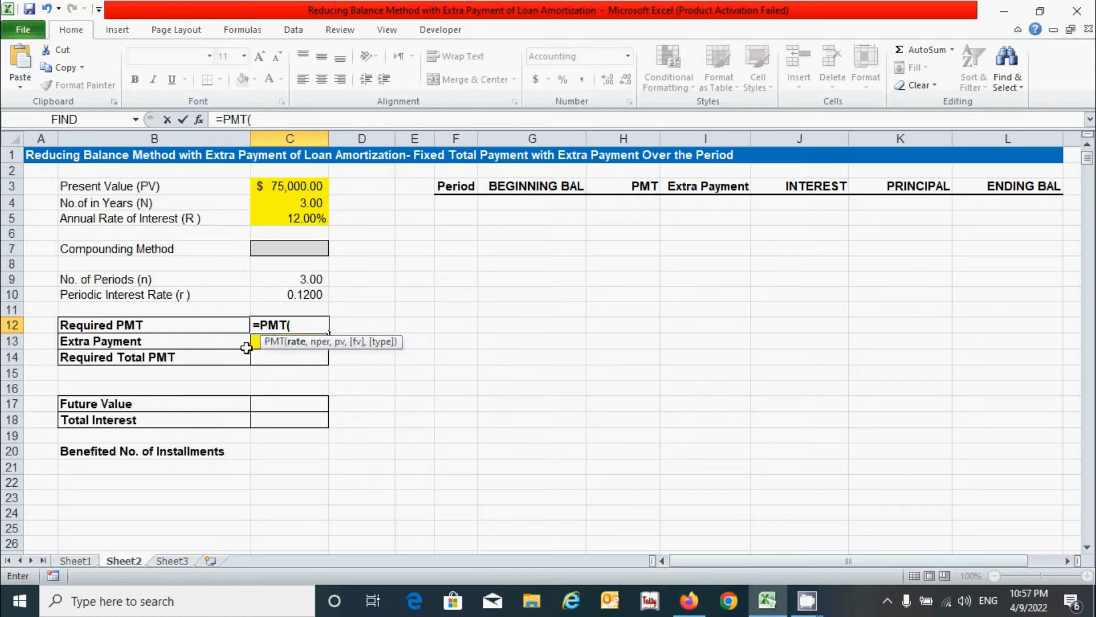
click(274, 294)
text(,)
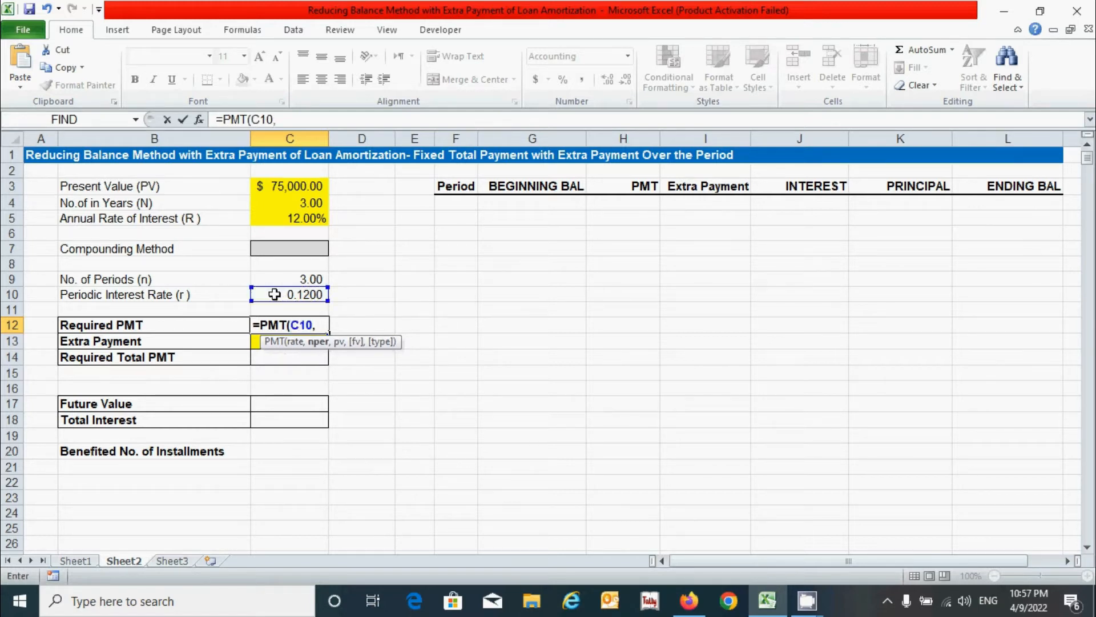
click(294, 277)
text(,)
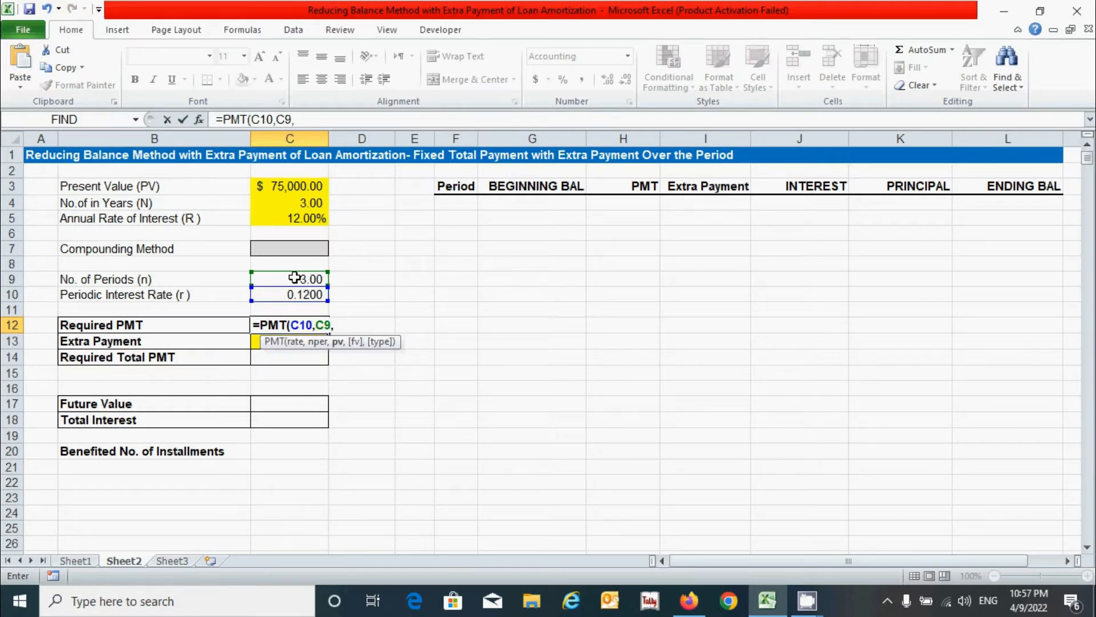
text(-)
click(299, 187)
text(,)
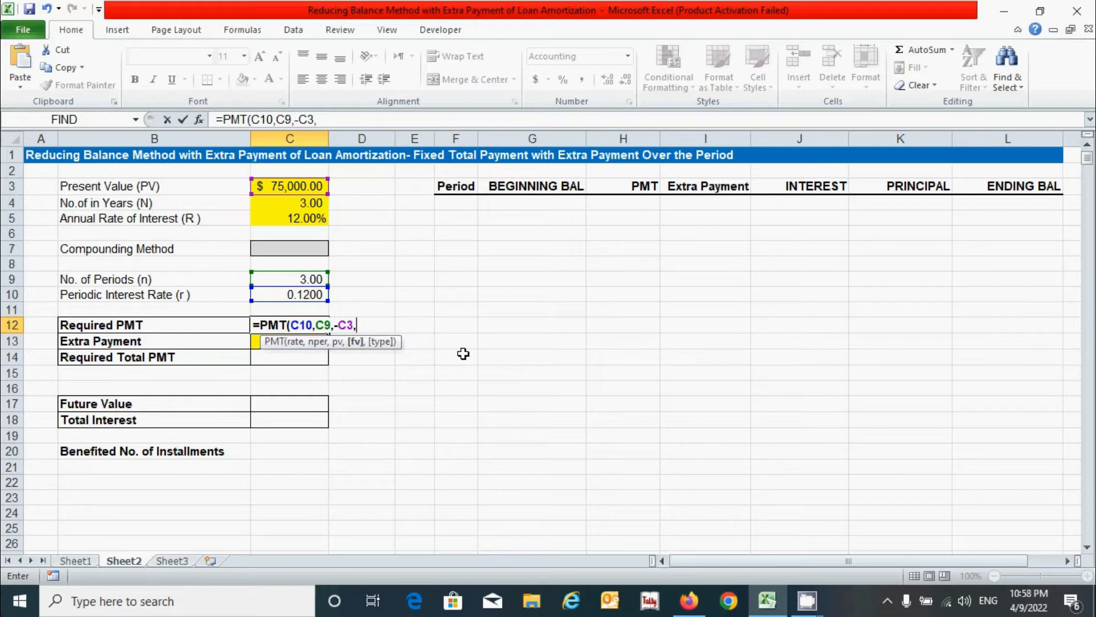
text(0,0)
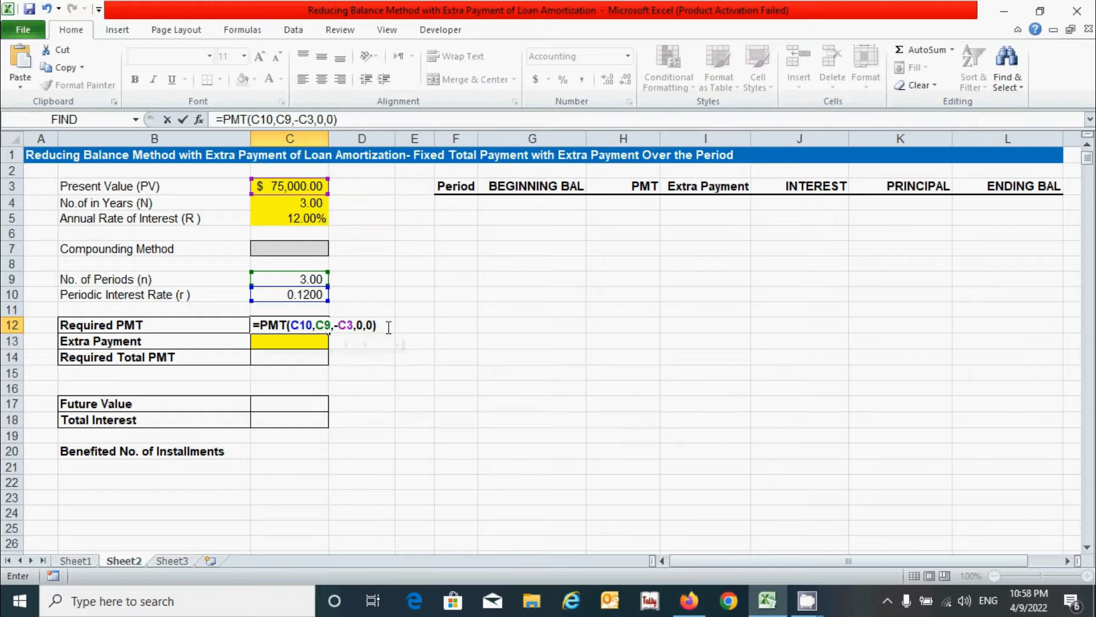
key(Return)
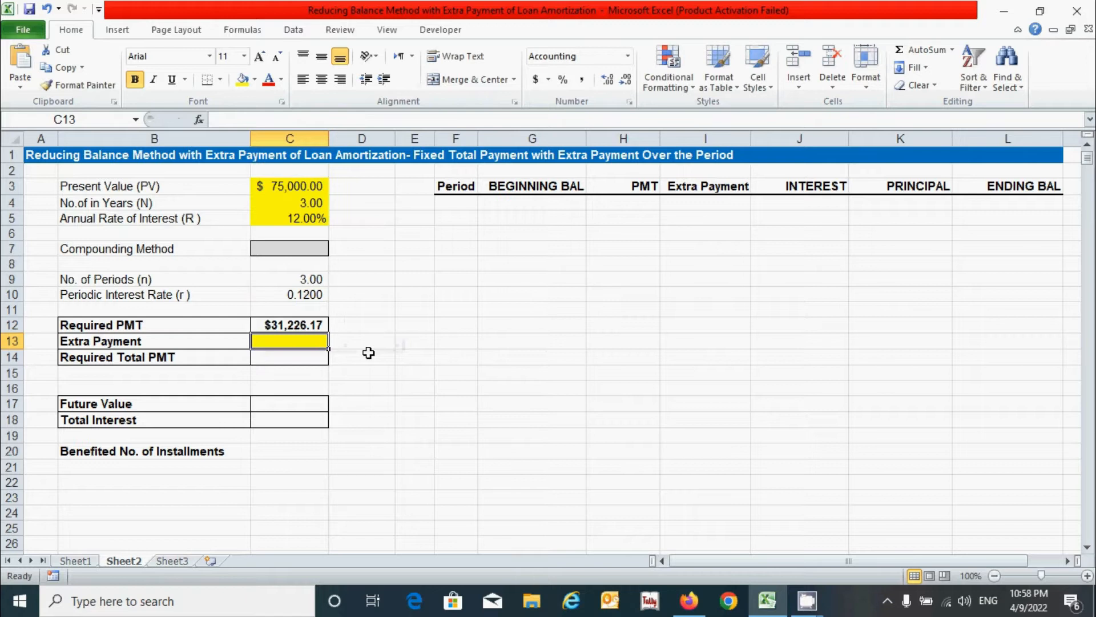
- Set the compounding method in C7 to Monthly
click(287, 249)
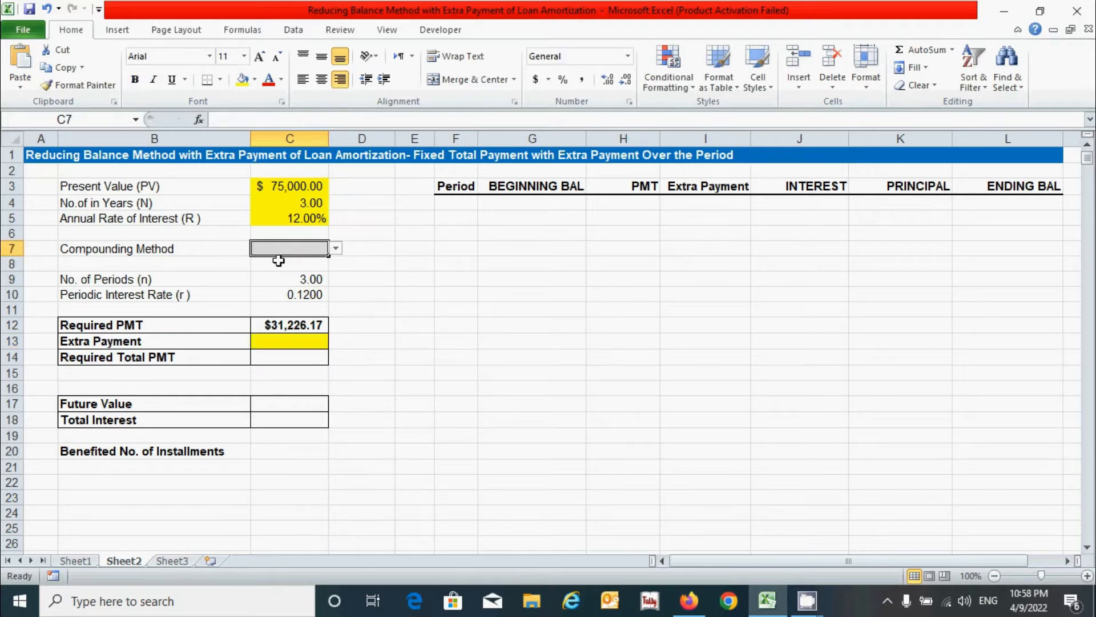
click(335, 247)
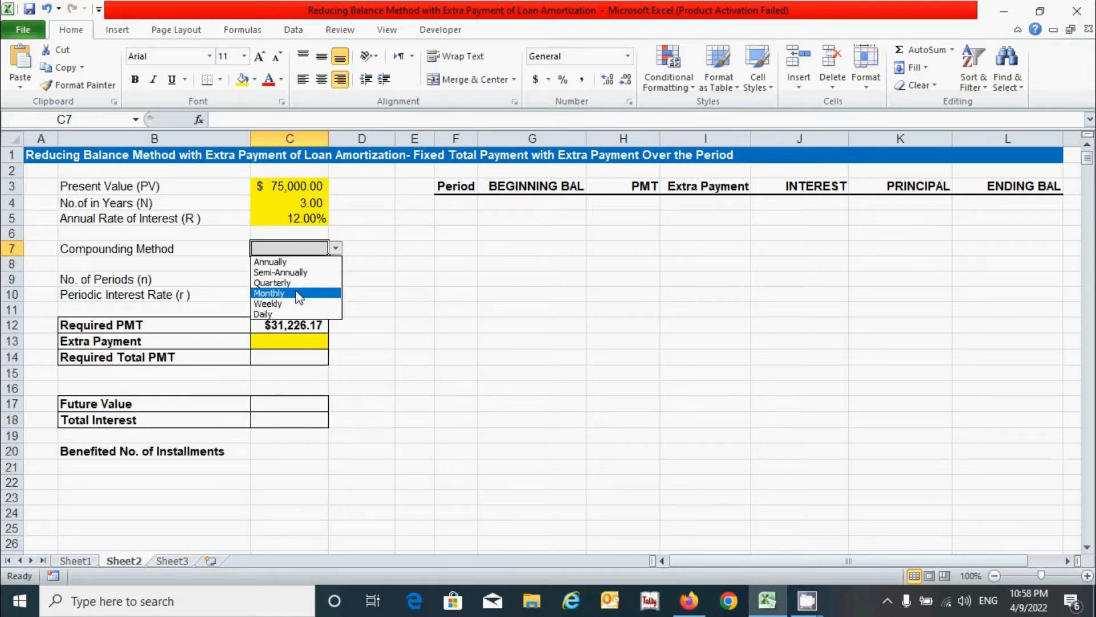
click(283, 294)
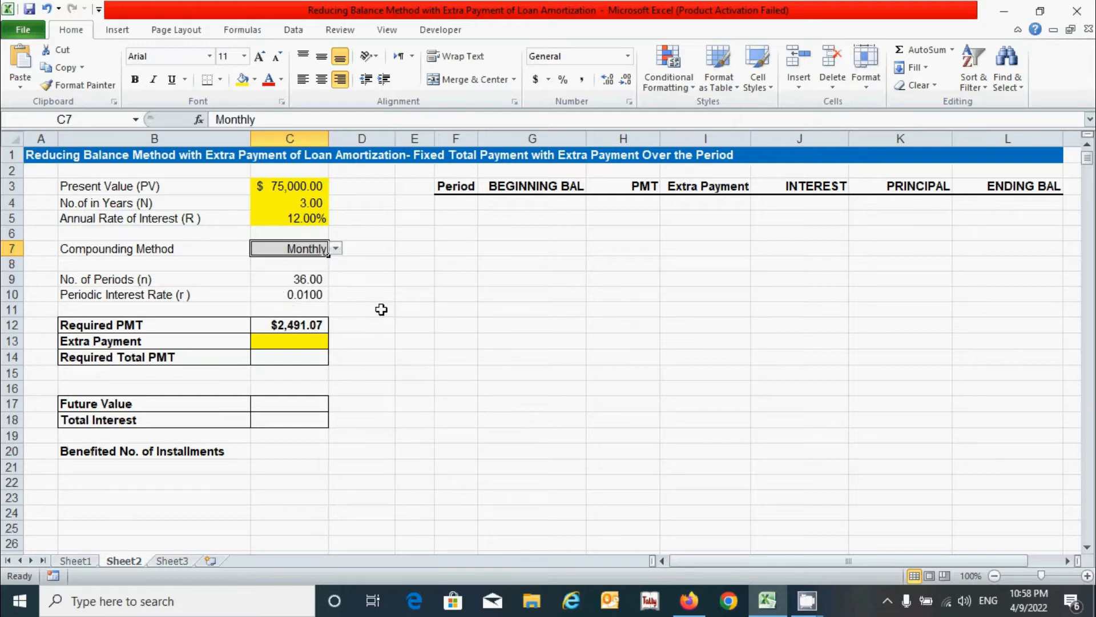
click(387, 361)
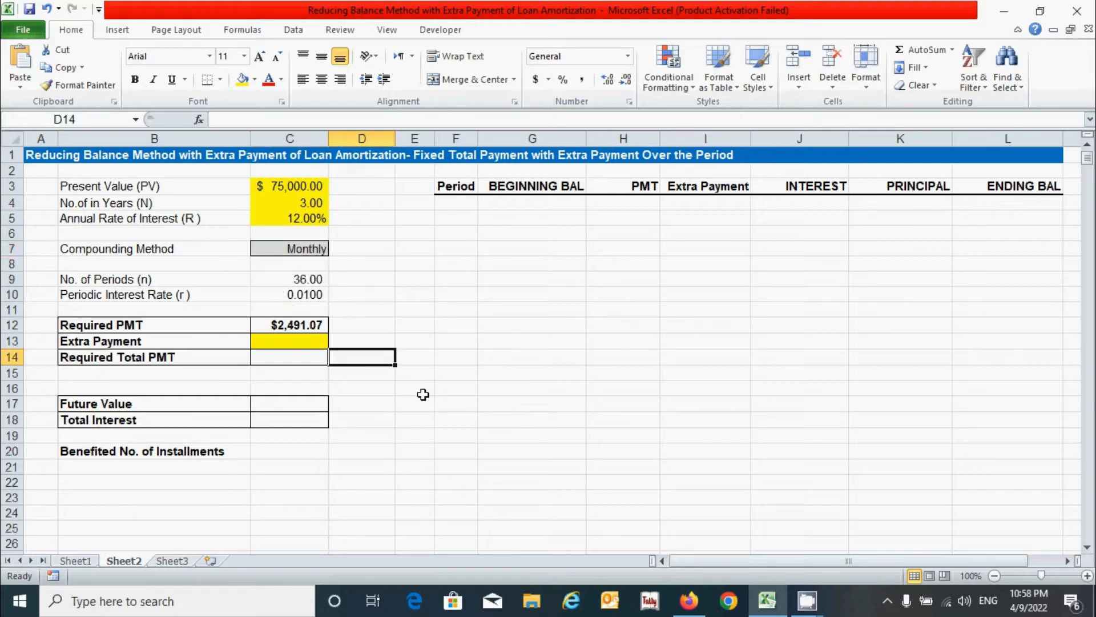
click(281, 324)
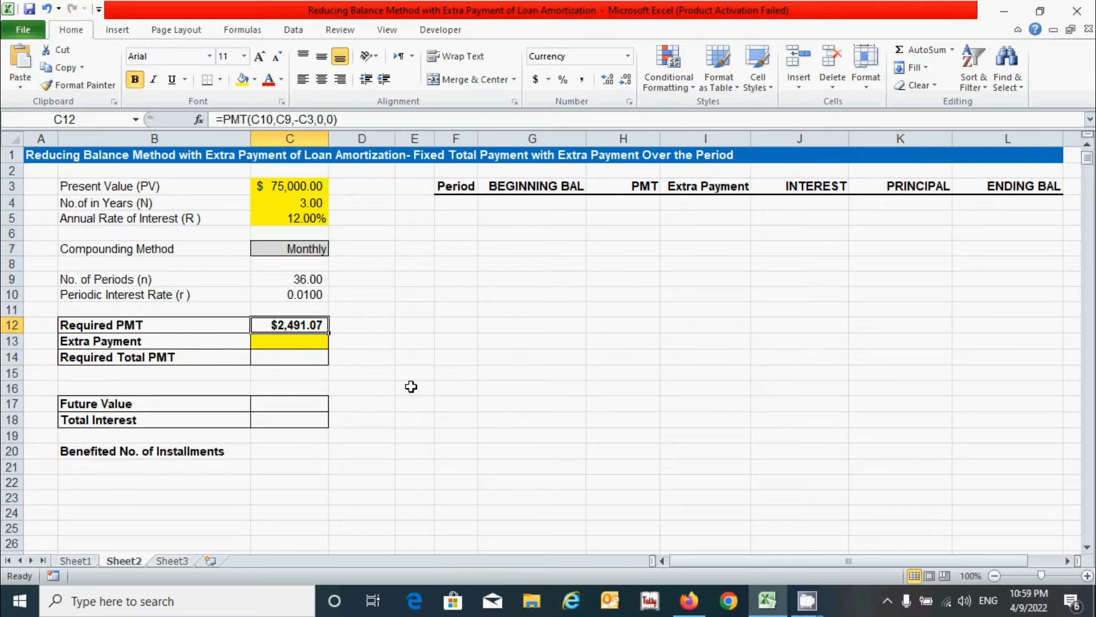
- Enter an extra payment of 500 in C13
click(280, 341)
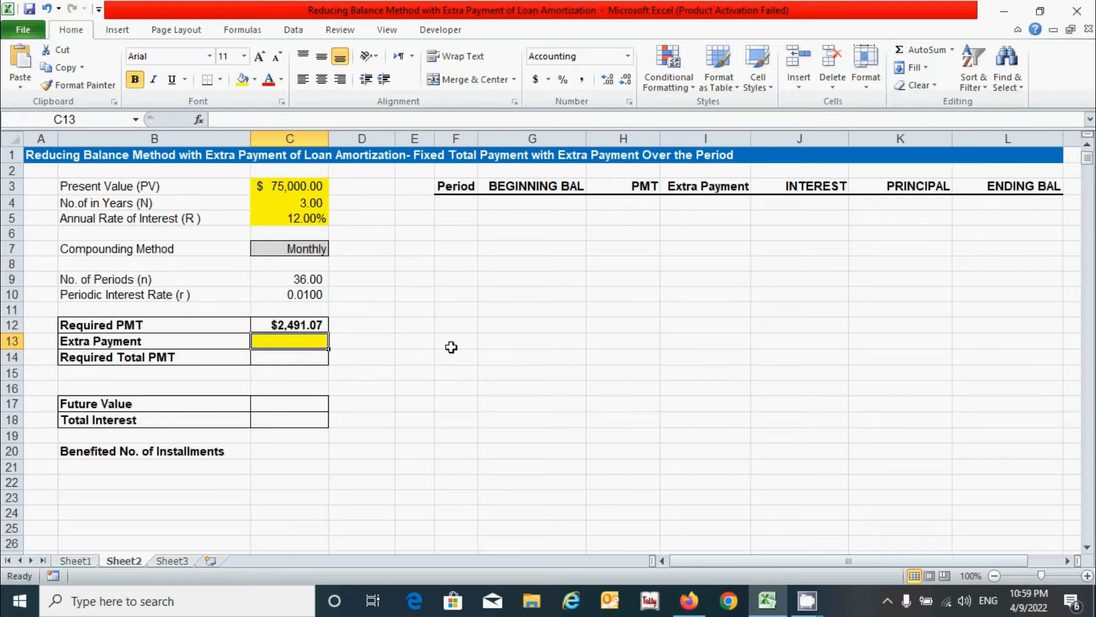
text(500)
key(Return)
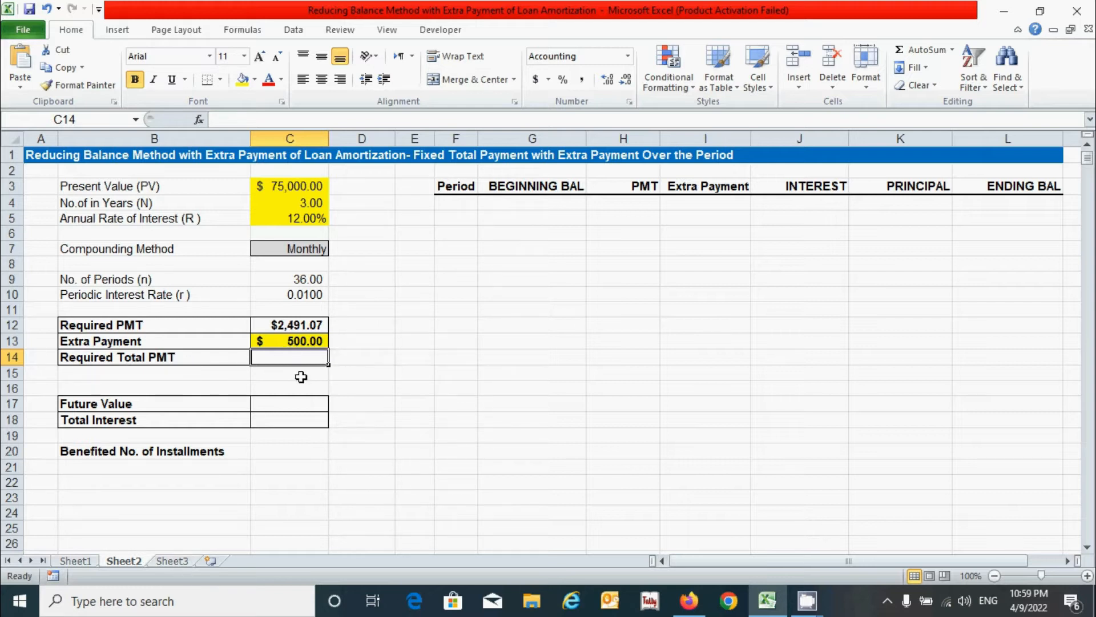
- Calculate the Required Total PMT in C14 with the formula =SUM(C12:C13)
text(=sum)
key(Tab)
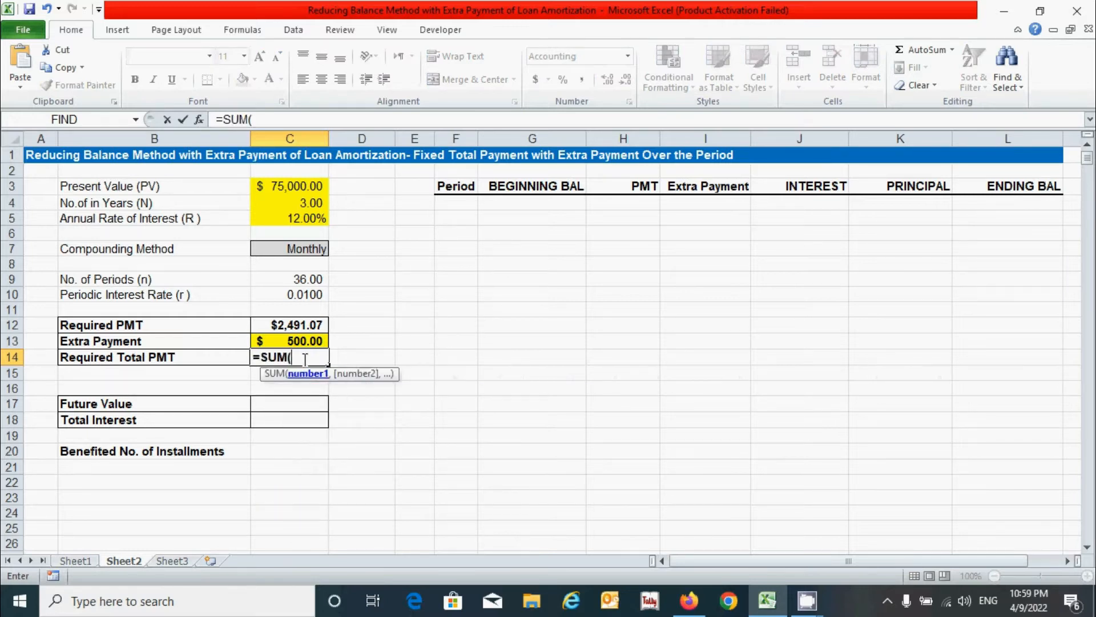
drag(309, 324, 307, 341)
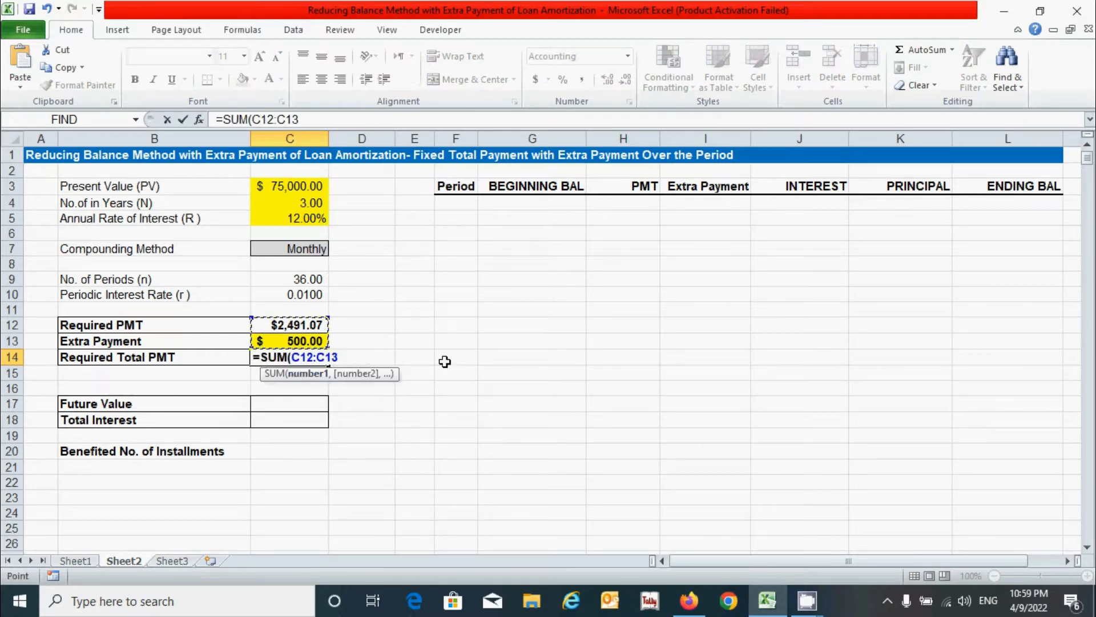
text())
key(Return)
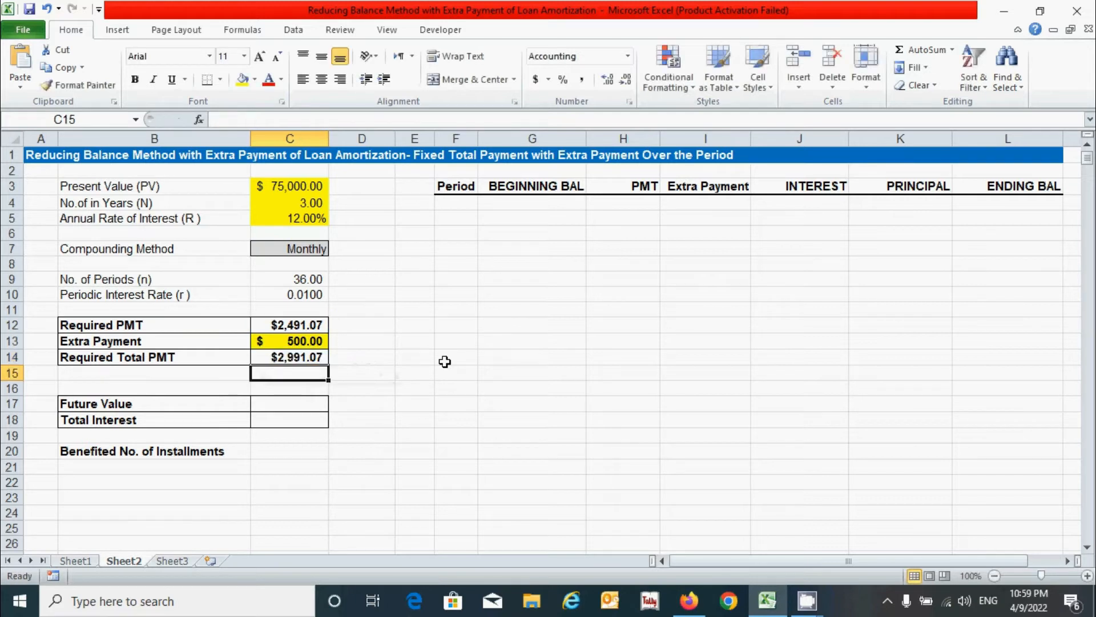
- Calculate the Future Value in C17 as present value plus total interest with the formula =C3+C18
key(Down)
key(Down)
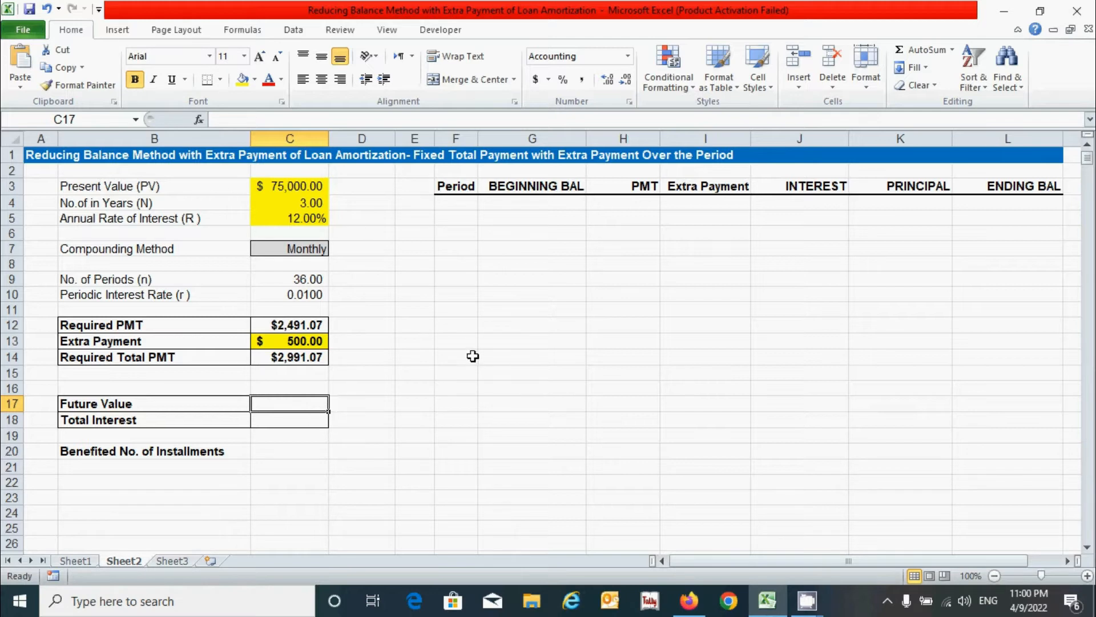
text(=)
click(298, 186)
text(+)
click(287, 419)
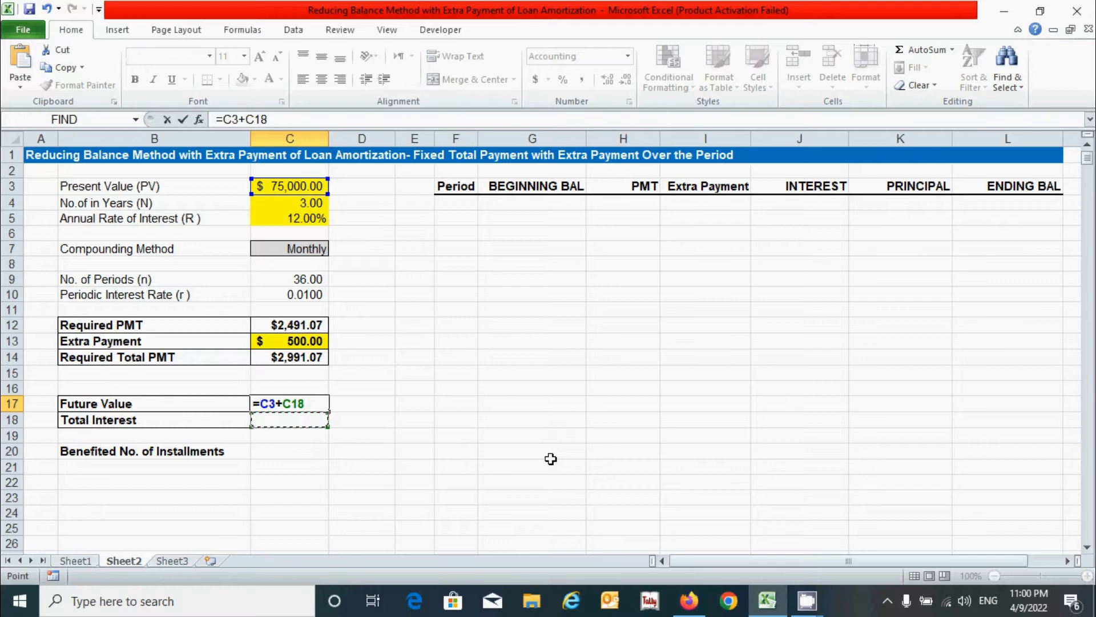
key(Return)
click(314, 451)
click(294, 422)
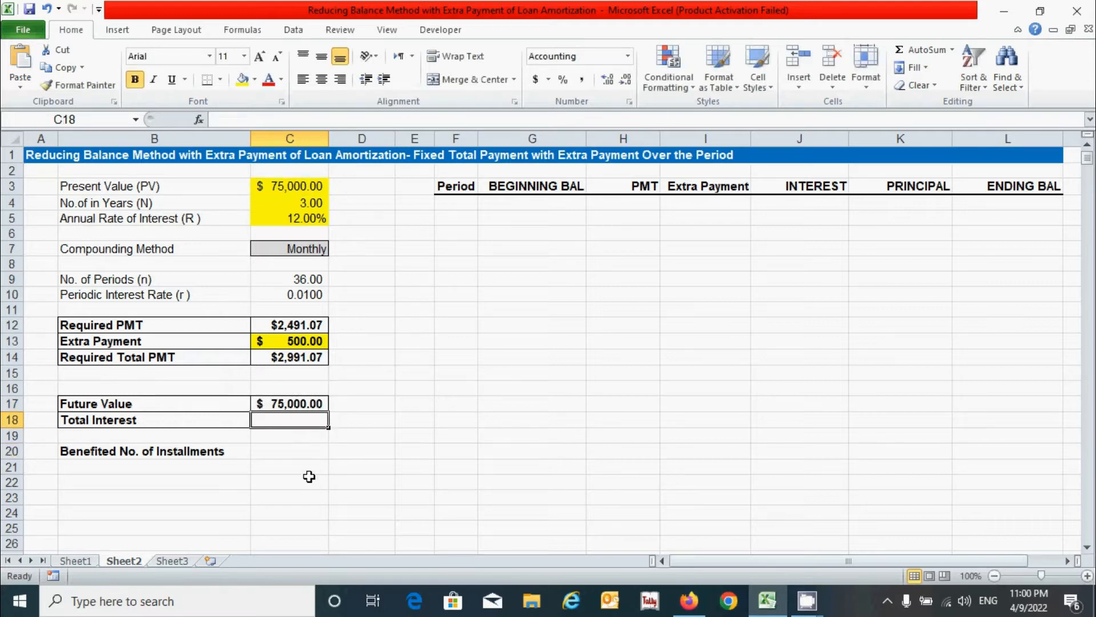
click(292, 453)
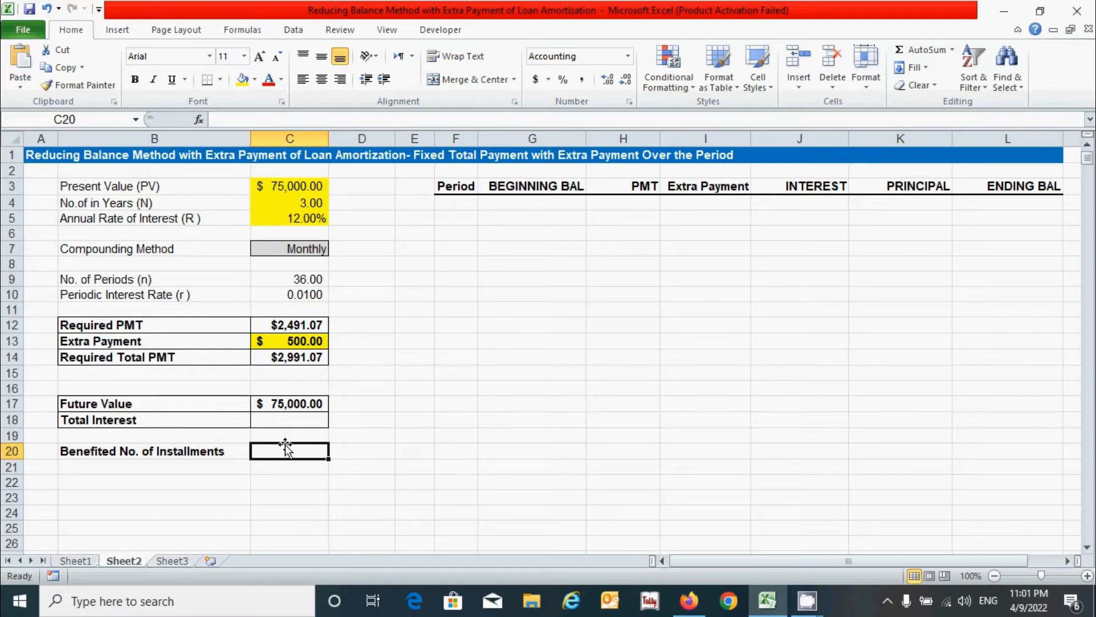
click(458, 206)
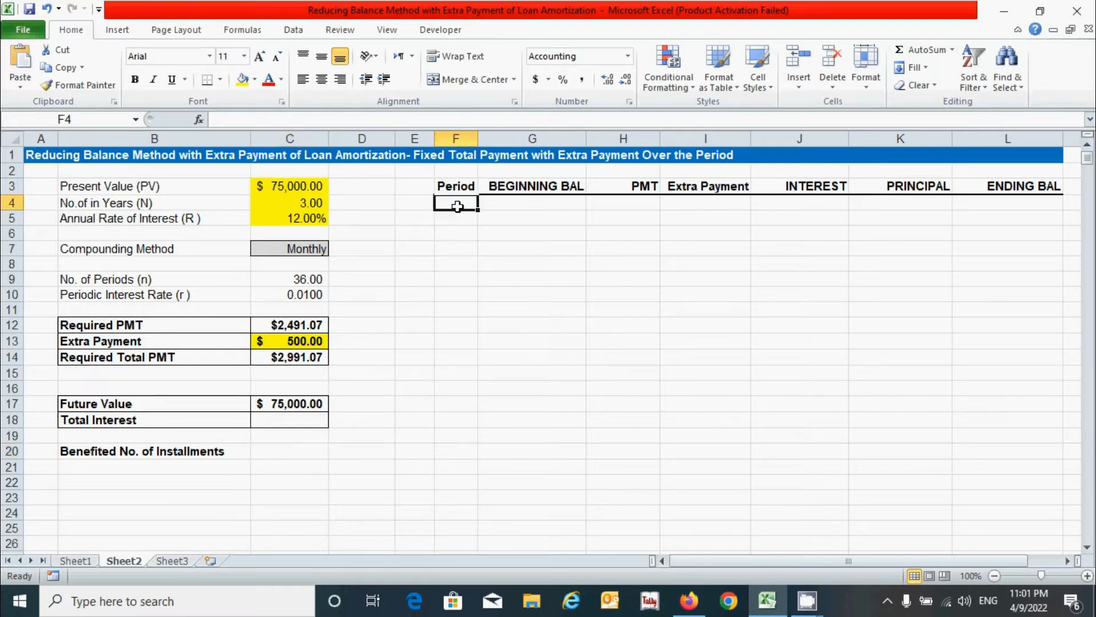
- Enter period 0 in F4 and link its ending balance in L4 to the present value with =$C$3
text(0)
key(Tab)
click(997, 202)
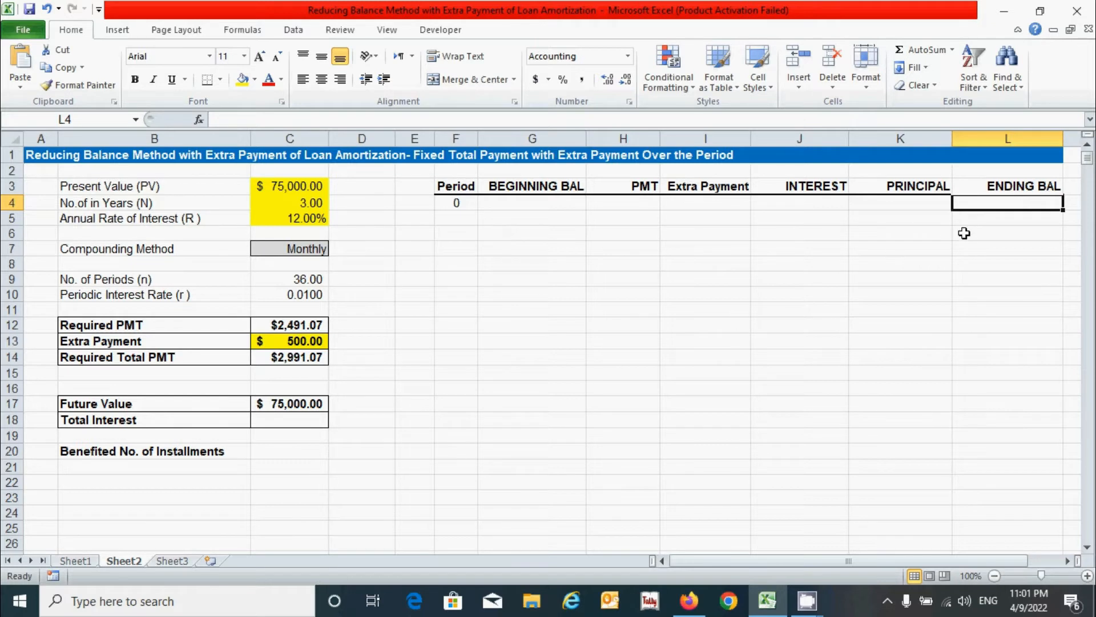
text(=)
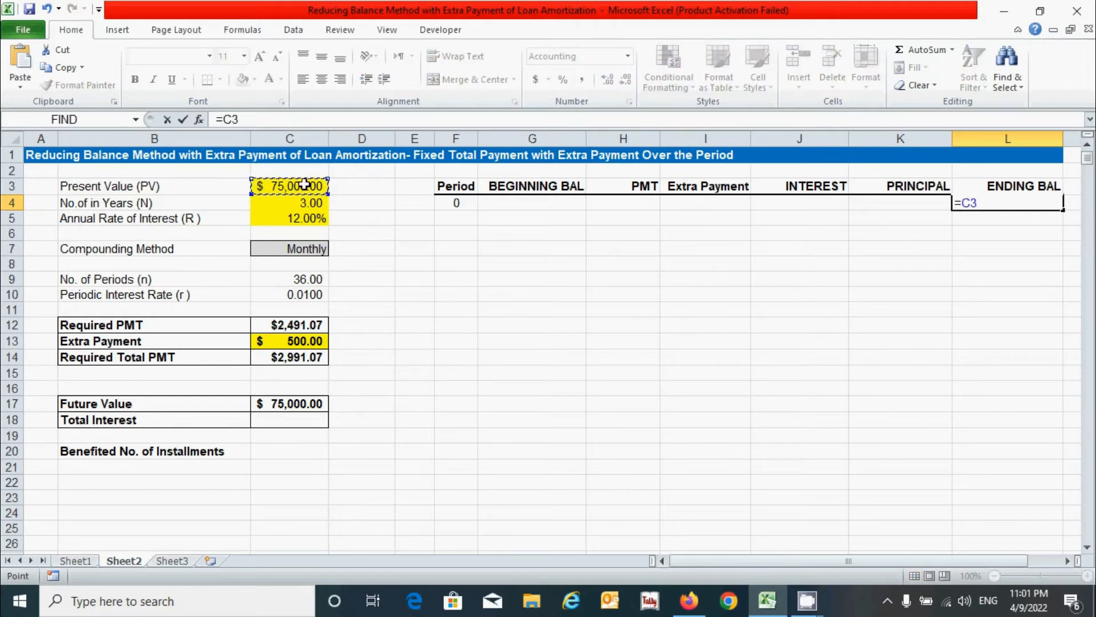
key(F4)
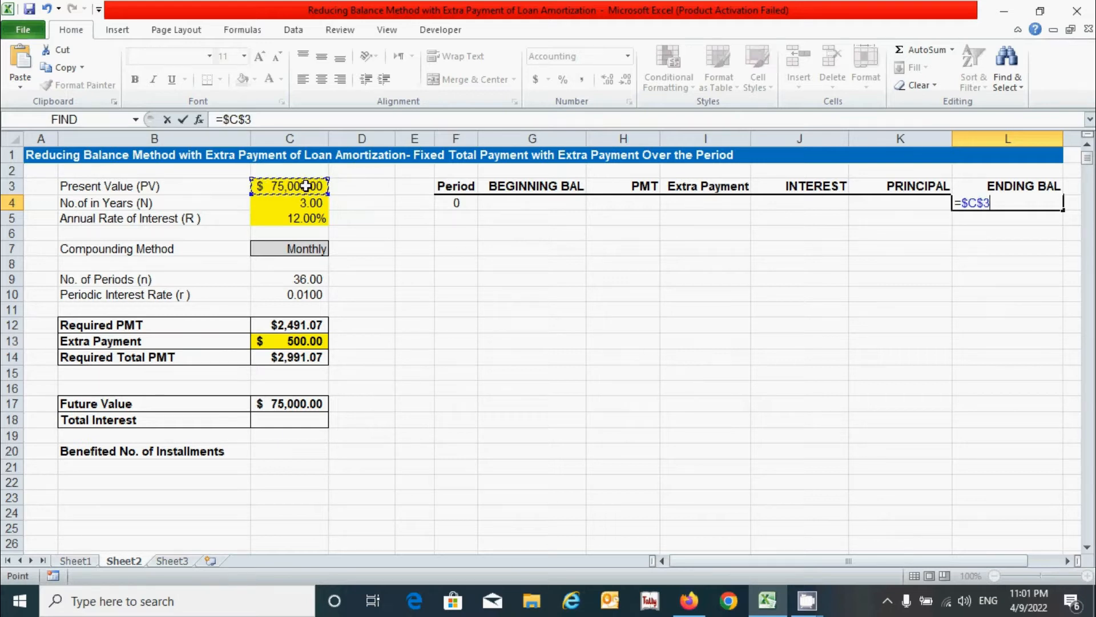
key(Return)
- Enter period 1 in F5 and extend the Period series from F4:F5 down to 1095 in row 1099
click(453, 216)
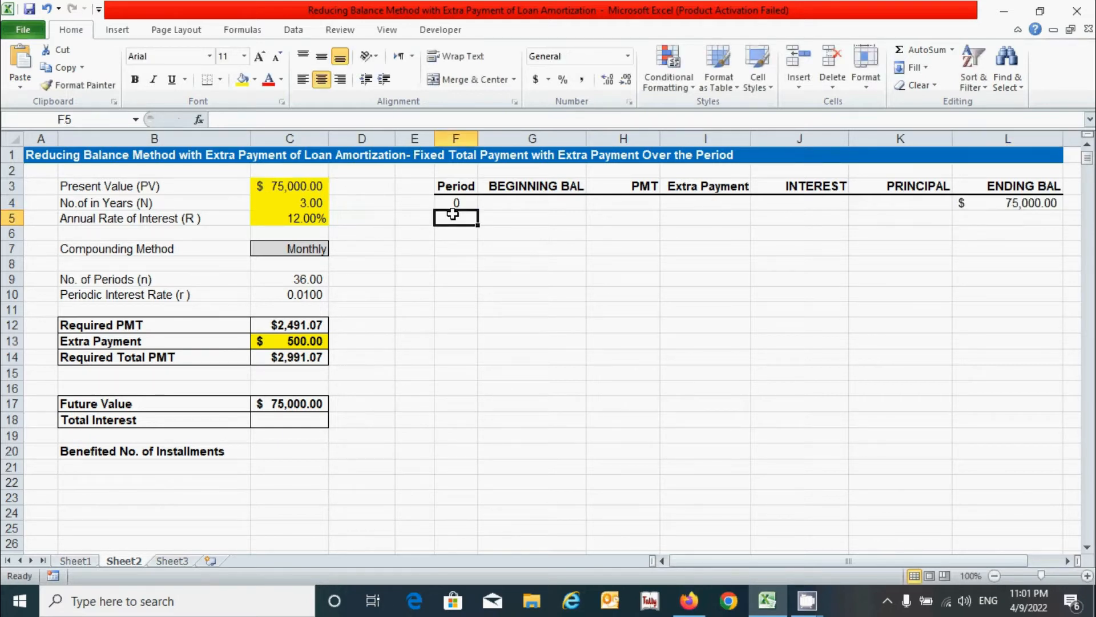
text(1)
key(Return)
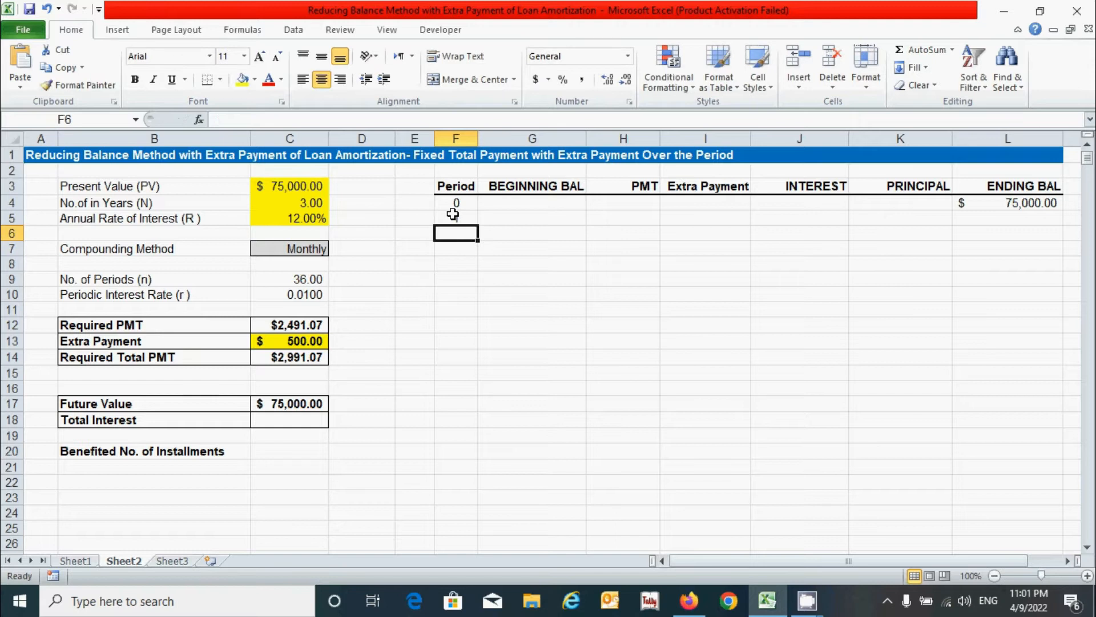
click(457, 204)
text(0)
drag(456, 203, 458, 217)
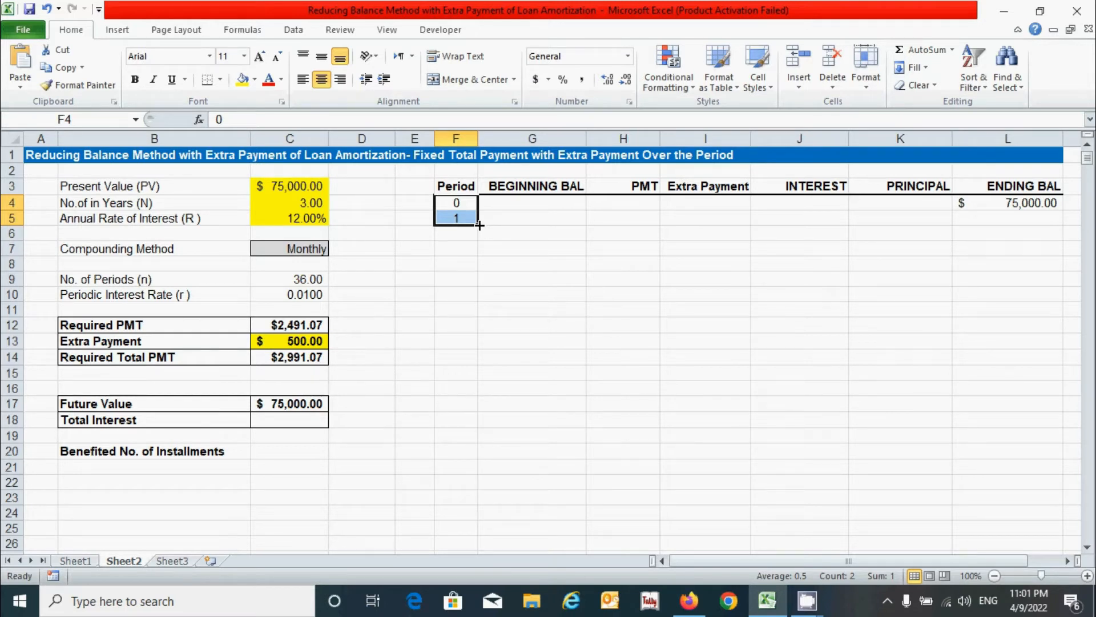
drag(480, 226, 485, 422)
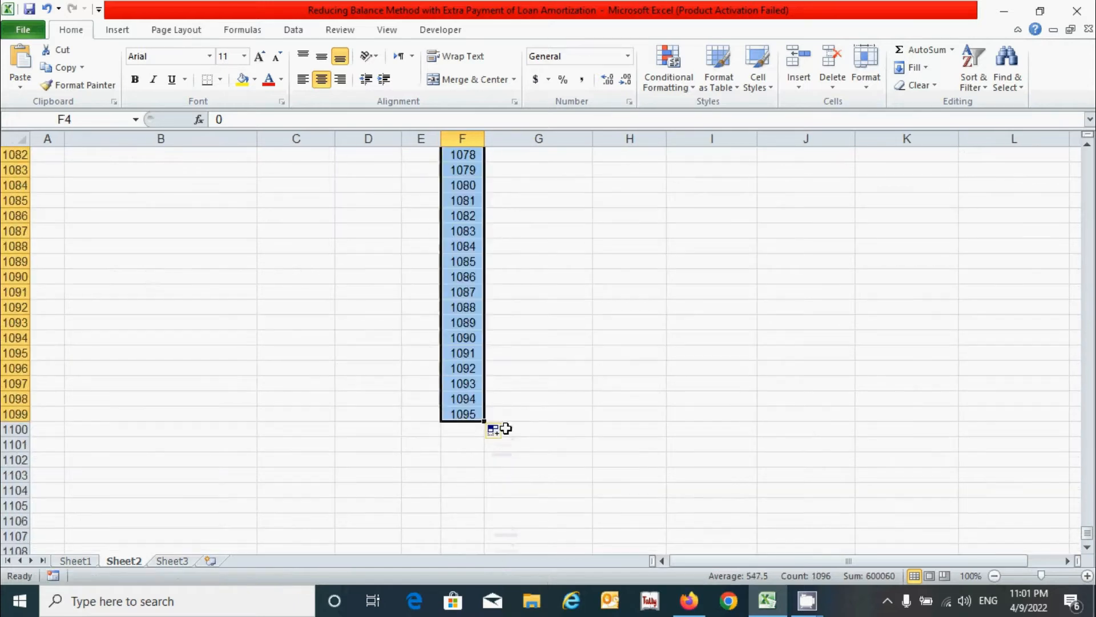
drag(1086, 532, 1087, 150)
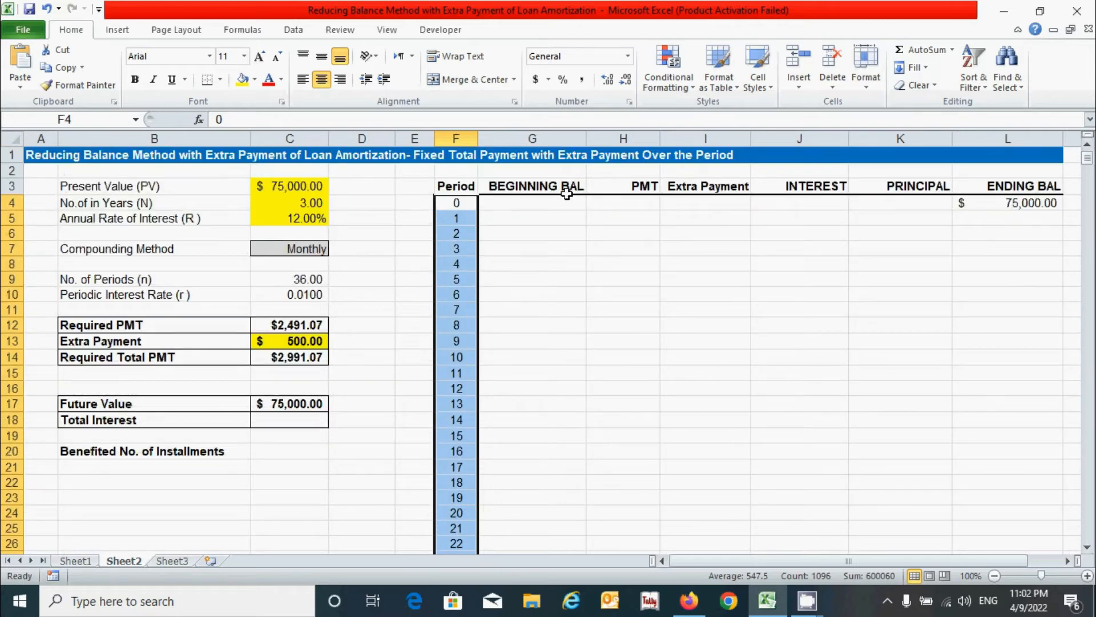
- Set the beginning balance in G5 to the previous ending balance with =L4 and fill it down the column
click(506, 218)
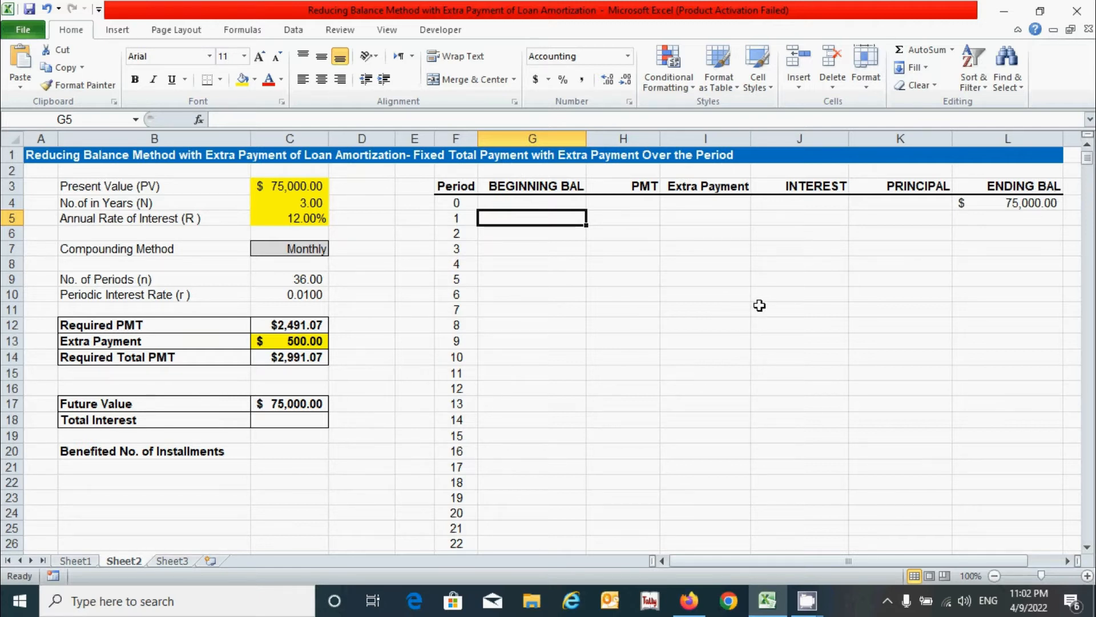
text(=)
click(1011, 205)
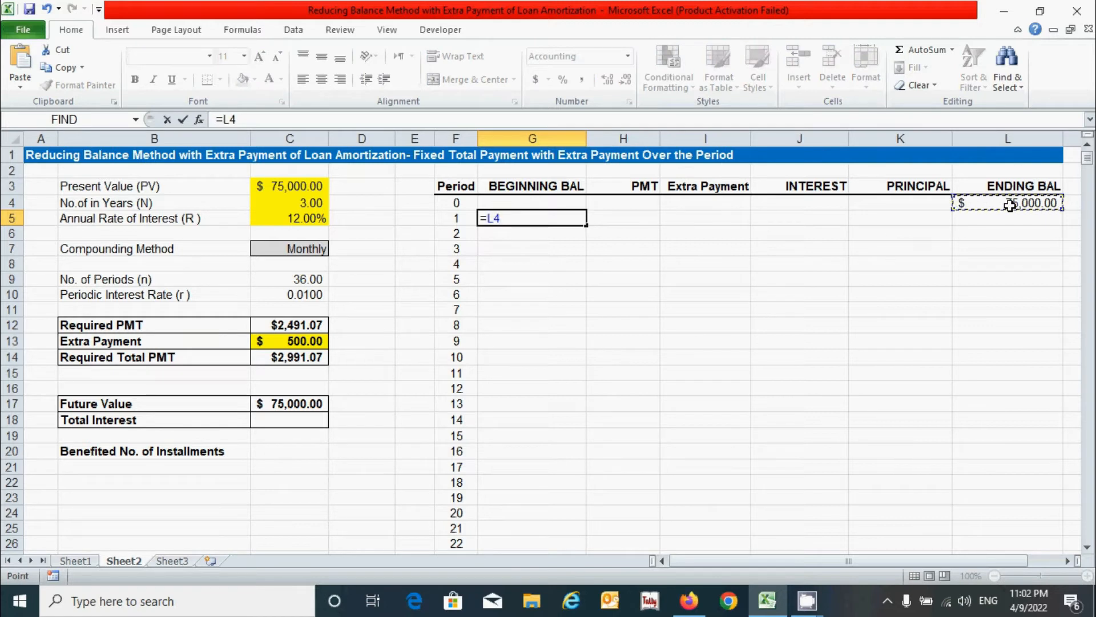
key(Return)
click(535, 217)
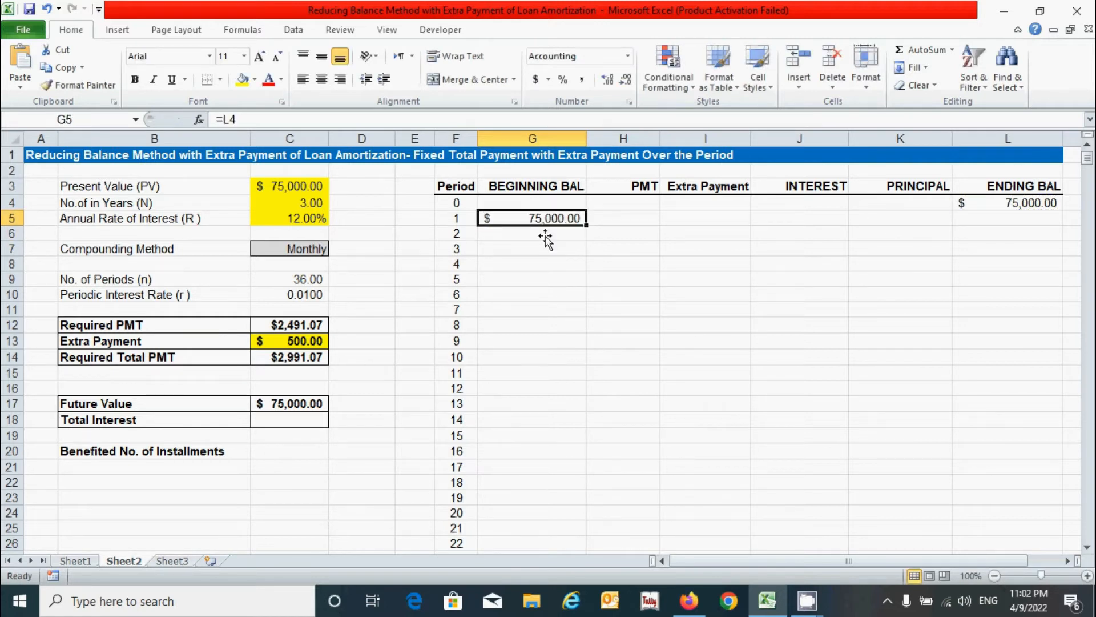
double_click(586, 227)
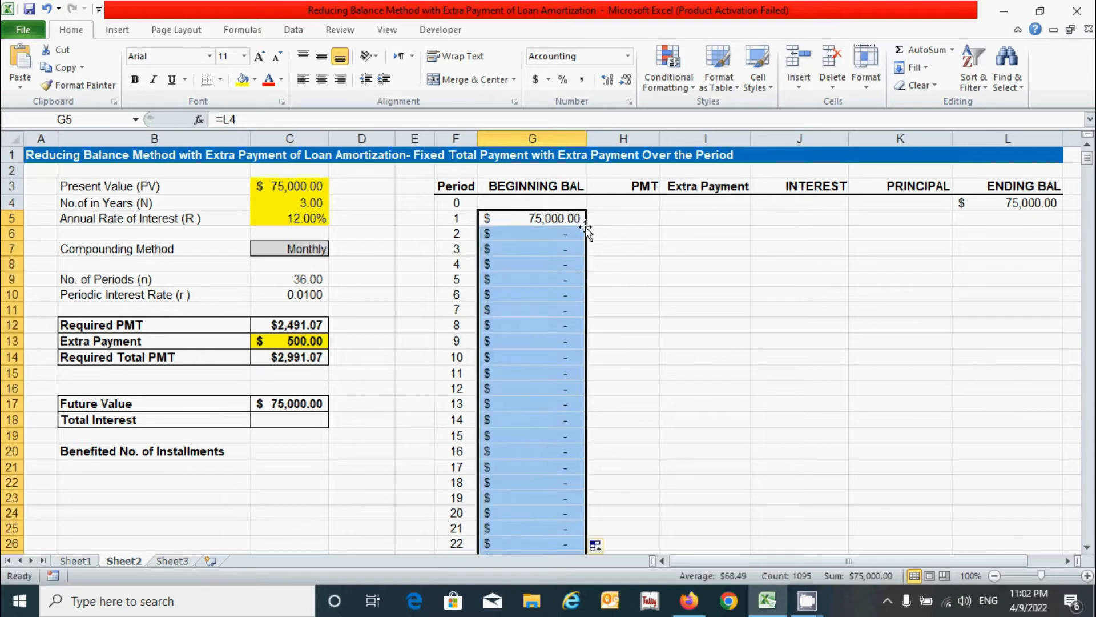
- Link the PMT in H5 to the Required Total PMT with =$C$14 and fill it down the column
click(622, 222)
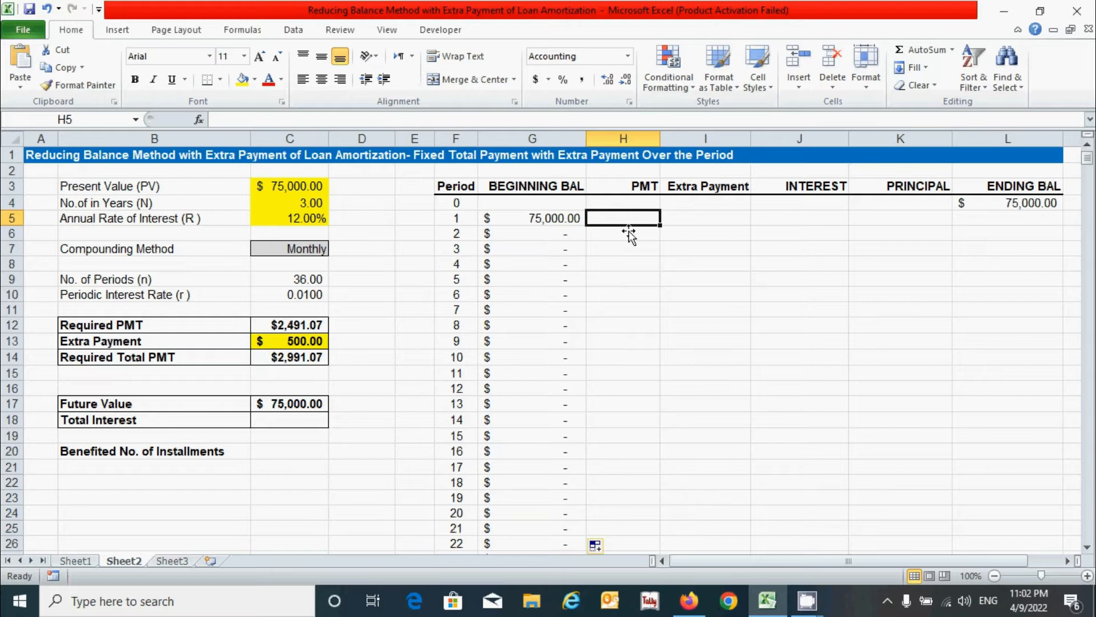
text(=)
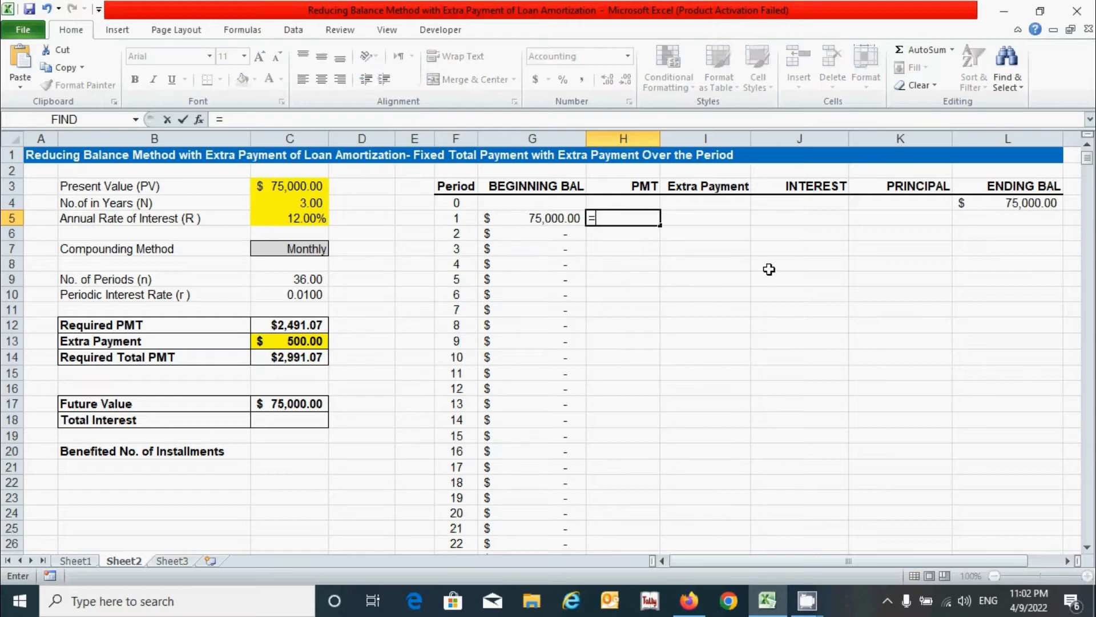
click(285, 358)
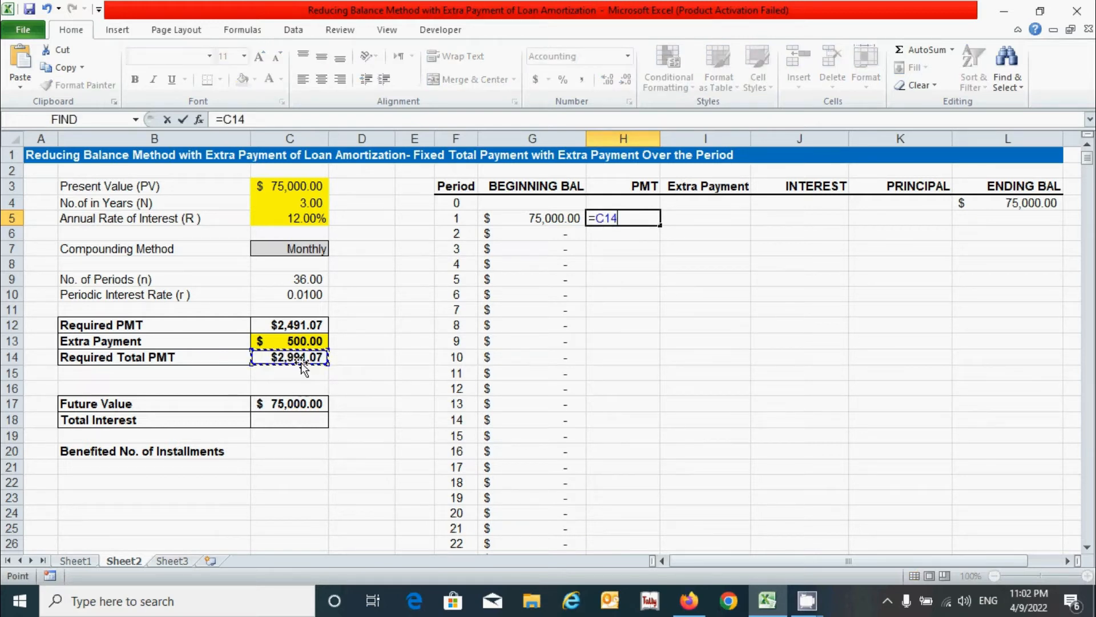
key(F4)
key(Return)
click(641, 212)
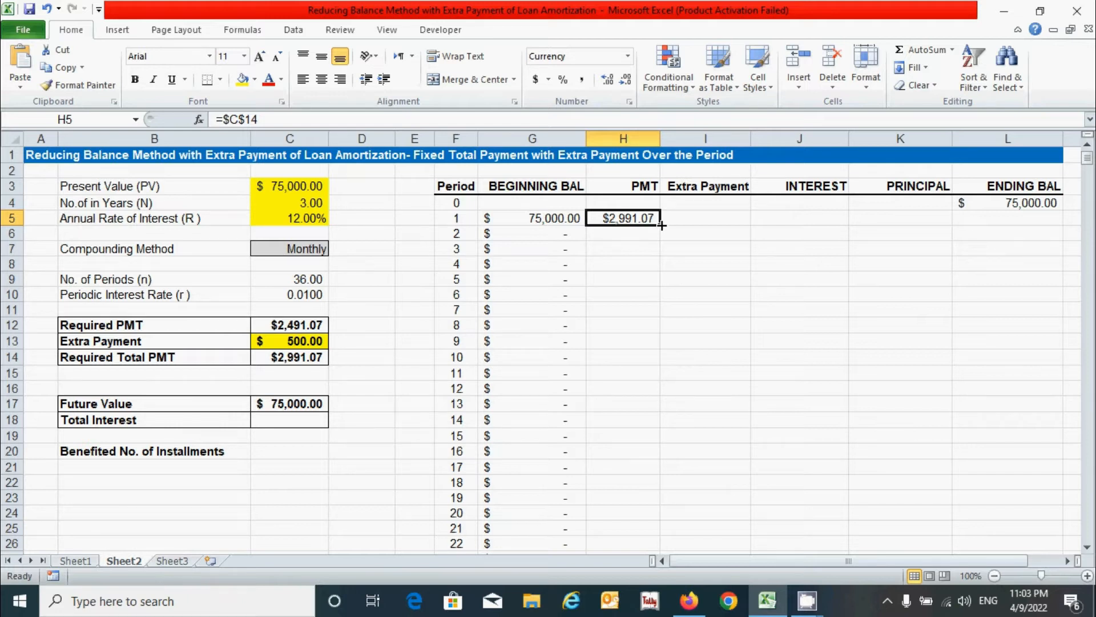
double_click(662, 225)
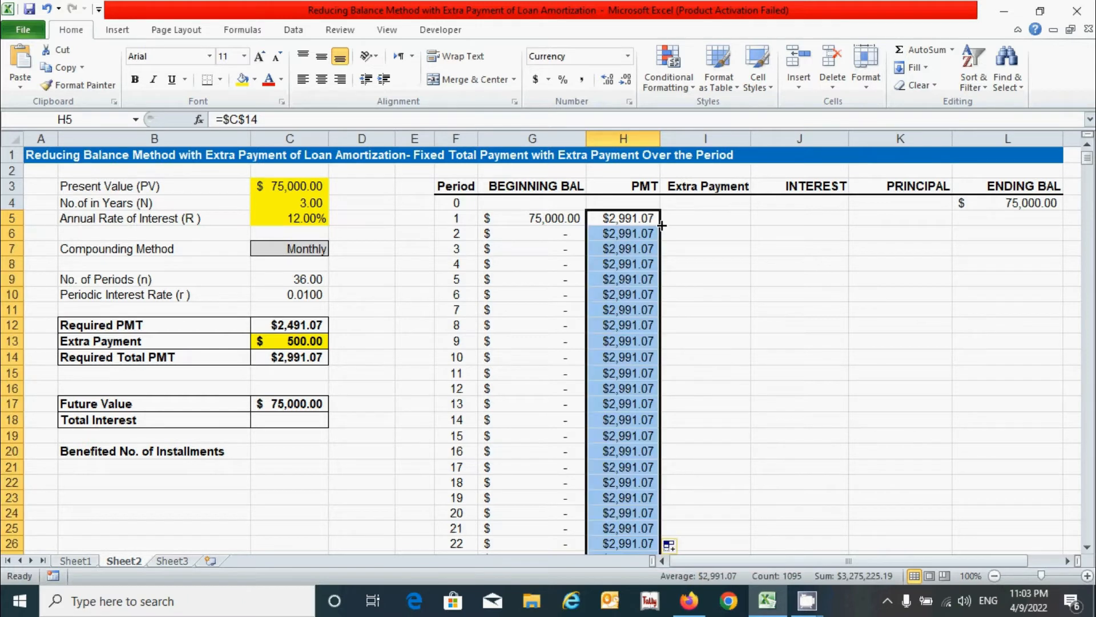
- Link the Extra Payment in I5 to the input cell with =$C$13 and fill it down the column
click(680, 220)
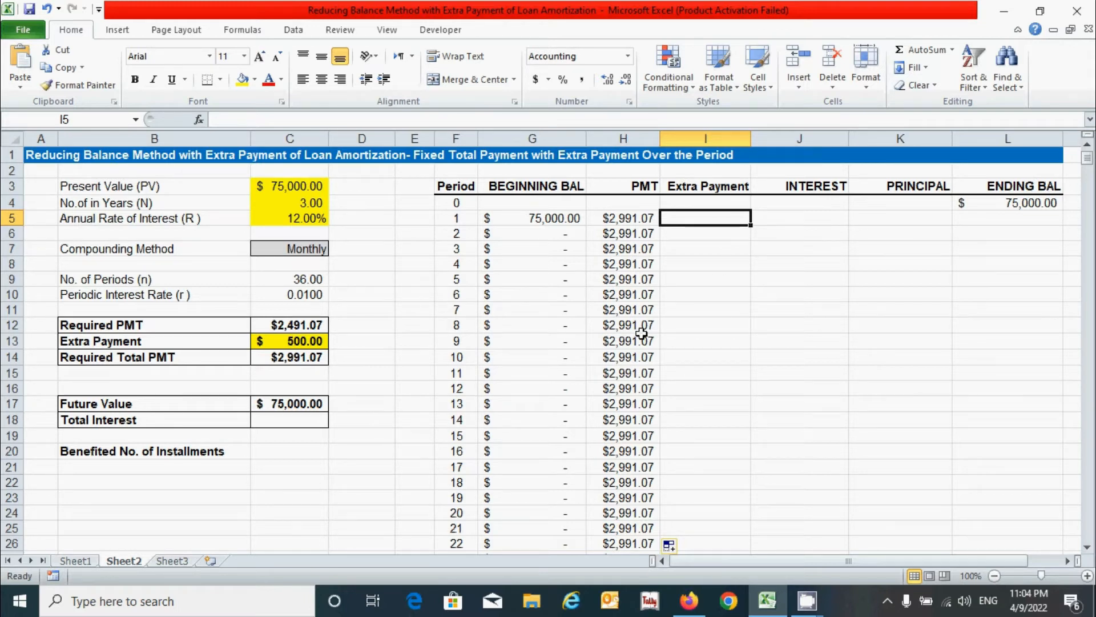
text(=)
click(289, 342)
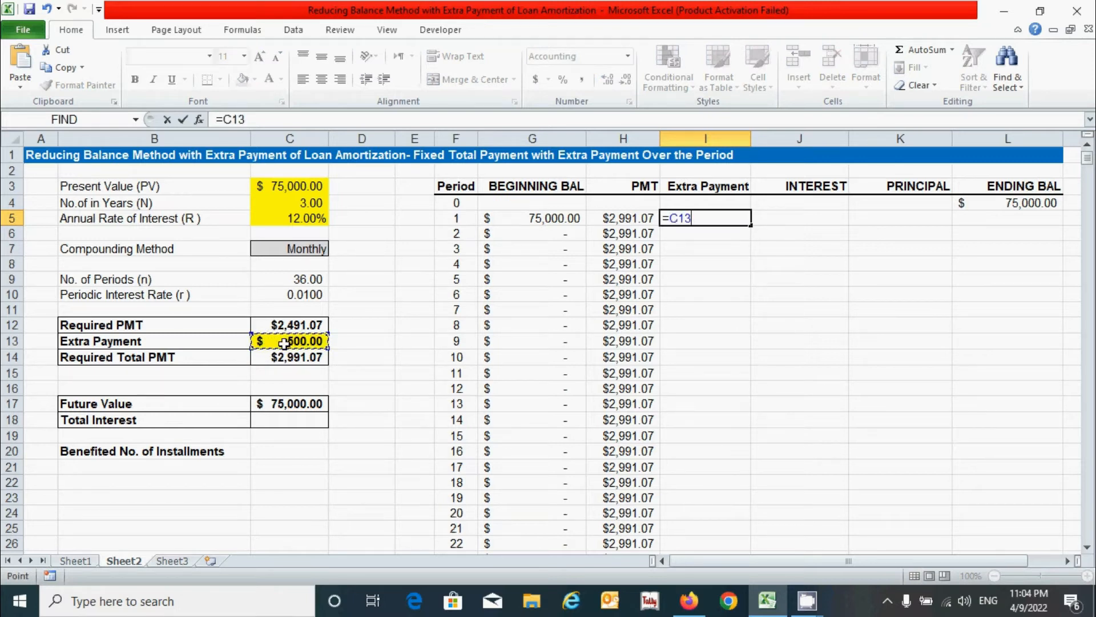
key(F4)
key(Return)
click(731, 215)
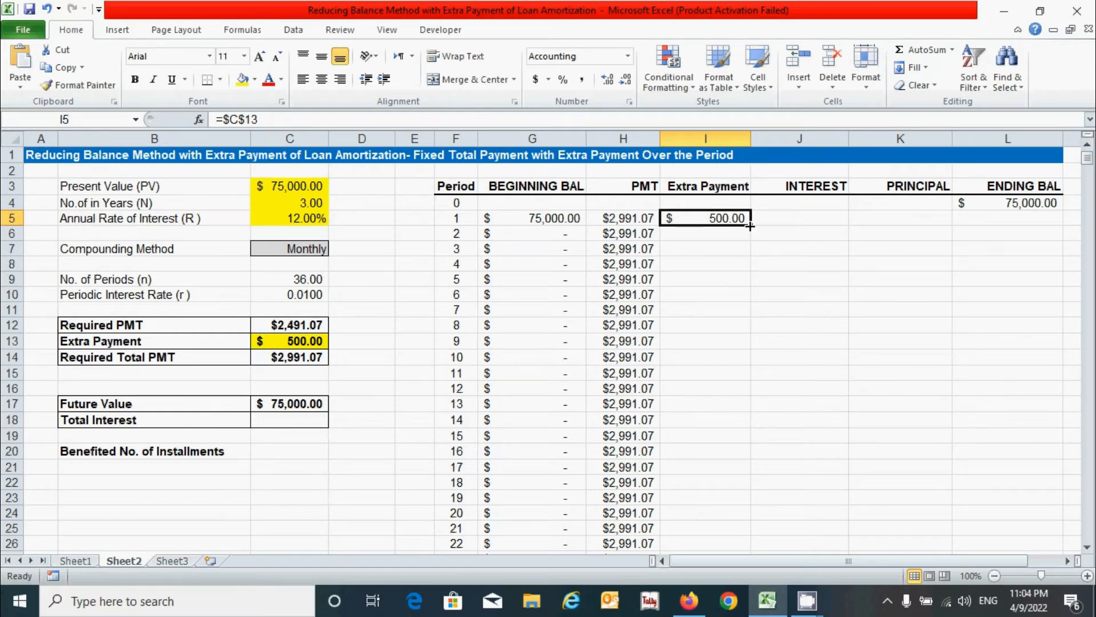
double_click(750, 226)
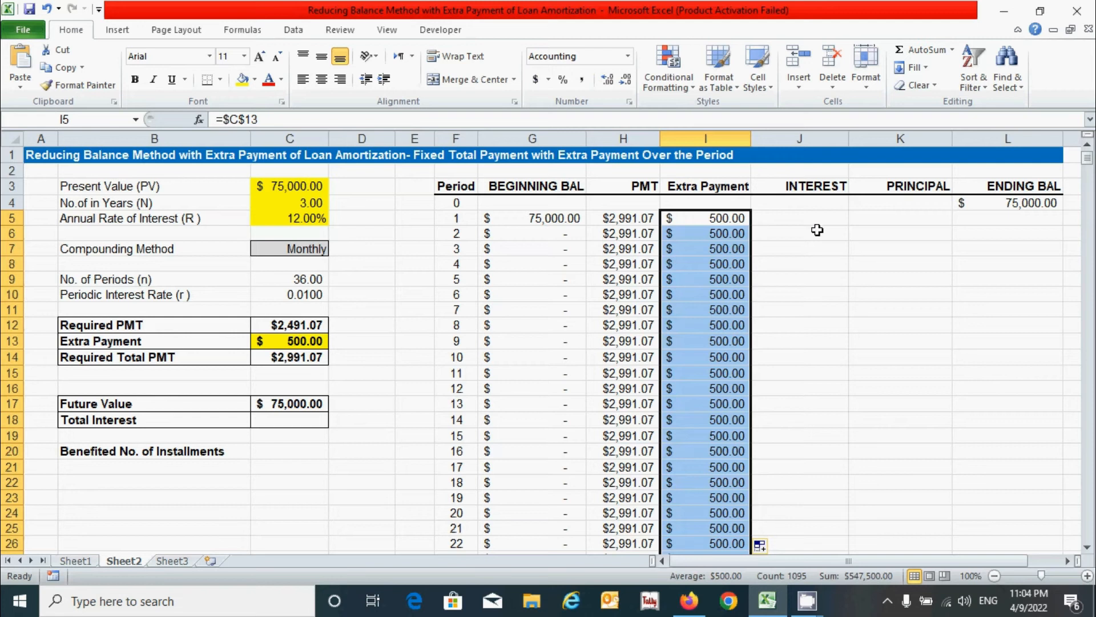
- Calculate the interest in J5 with =G5*$C$10 and fill the formula down the column
click(807, 217)
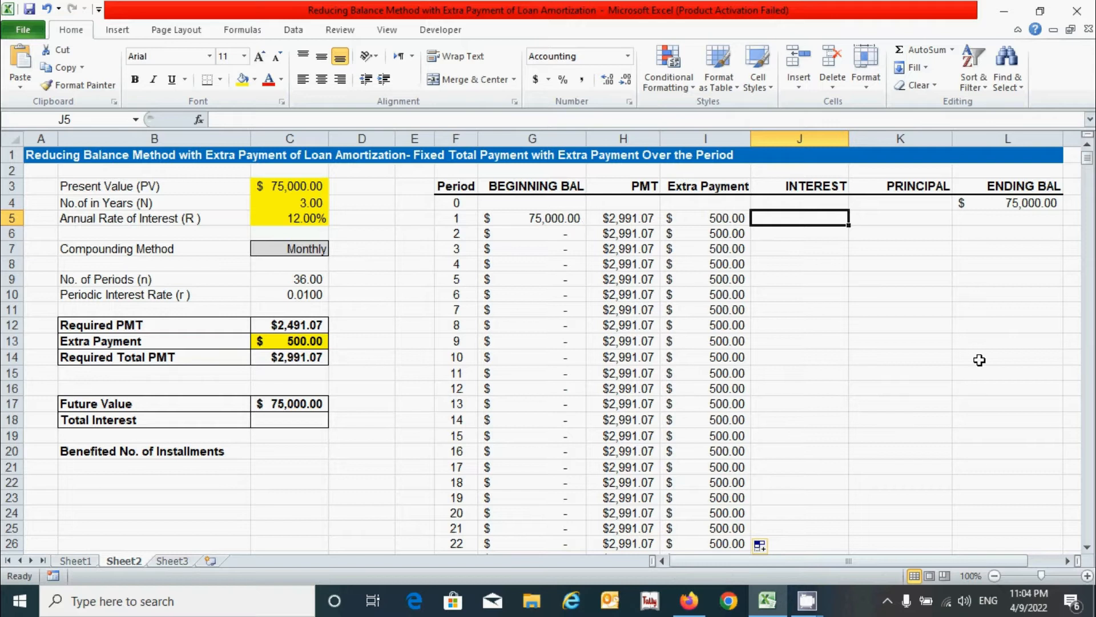
text(=)
click(540, 217)
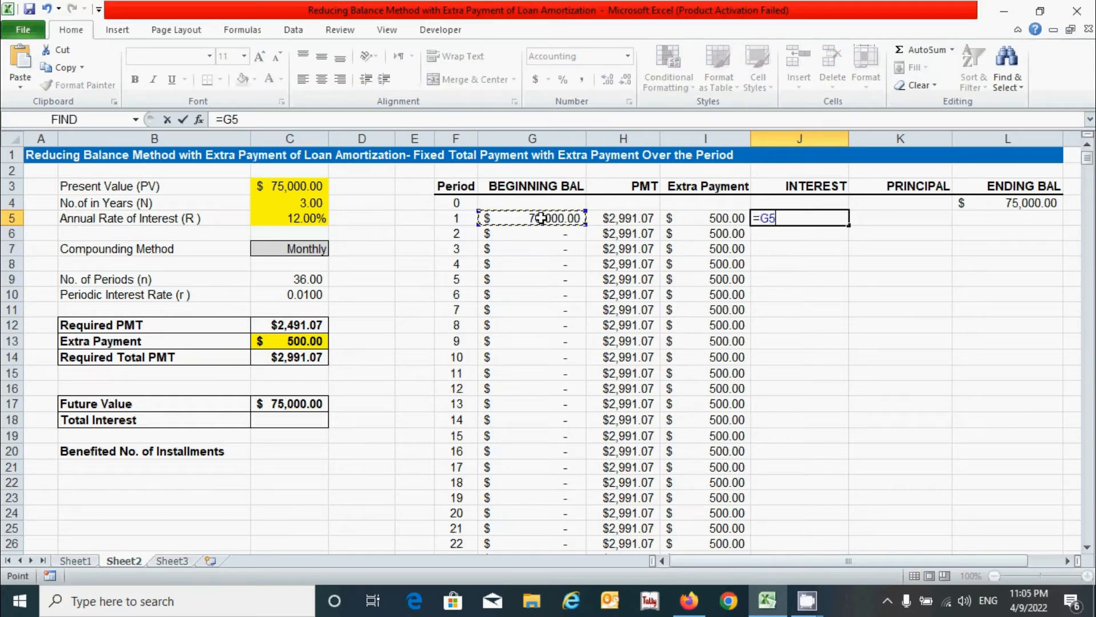
text(*)
click(296, 294)
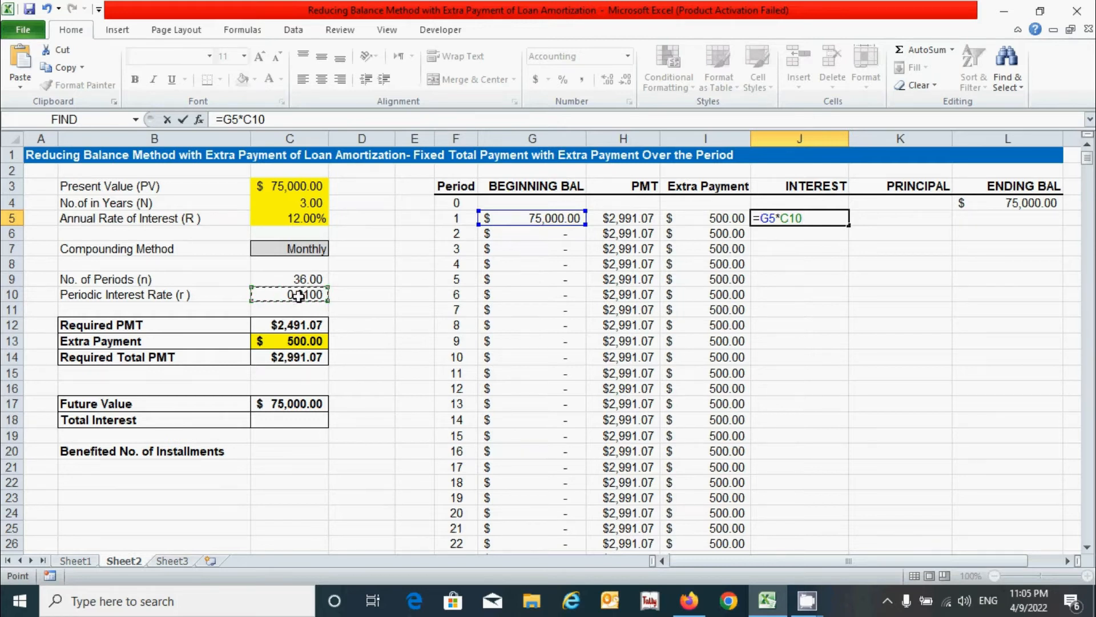
key(F4)
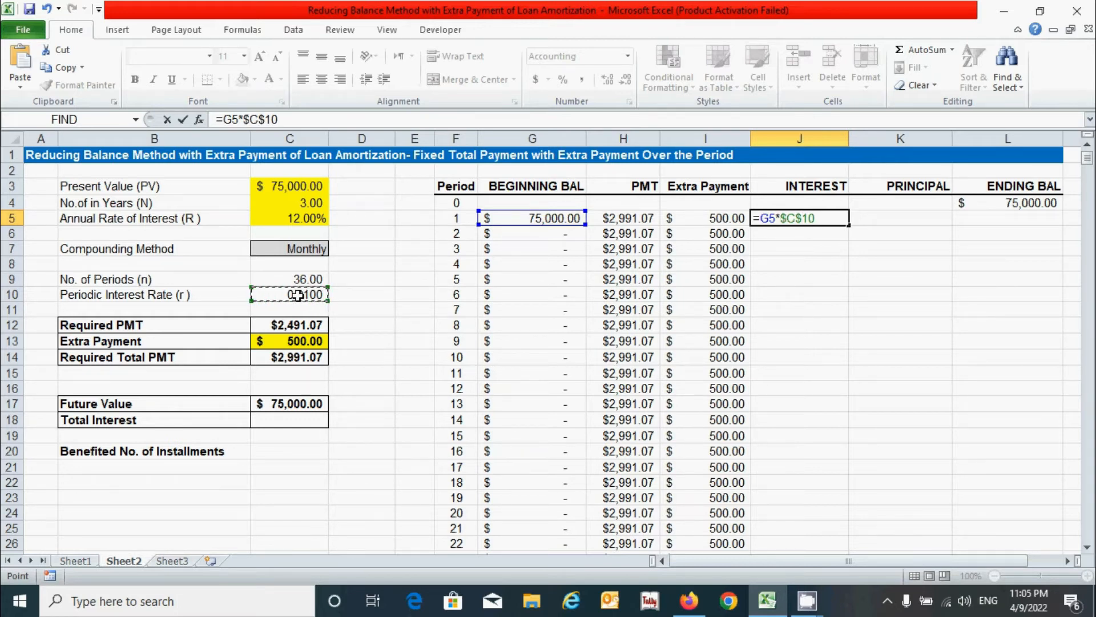
key(Return)
click(823, 217)
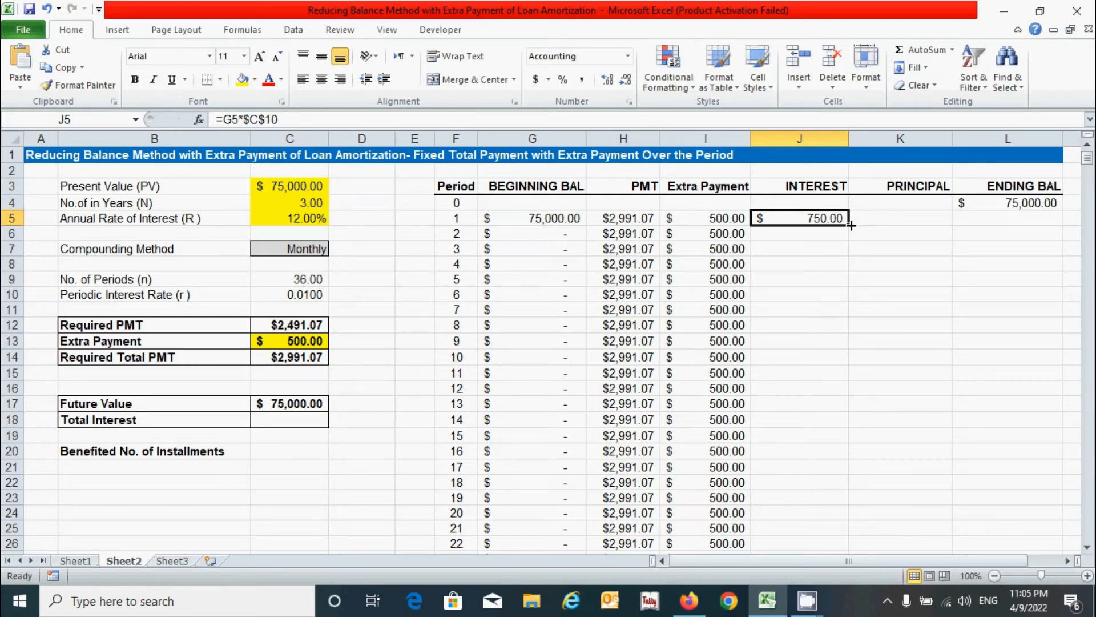
double_click(850, 225)
- Calculate the principal in K5 as required payment minus interest with =$C$12-J5, fill it down, and check the sum of I5:K5
click(891, 221)
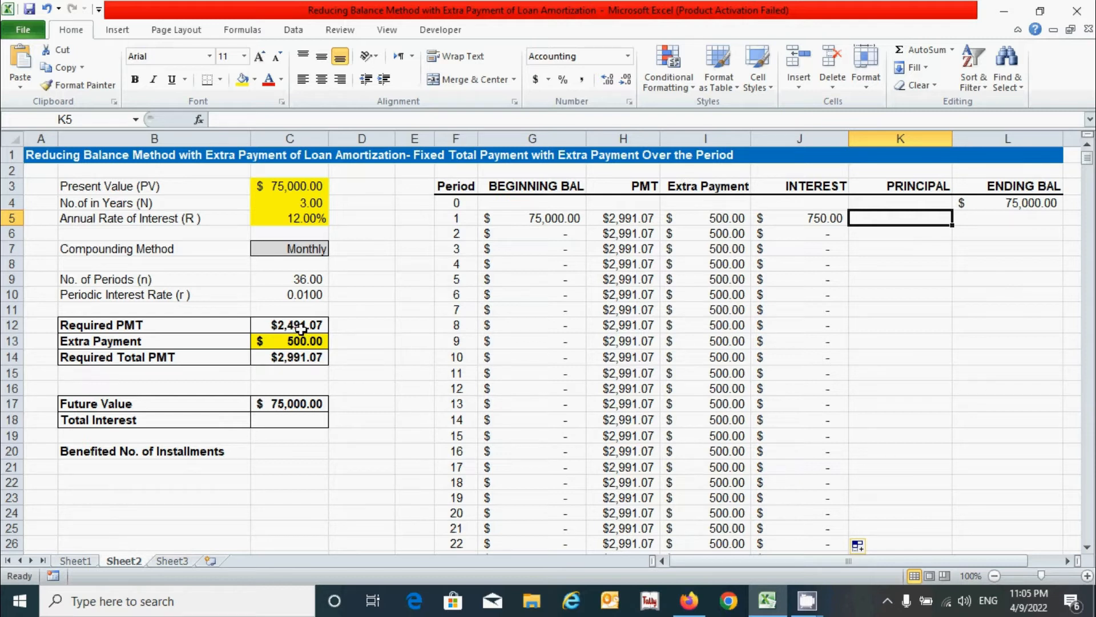
text(=)
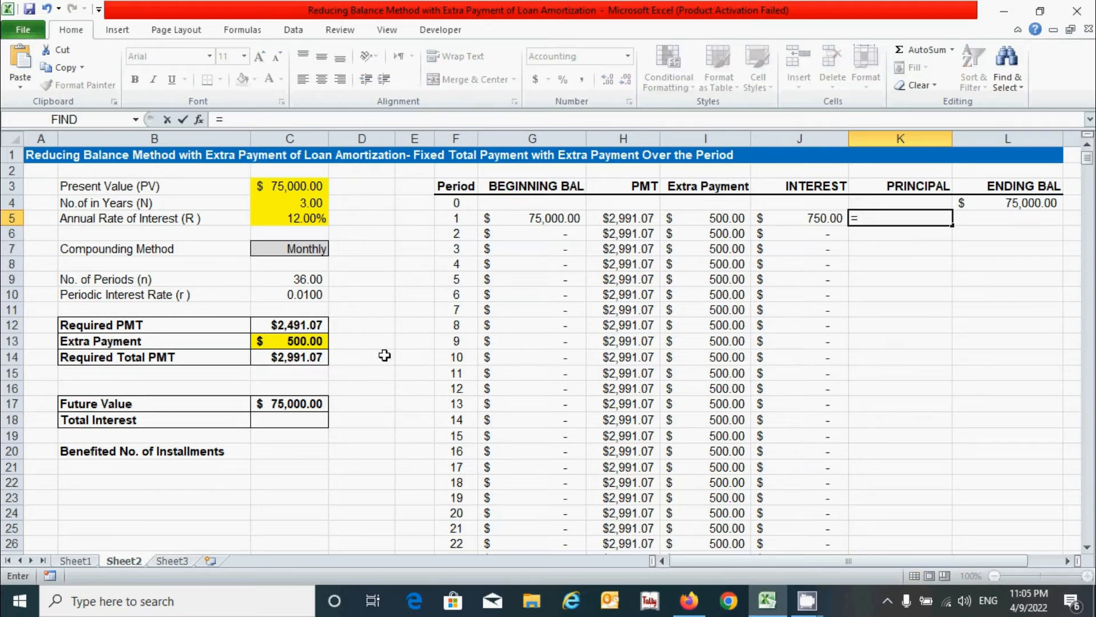
click(283, 323)
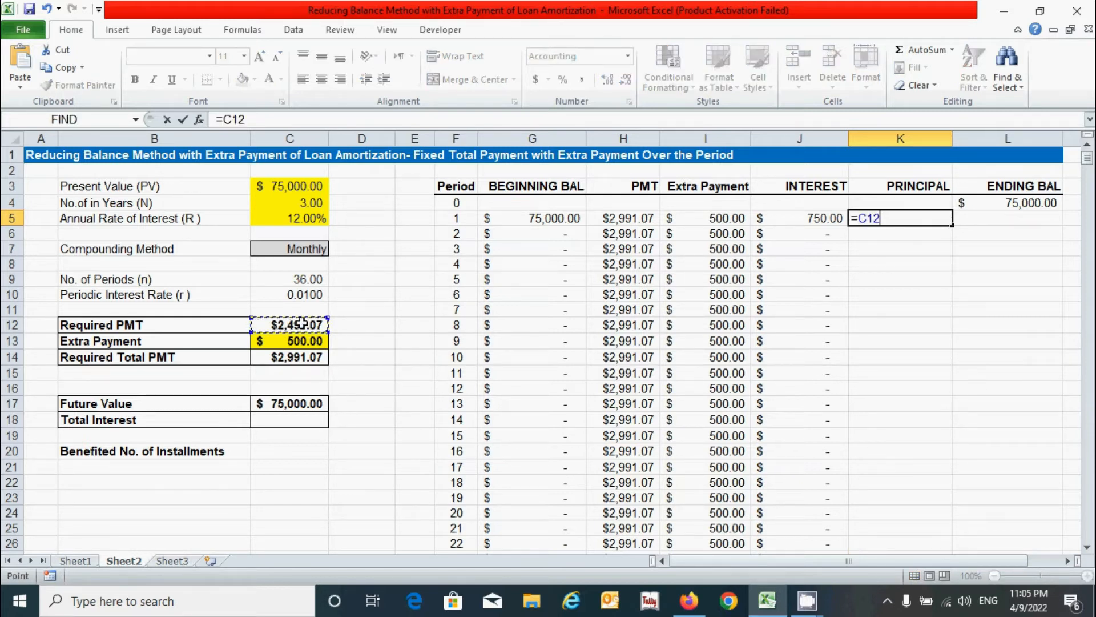
key(F4)
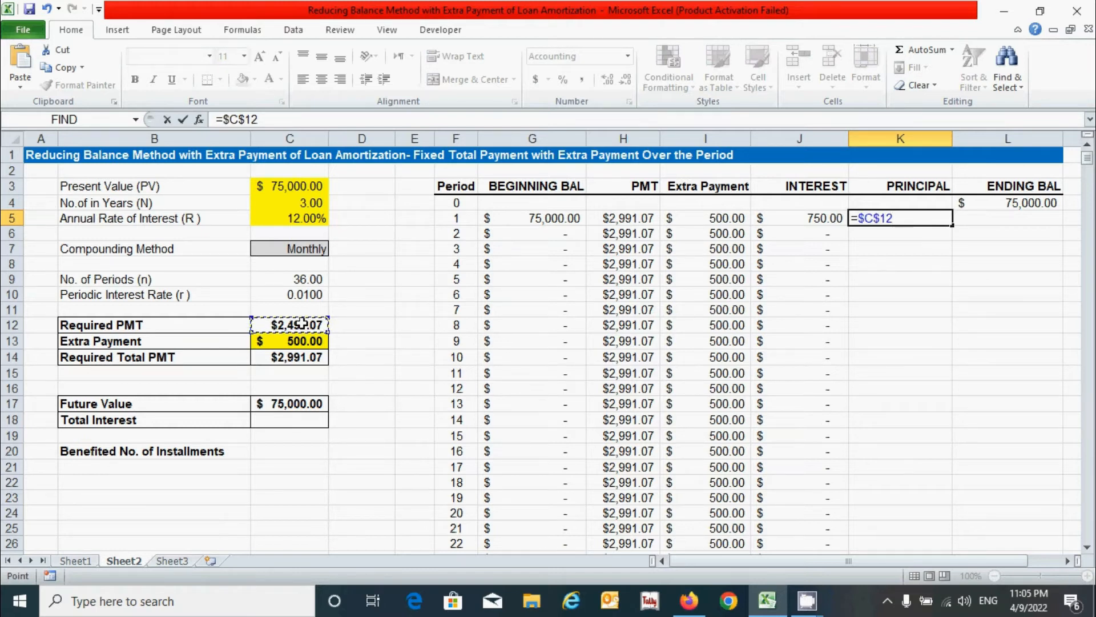
text(-)
click(796, 222)
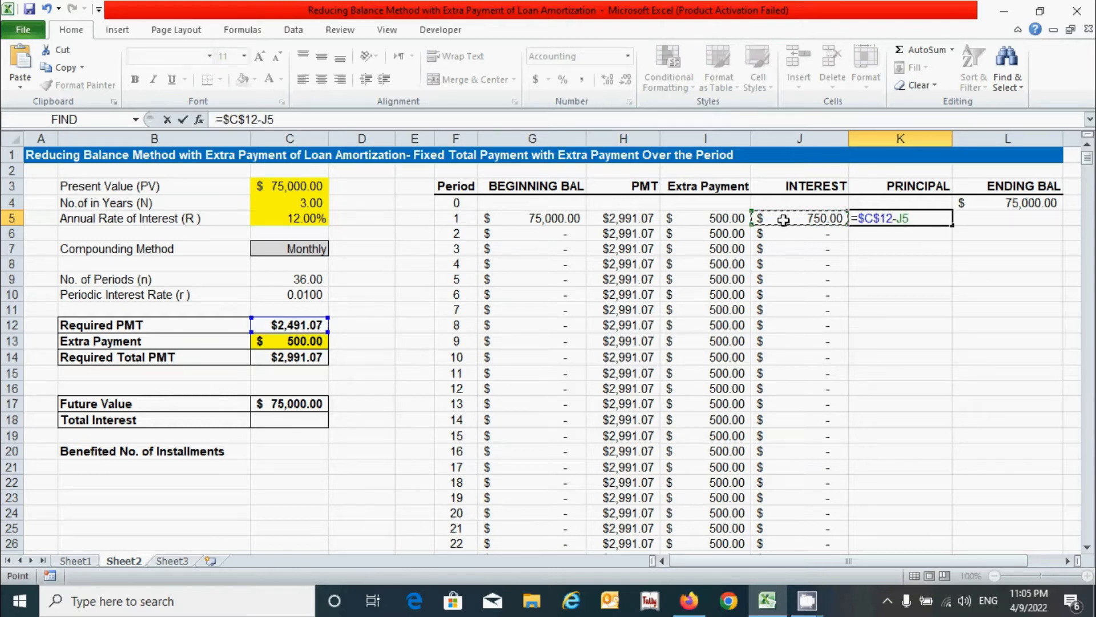
key(Return)
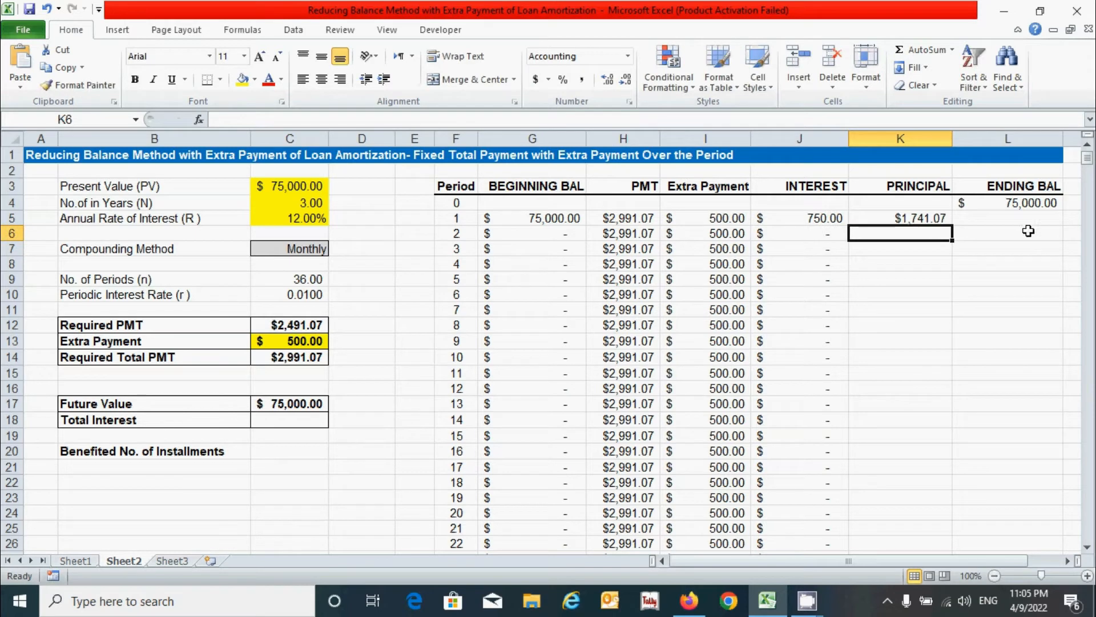
click(941, 218)
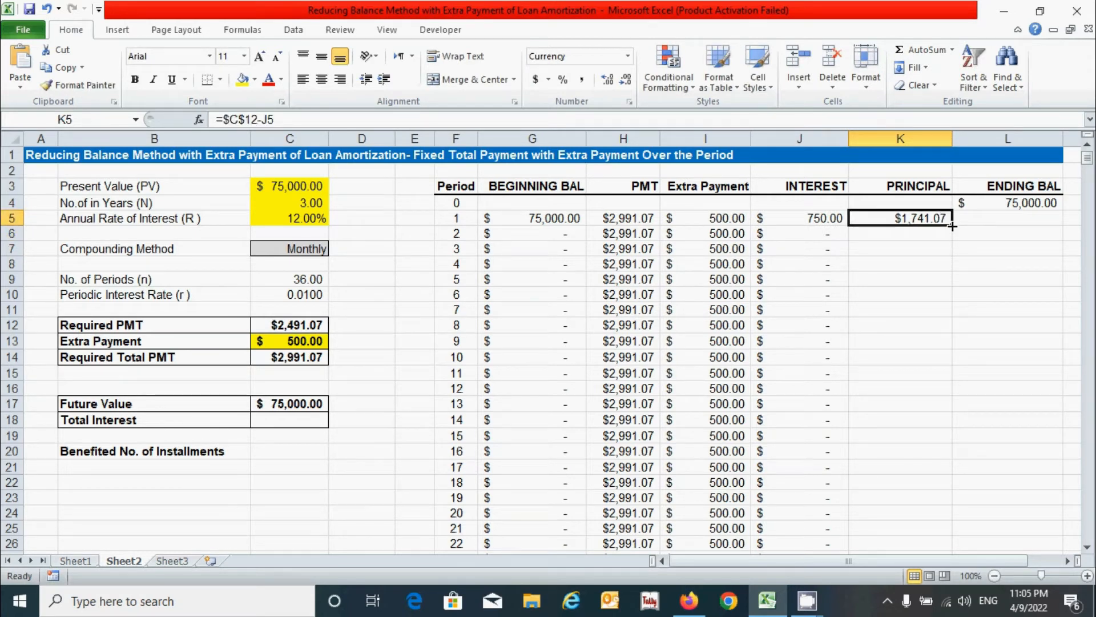
double_click(952, 226)
click(919, 280)
drag(702, 220, 917, 222)
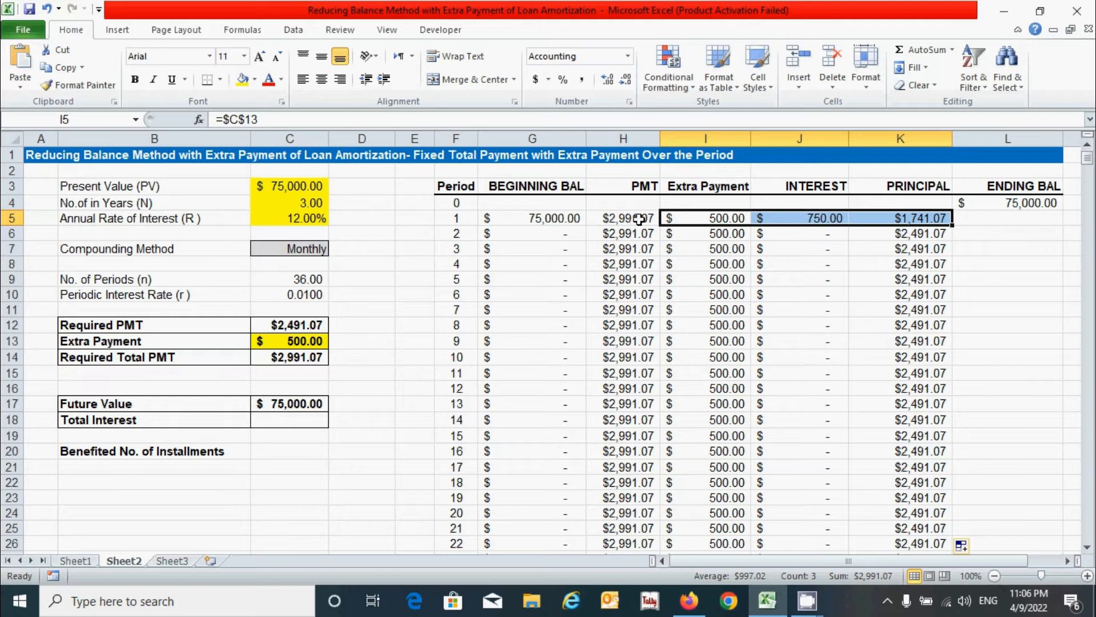
click(877, 218)
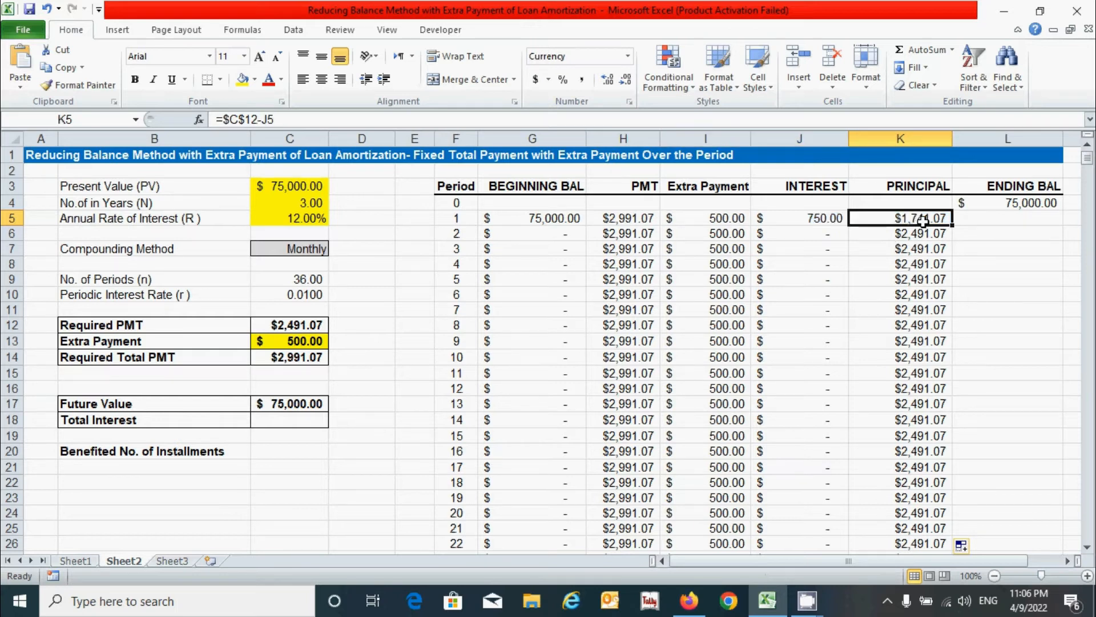
- Calculate the ending balance in L5 with =G5-I5-K5 and fill the formula down the column
click(1045, 222)
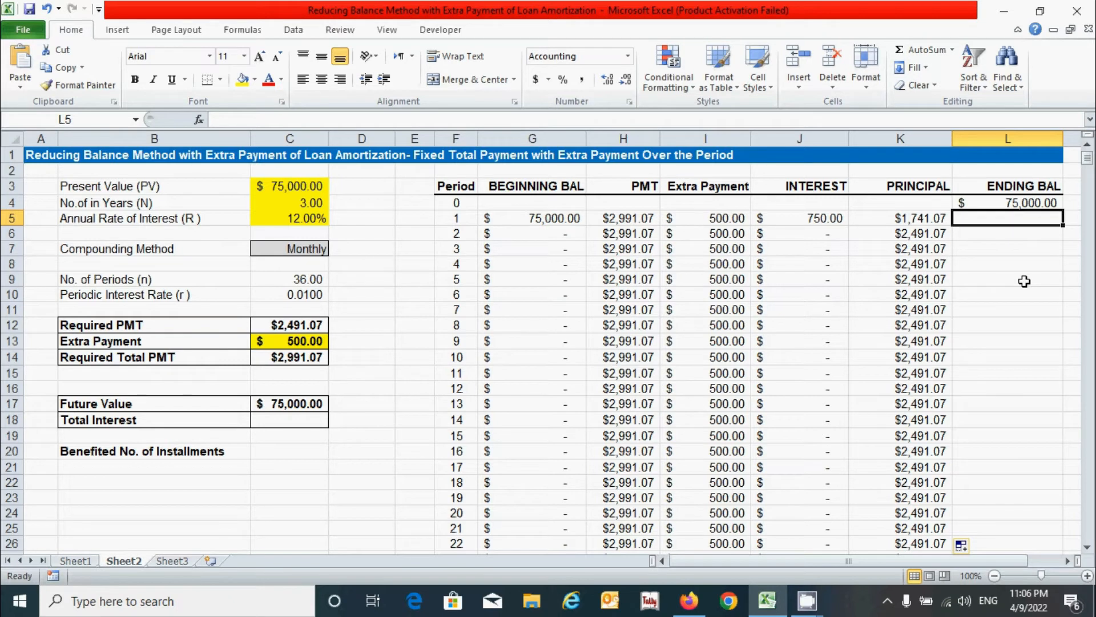
text(=)
click(522, 217)
text(-)
click(731, 218)
text(-)
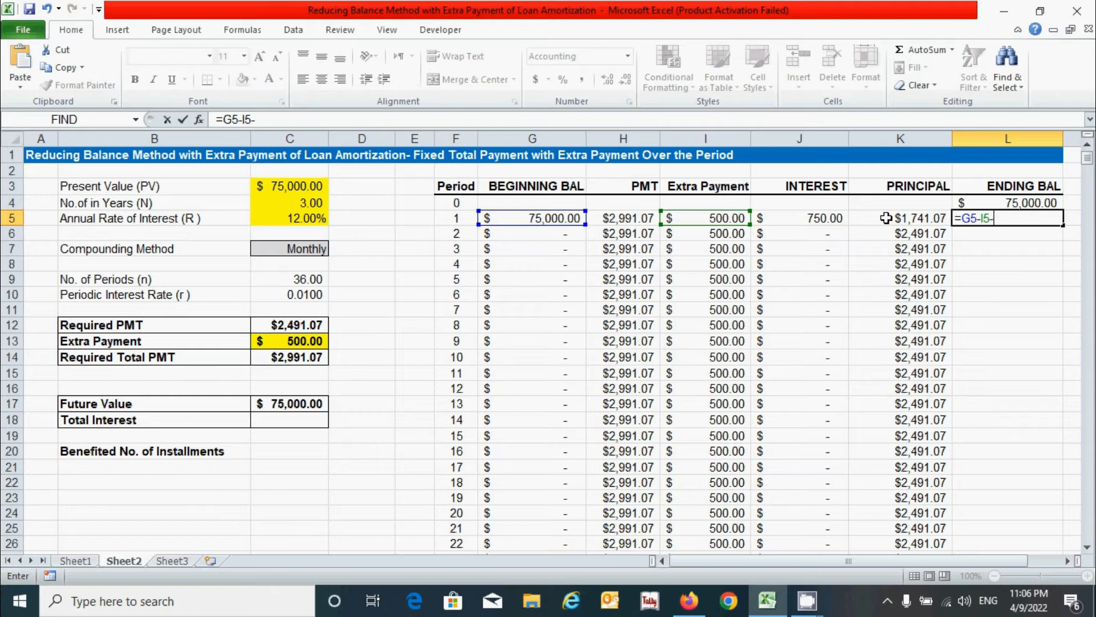
click(891, 217)
key(Return)
click(1034, 222)
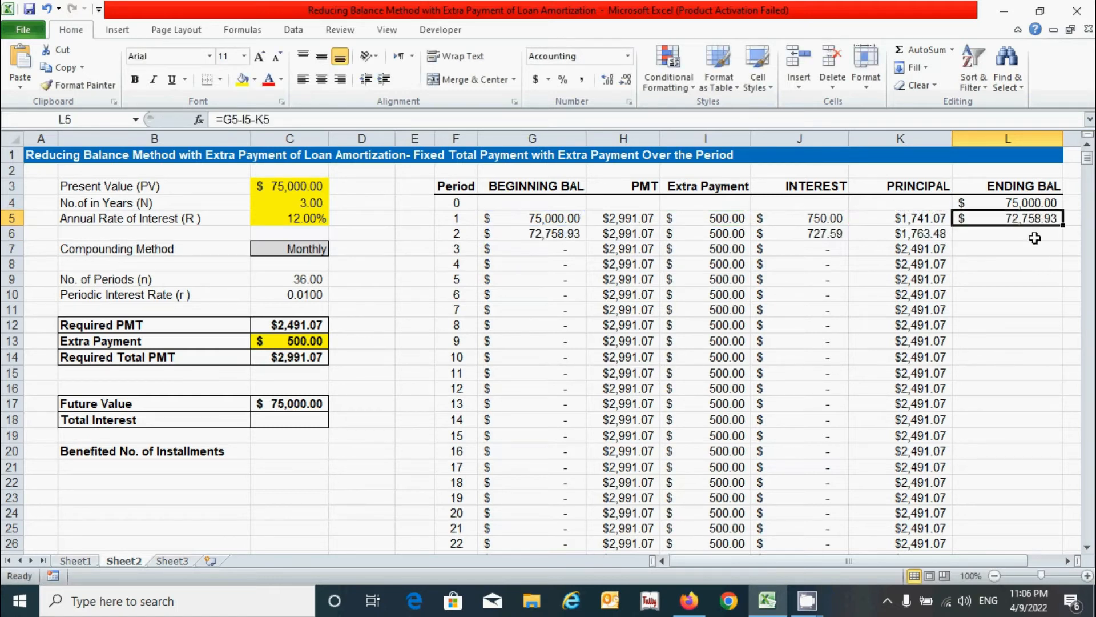
double_click(1064, 228)
- Examine the schedule around period 29, period 36 and the rows from period 31 onward against the number of periods
click(1001, 339)
scroll(1001, 335, down, 6)
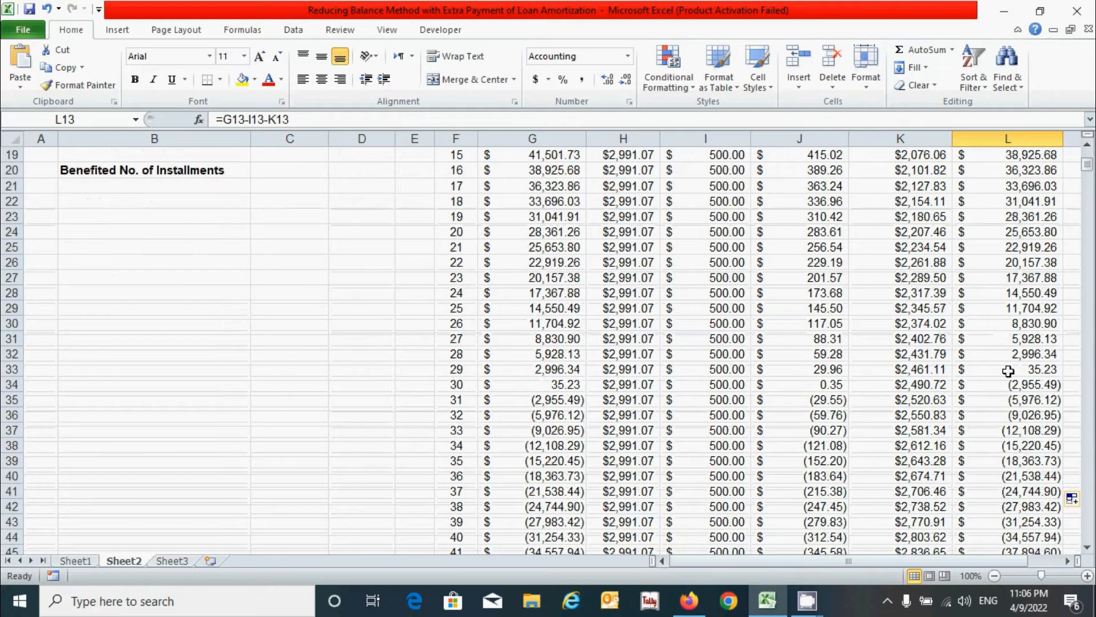
click(452, 370)
key(shift+Right)
key(ctrl+shift+Right)
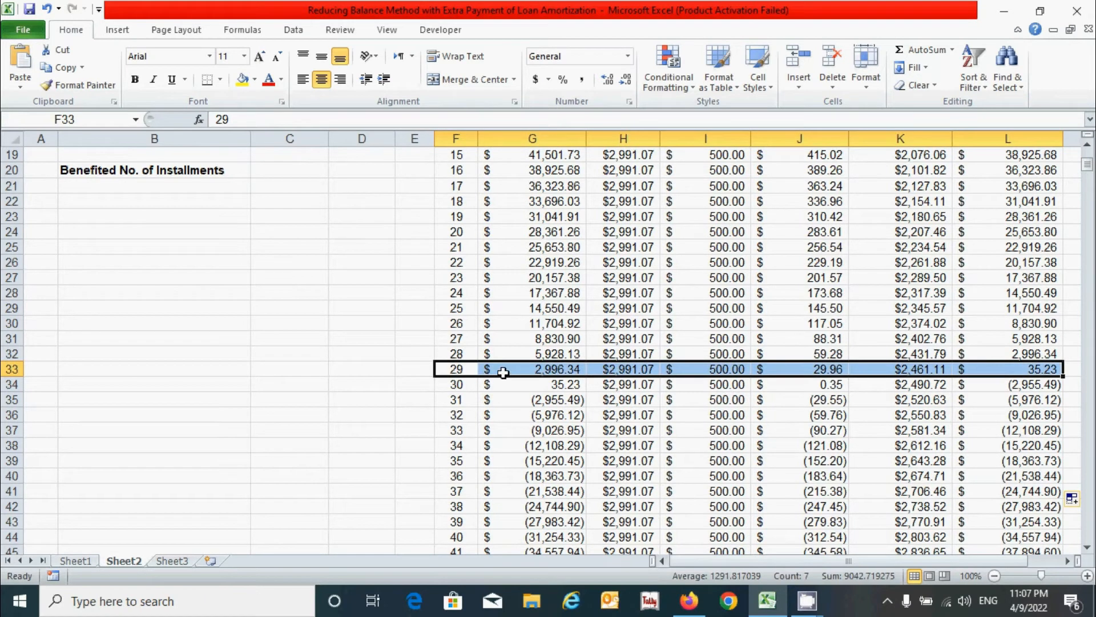
drag(438, 479, 1016, 480)
scroll(556, 461, up, 5)
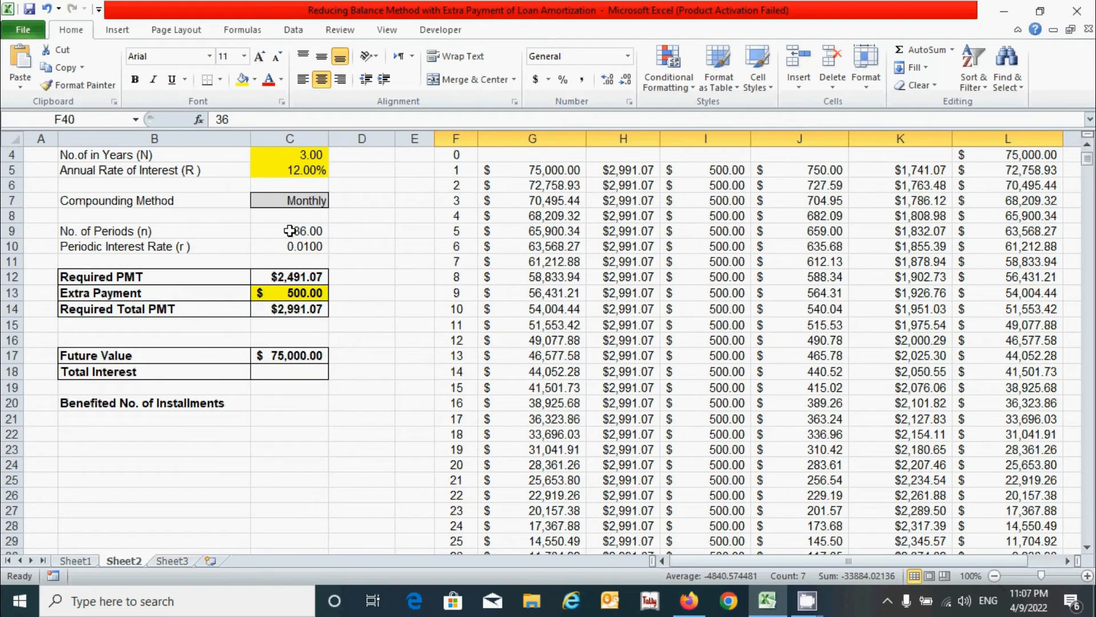
click(802, 404)
scroll(802, 404, down, 6)
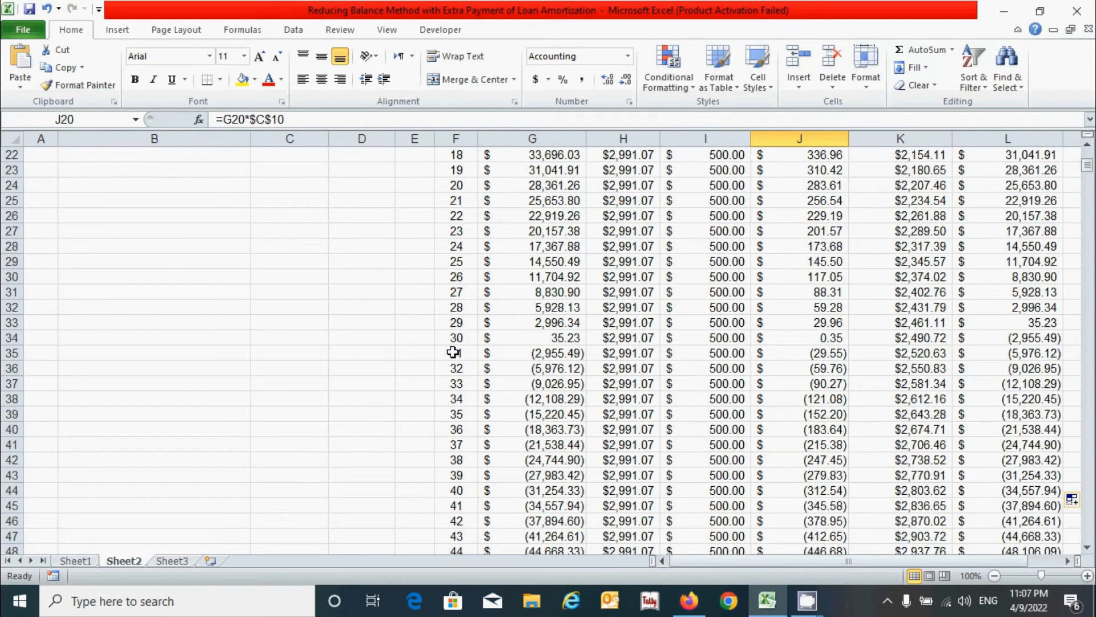
drag(453, 352, 942, 505)
scroll(913, 479, up, 5)
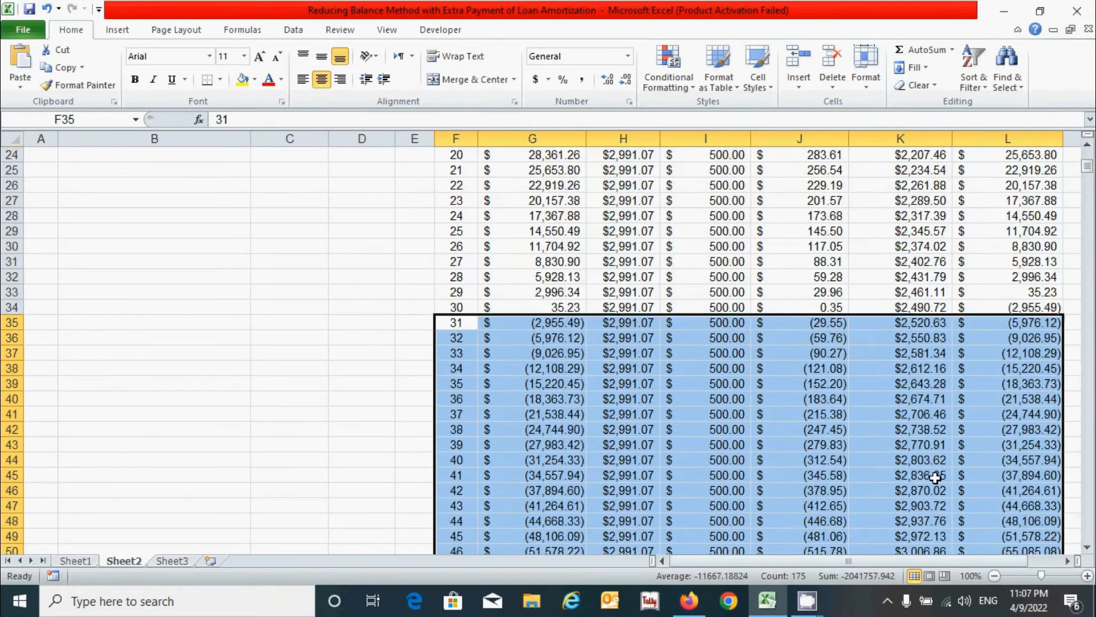
scroll(926, 473, up, 7)
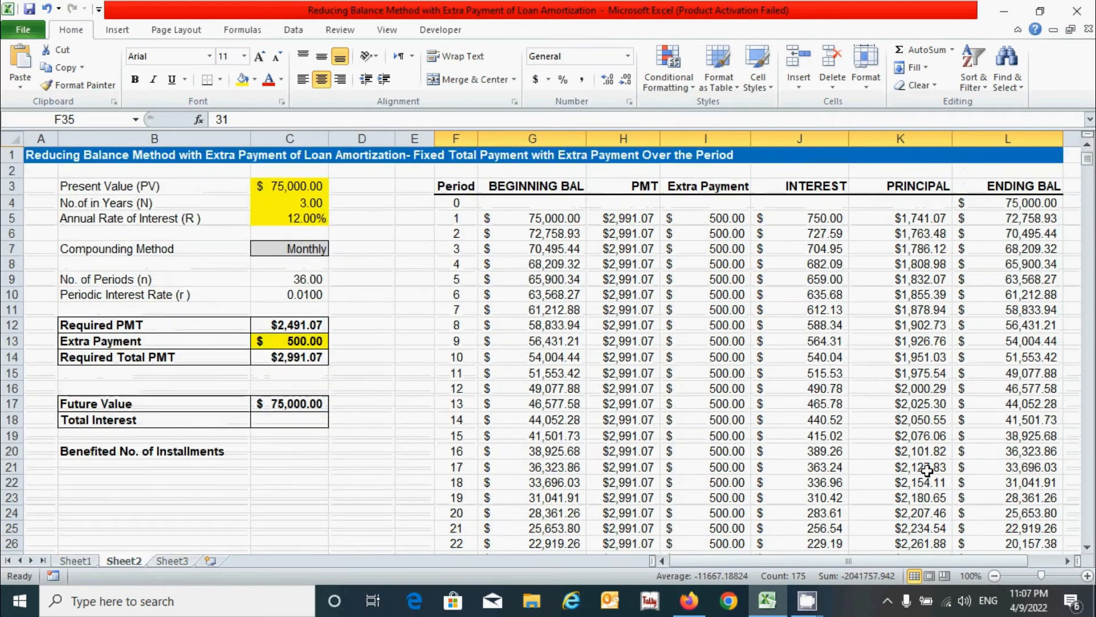
- Start a formula-based conditional formatting rule for the whole schedule from F5 to L1099
click(460, 220)
drag(462, 218, 1022, 218)
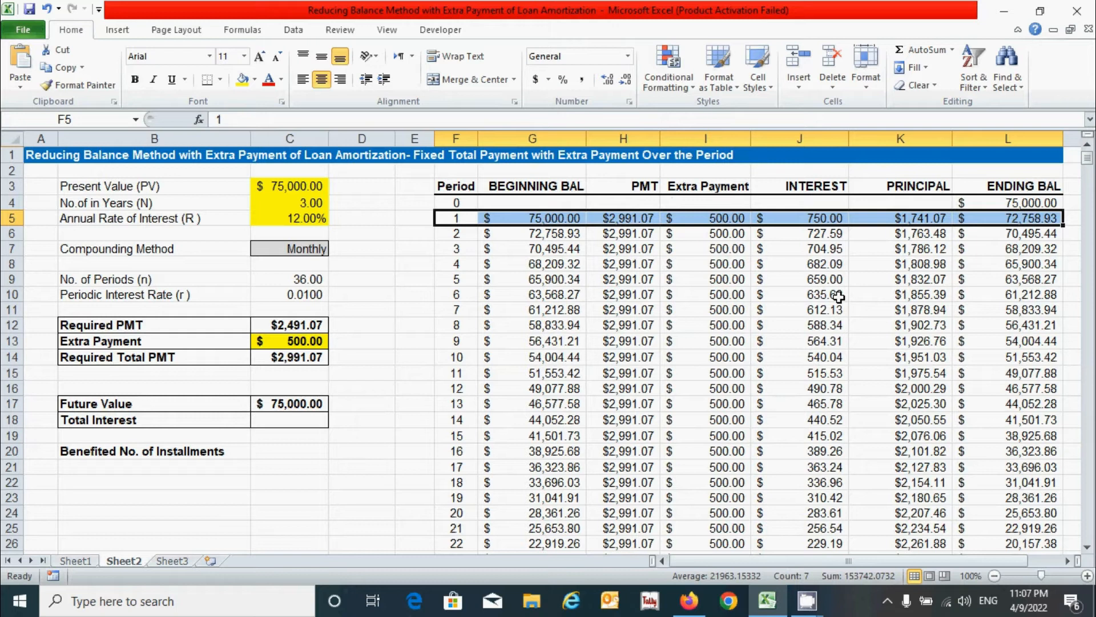
key(ctrl+shift+Down)
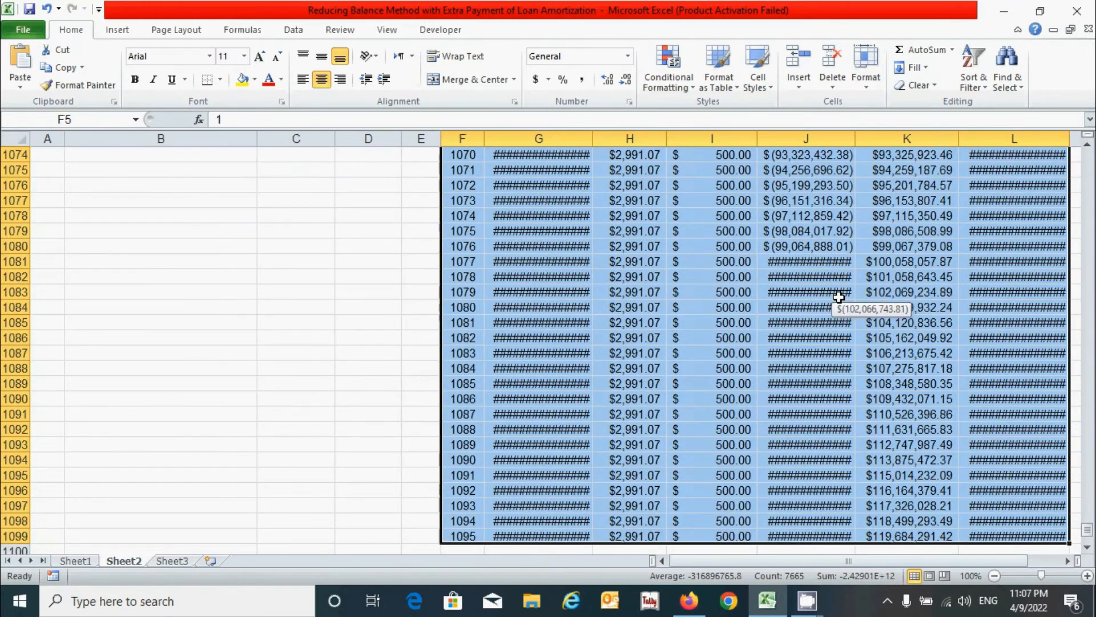
drag(1088, 534, 1088, 152)
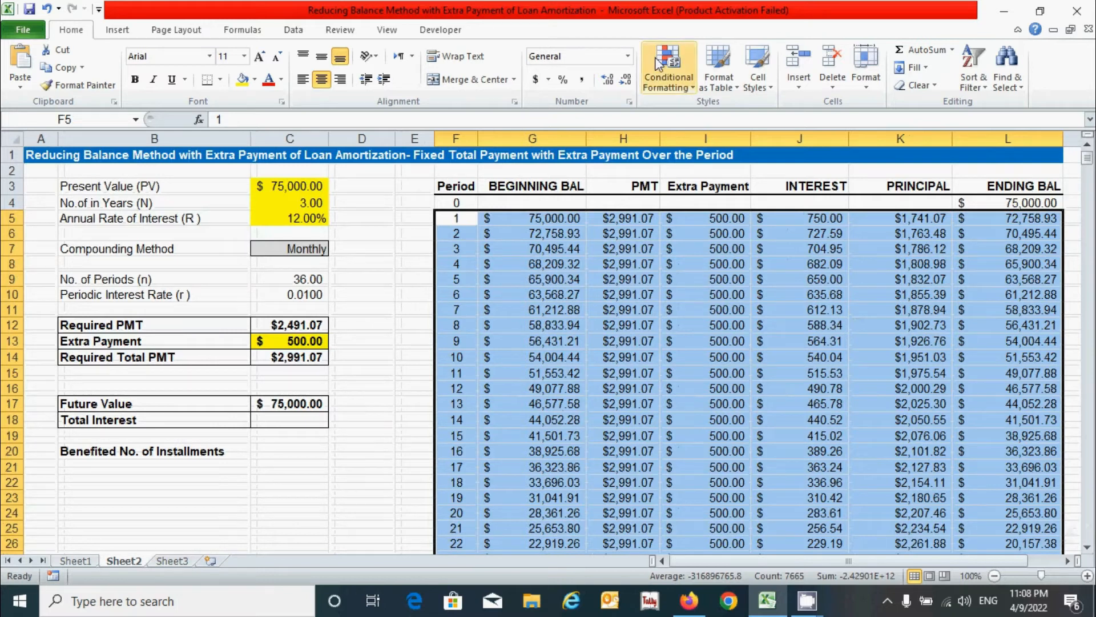
click(688, 88)
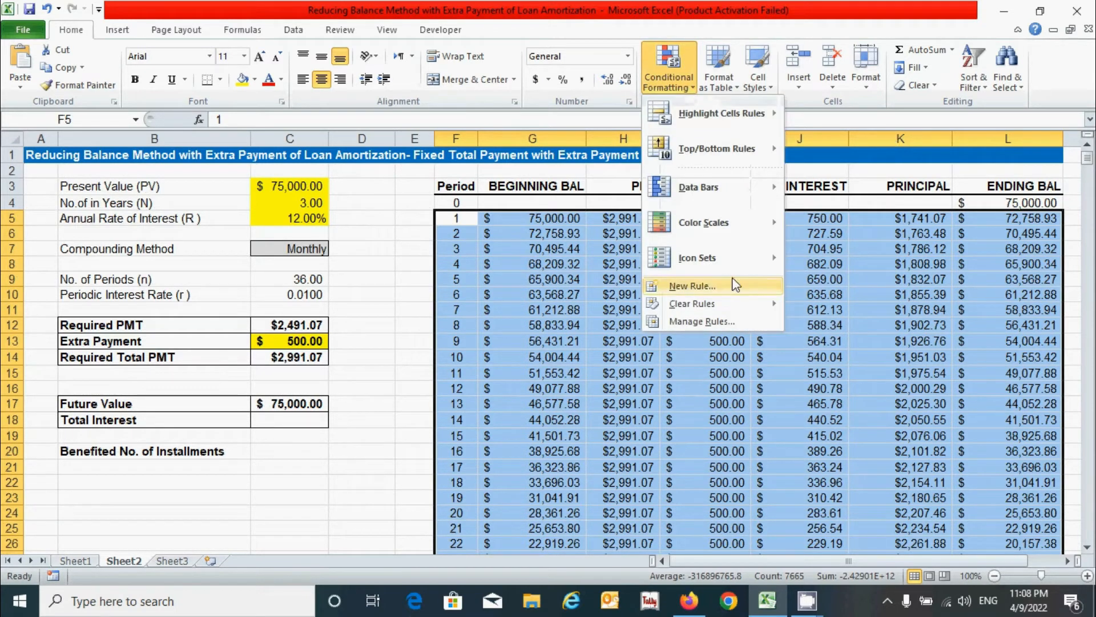
click(686, 287)
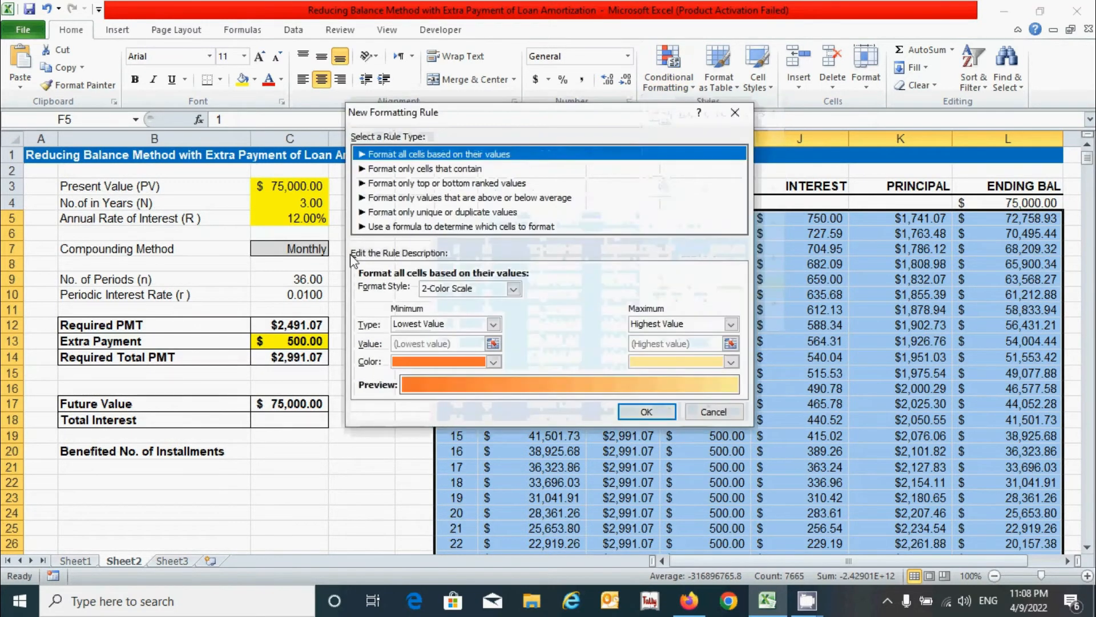
click(433, 226)
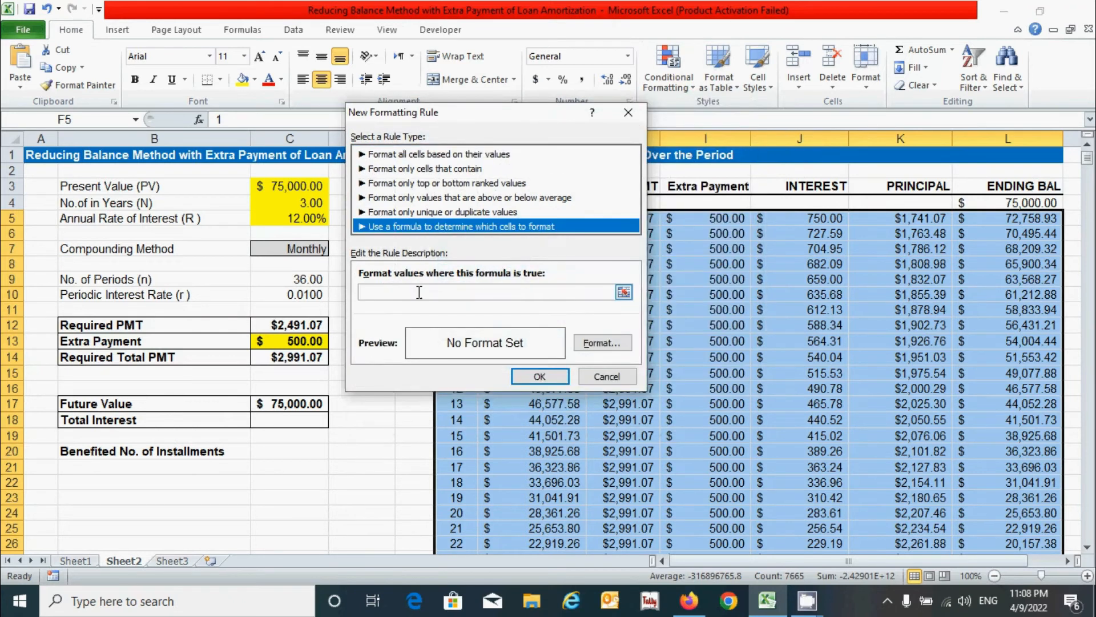
- Set the rule's formula to =$F5>$C$9 so it targets rows beyond the number of periods
drag(458, 114, 695, 144)
drag(863, 170, 808, 177)
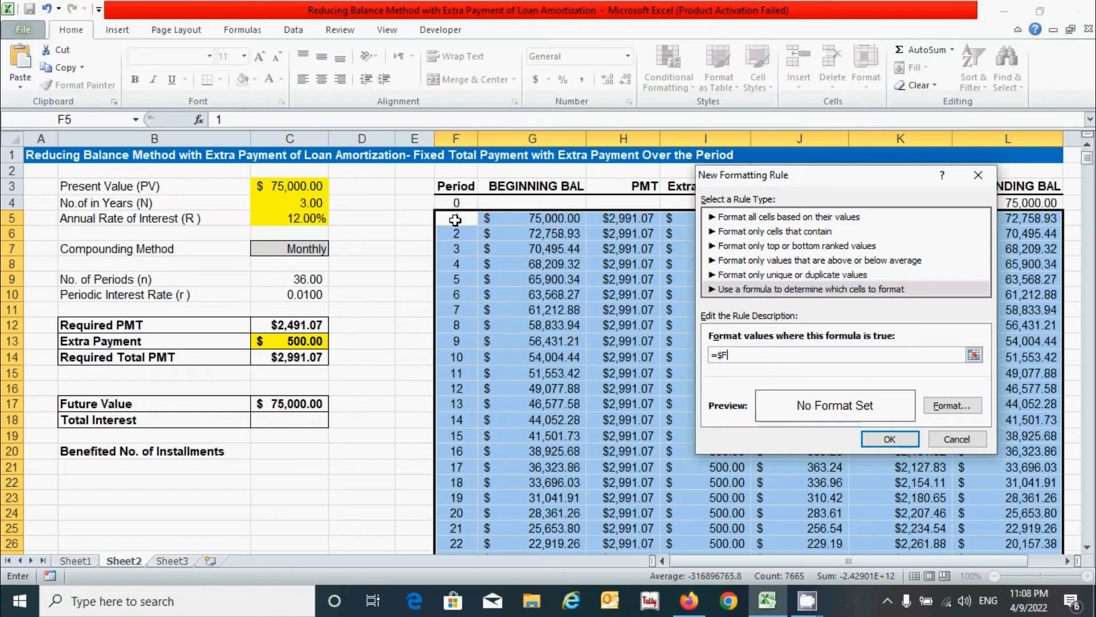
text(5)
text(>)
click(287, 279)
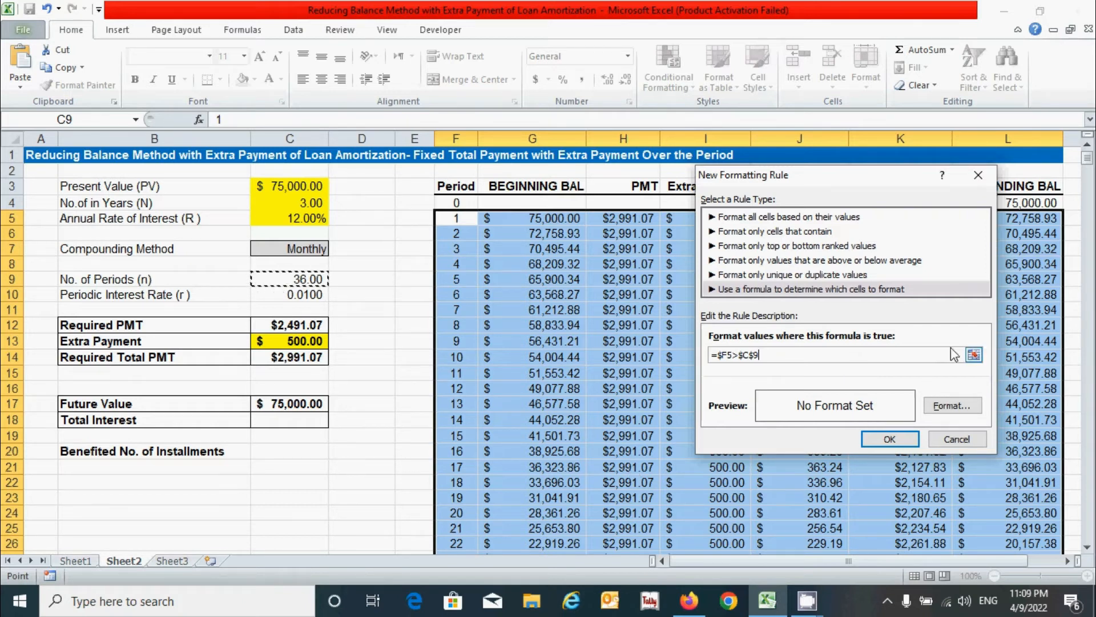
- Give the rule a white font colour and apply it to the schedule
click(958, 421)
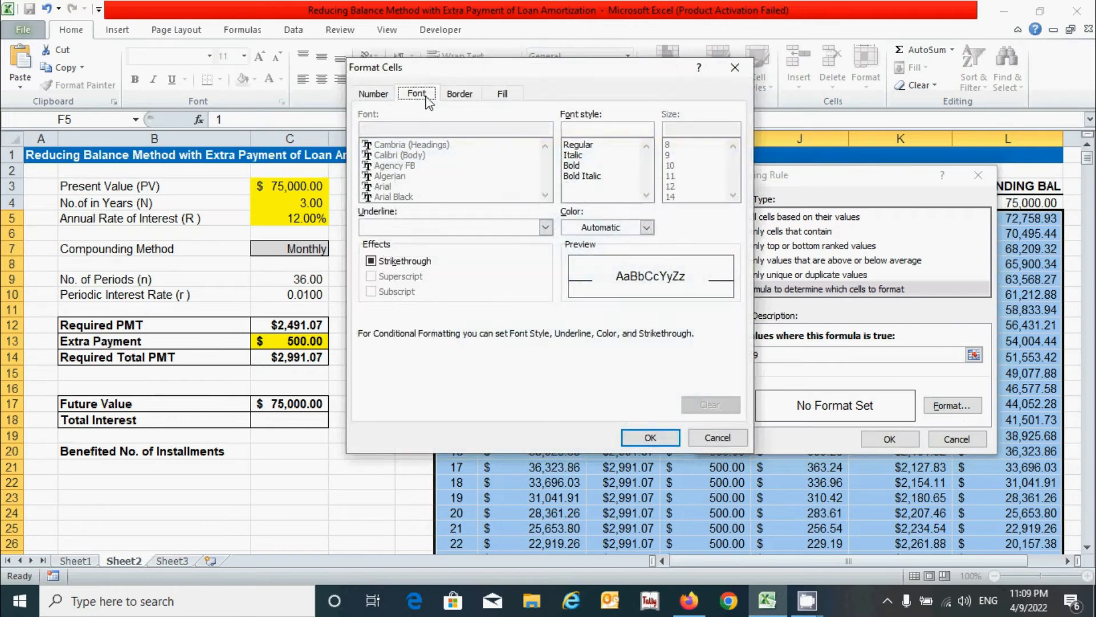
click(647, 228)
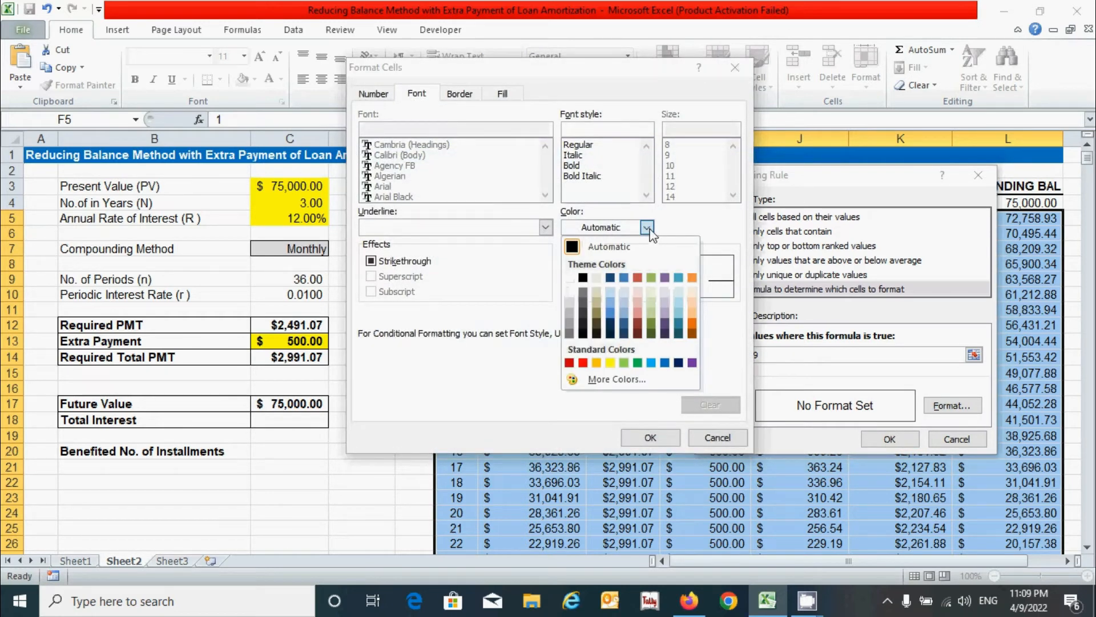
click(569, 277)
click(659, 435)
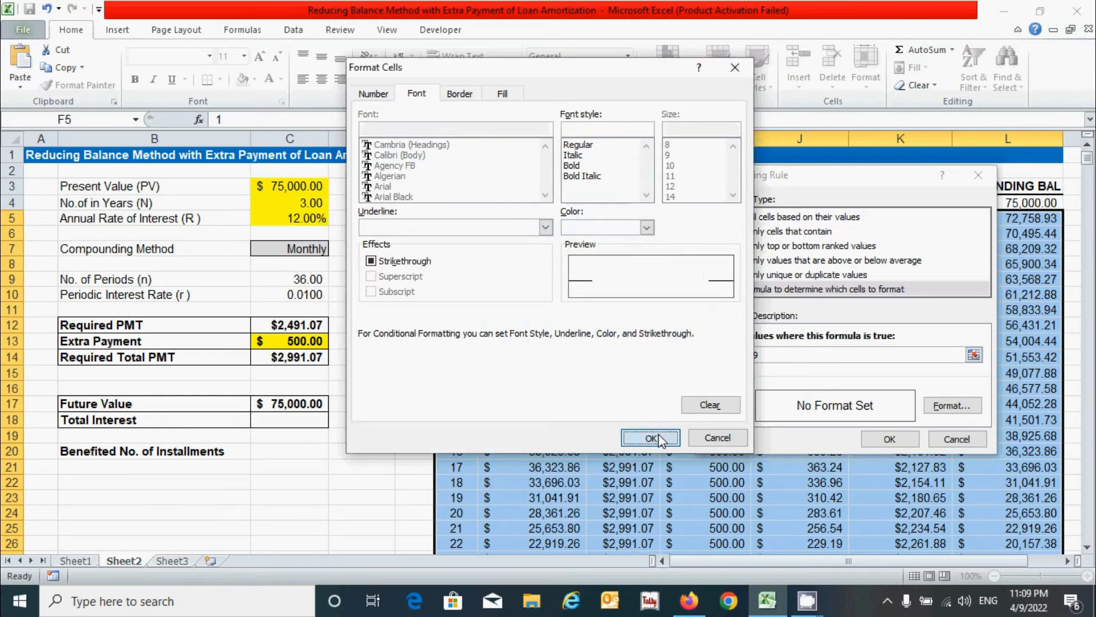
click(883, 442)
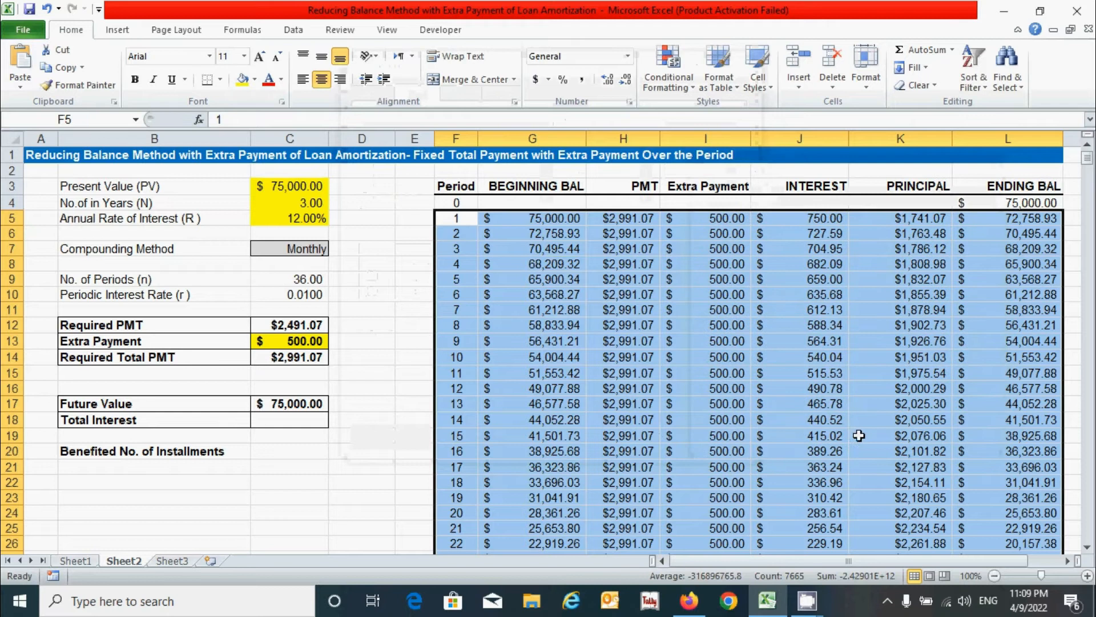
- Check how the conditional formatting treats the schedule rows after period 36
click(389, 407)
scroll(828, 334, down, 10)
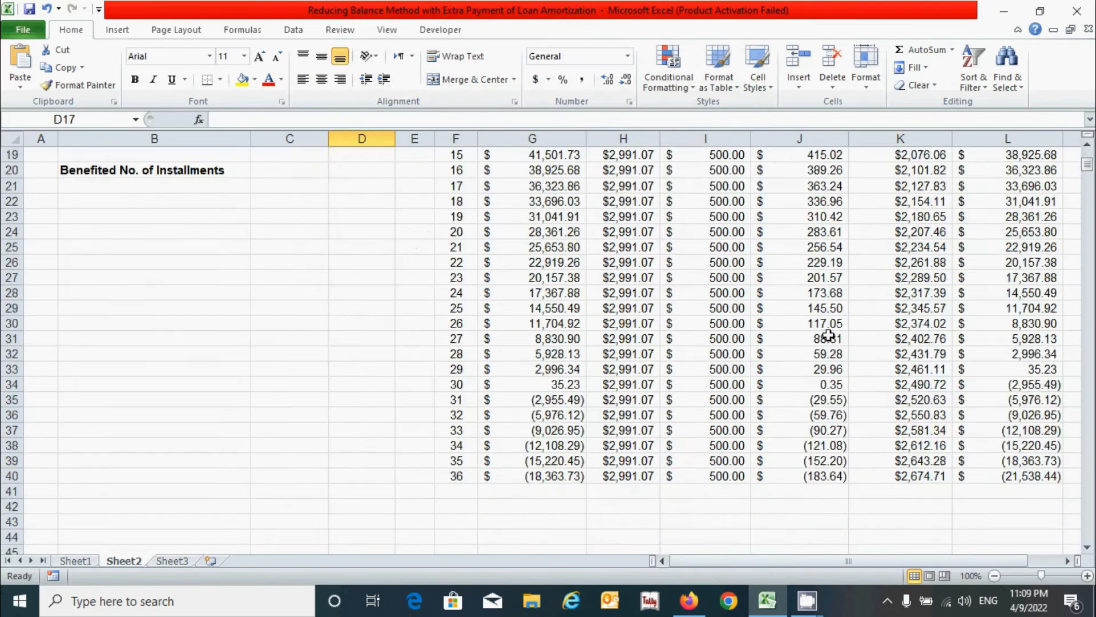
drag(459, 307, 844, 461)
scroll(844, 460, up, 20)
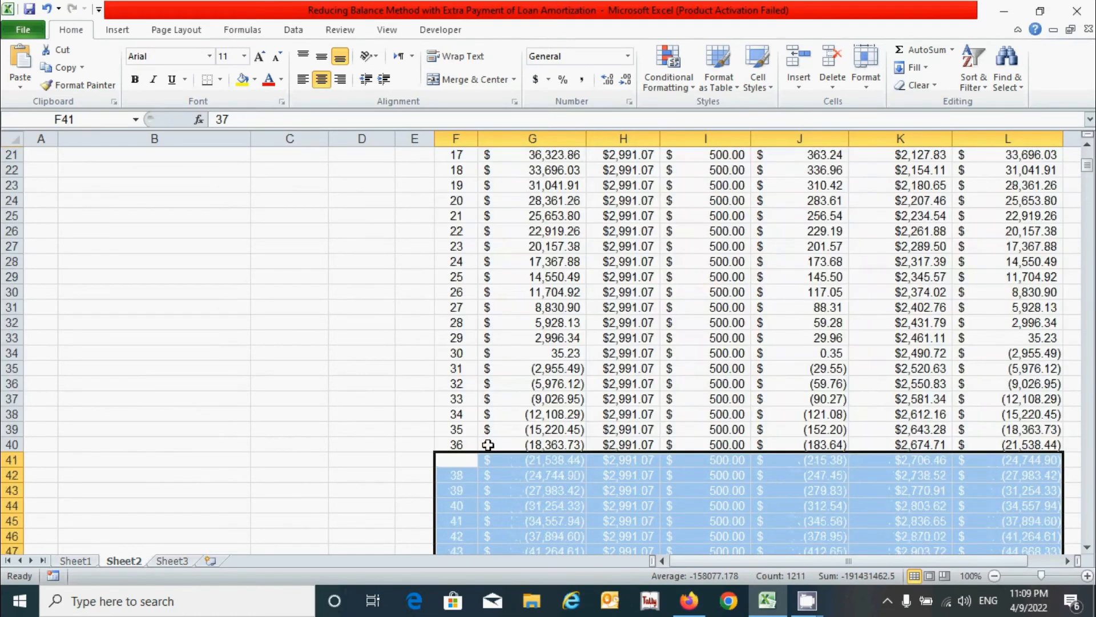
click(370, 417)
scroll(478, 454, up, 5)
scroll(478, 454, up, 2)
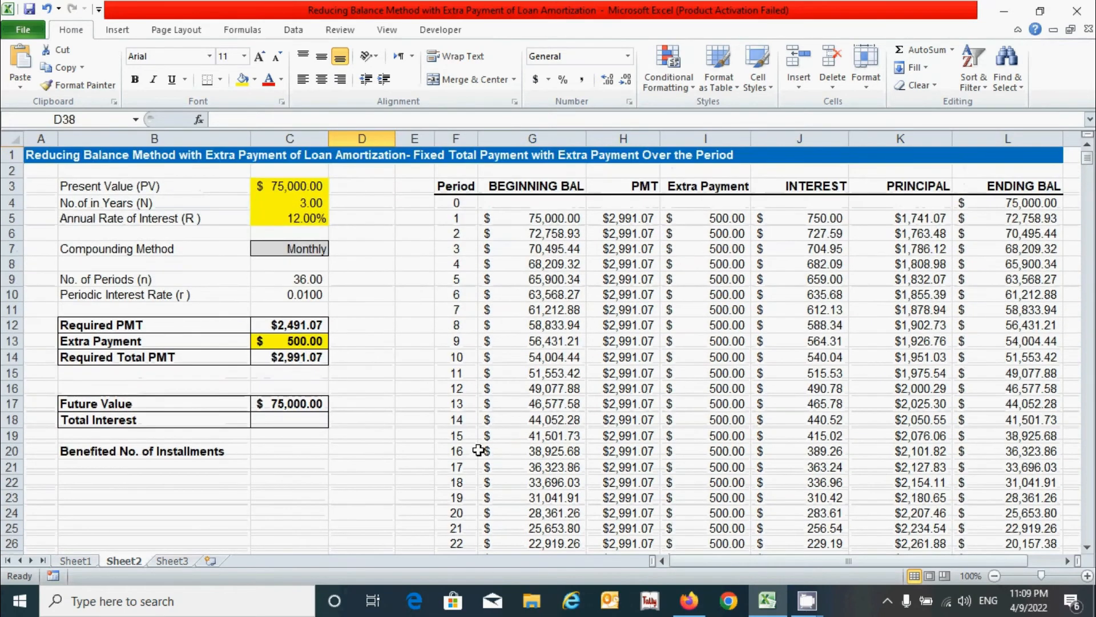
- Review the interest column and the period 29 row to determine which periods belong in the total interest
click(311, 418)
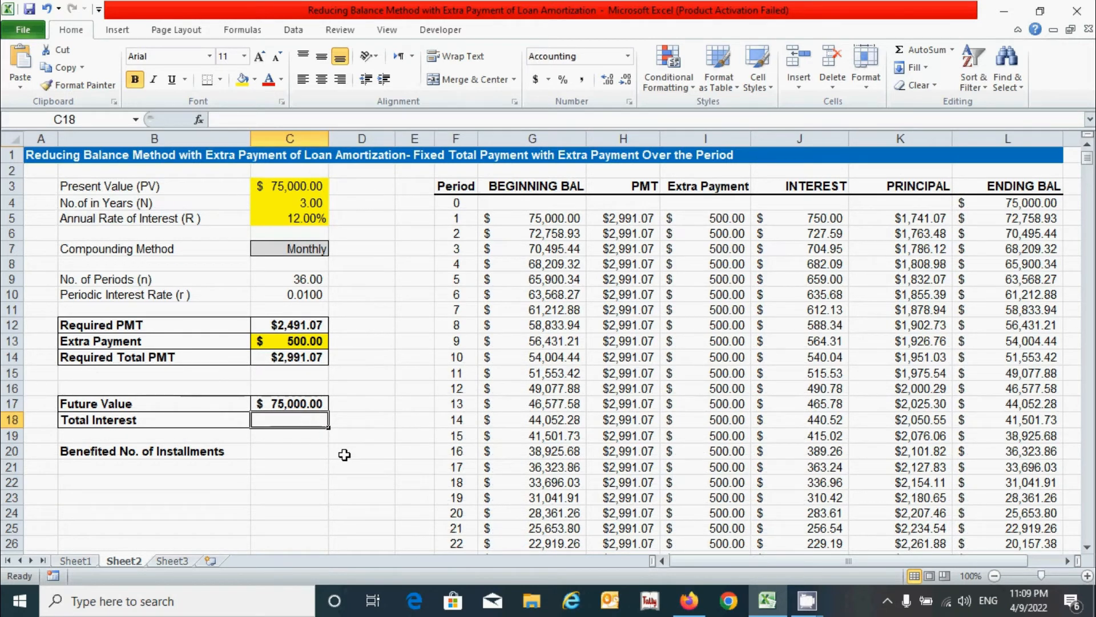
drag(789, 218, 819, 526)
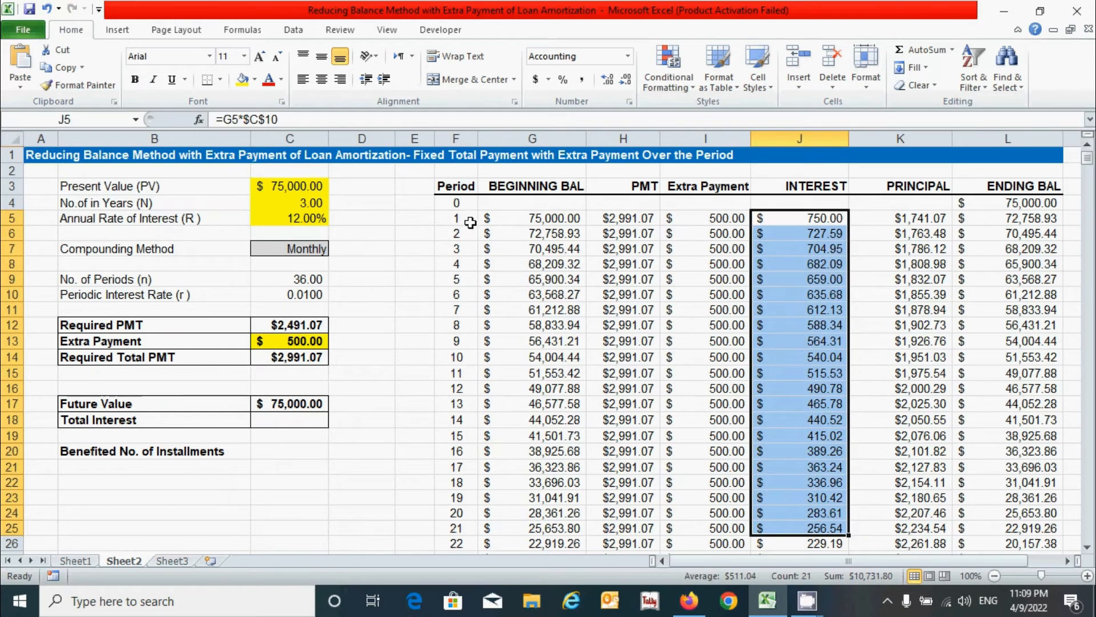
scroll(774, 362, down, 1)
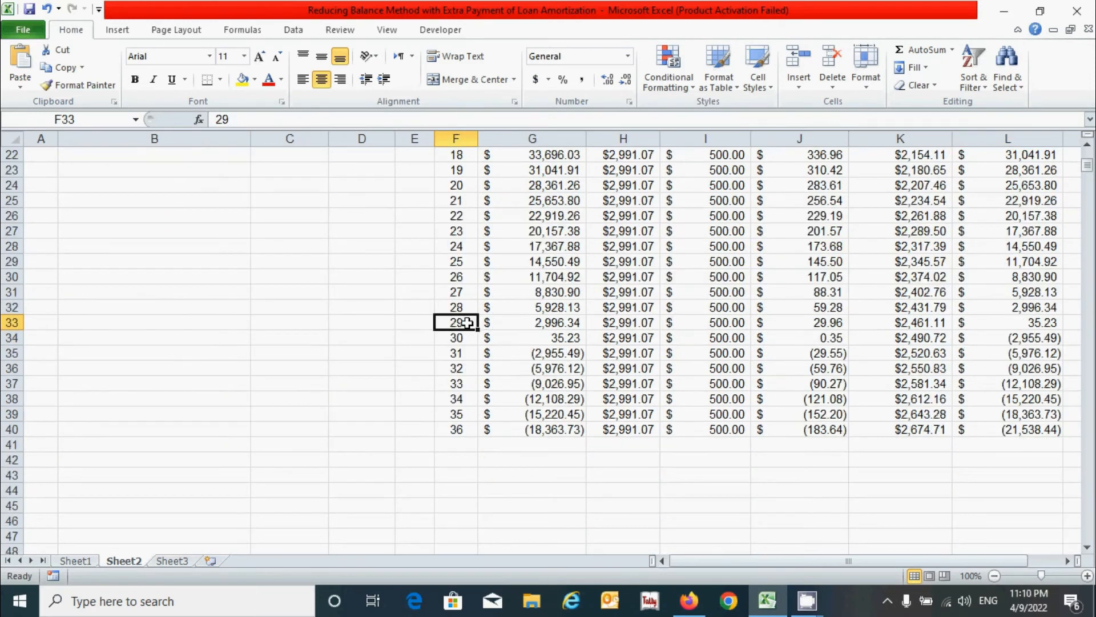
drag(467, 322, 1026, 321)
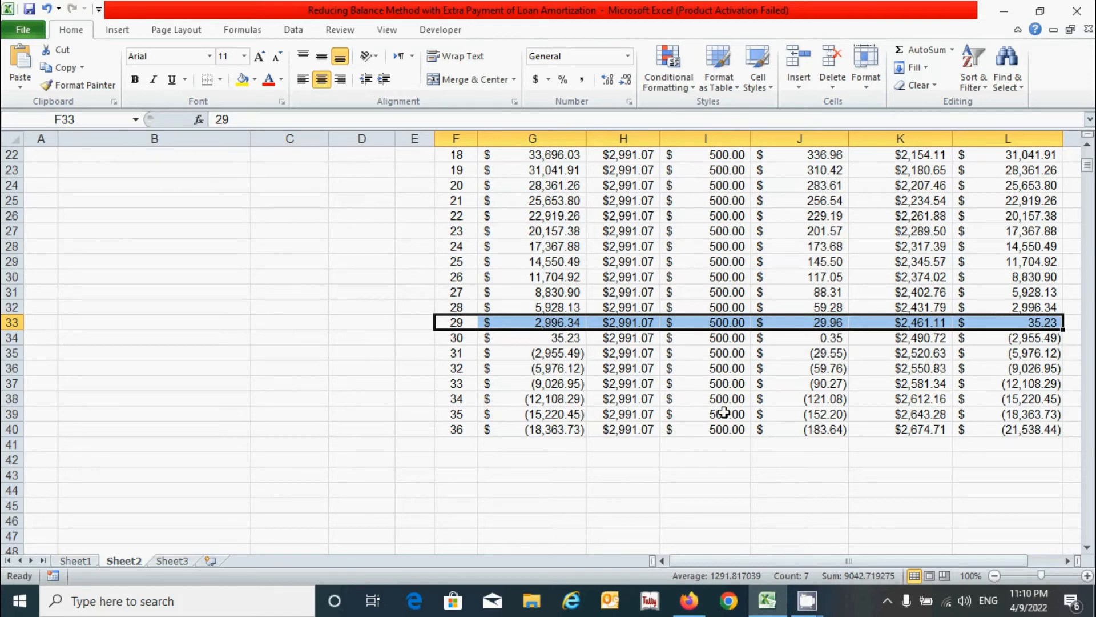
scroll(688, 399, up, 5)
scroll(785, 384, down, 6)
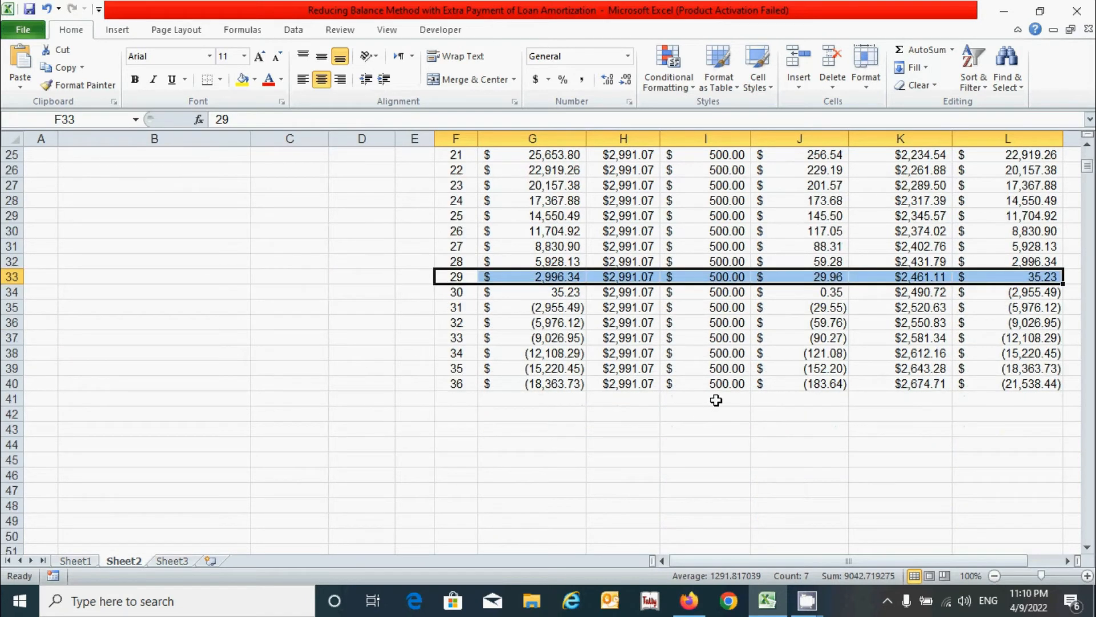
scroll(716, 400, up, 5)
- Start a SUMIF formula in the Total Interest cell C18 with the ending balances $L$5:$L$1099 as its range
click(289, 280)
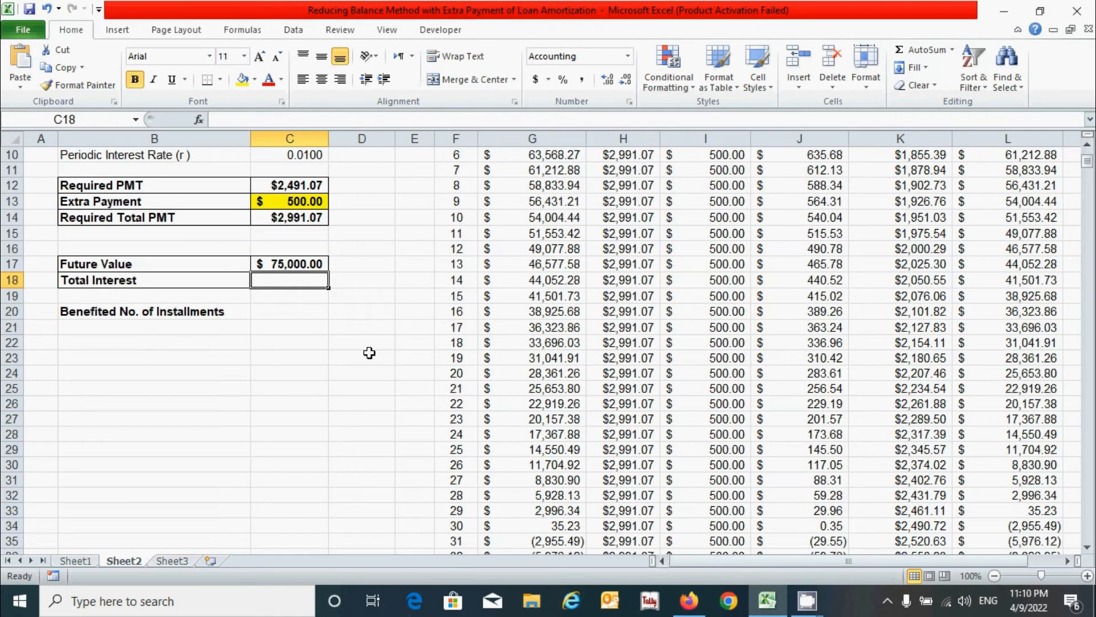
scroll(385, 354, up, 3)
text(=SUMIF)
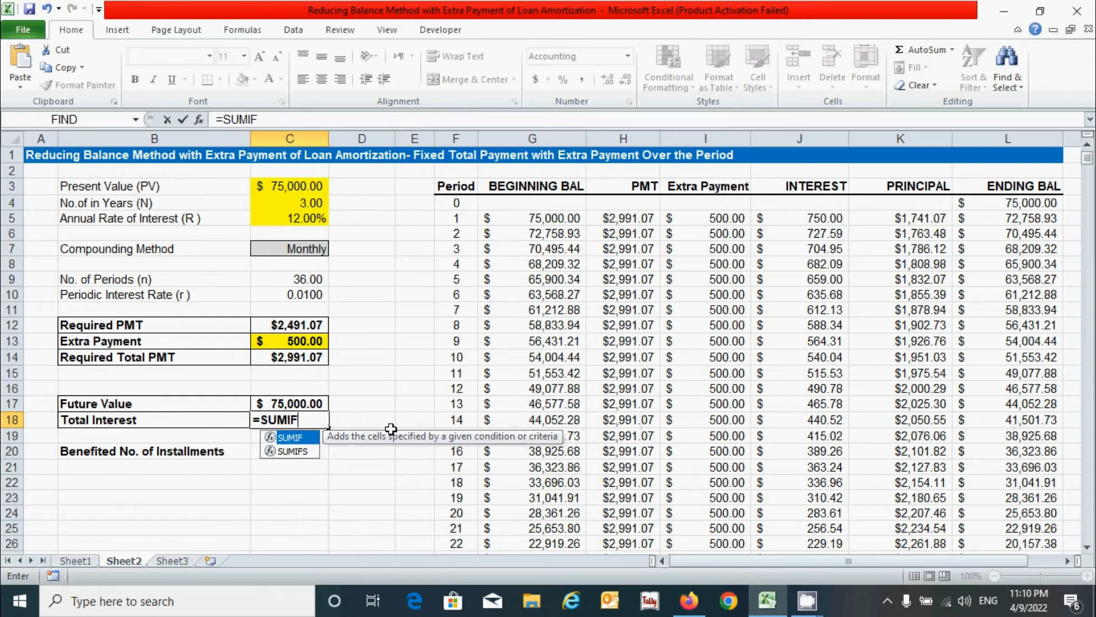
text(()
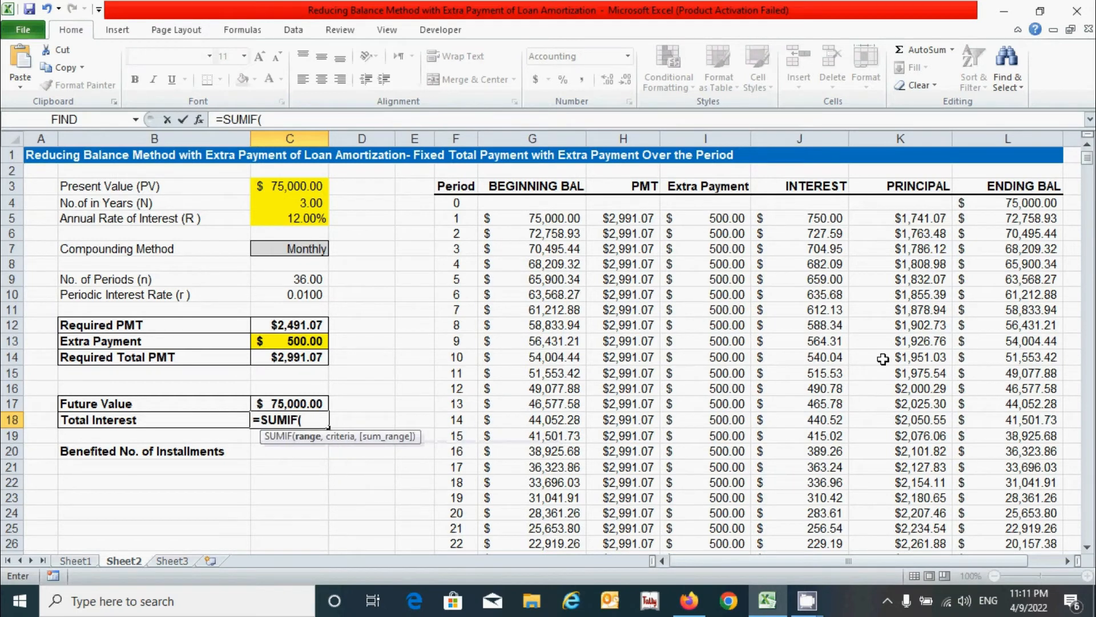
click(990, 218)
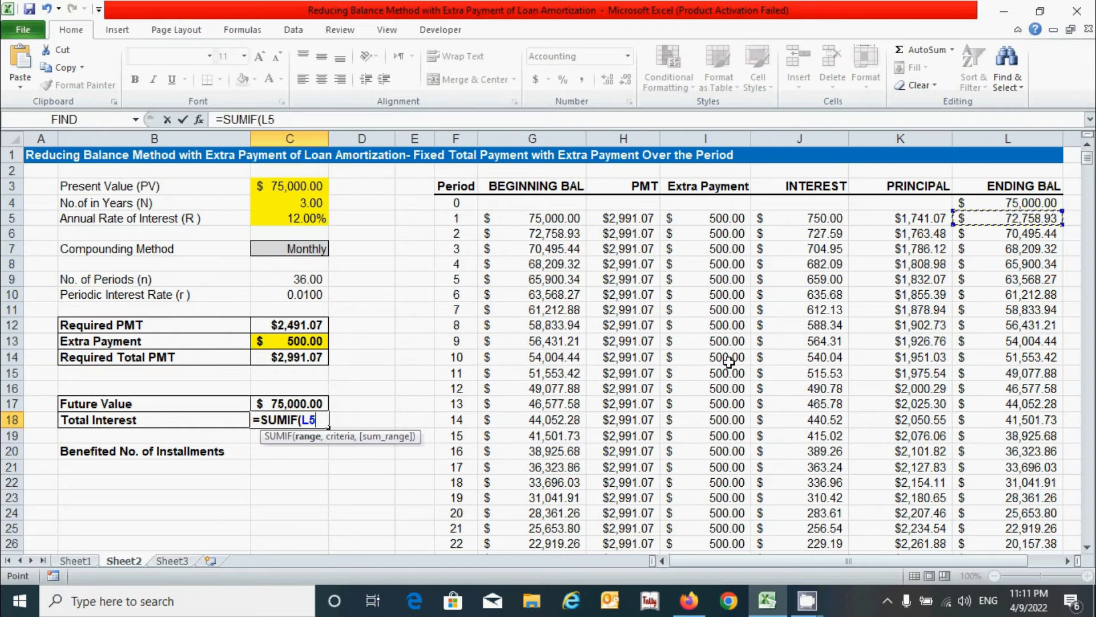
scroll(759, 371, down, 6)
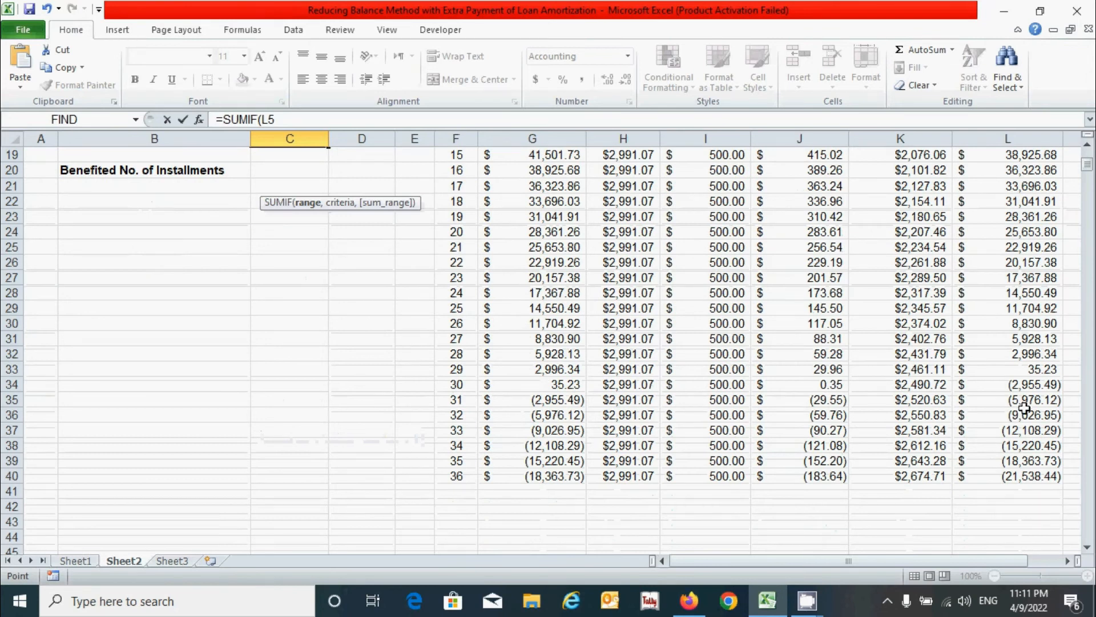
scroll(1003, 218, up, 6)
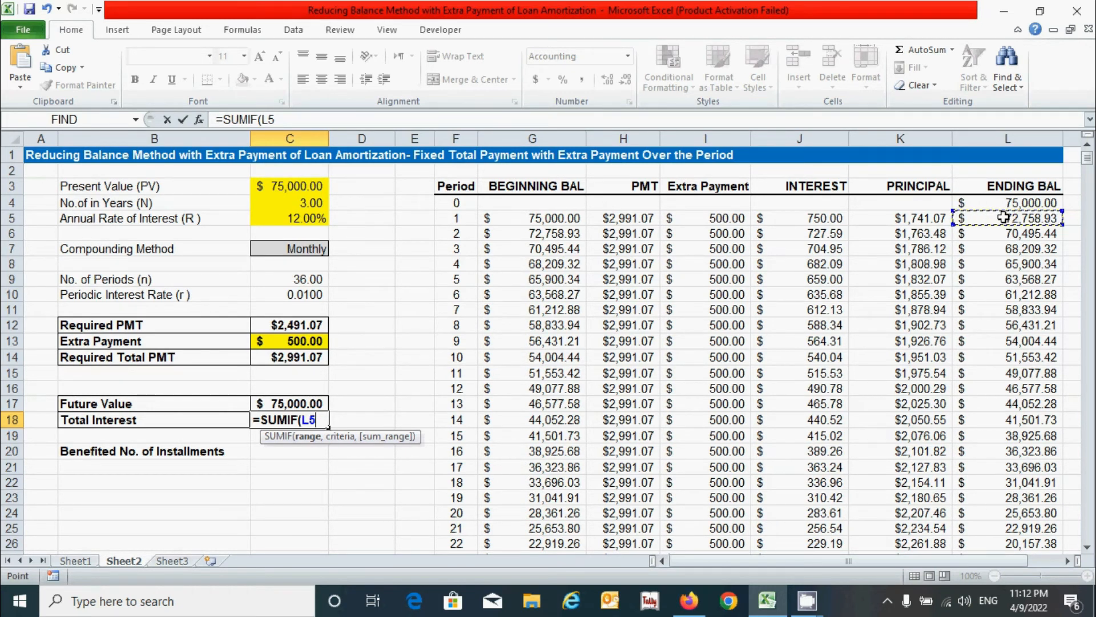
drag(1003, 218, 1004, 270)
scroll(1004, 271, up, 4)
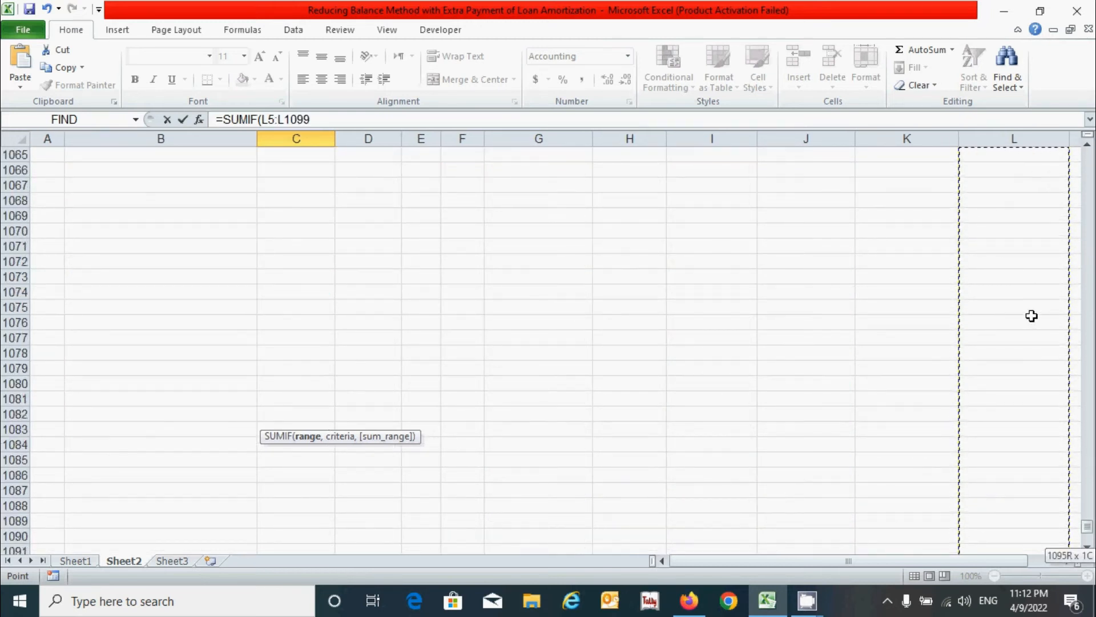
key(F4)
text(,)
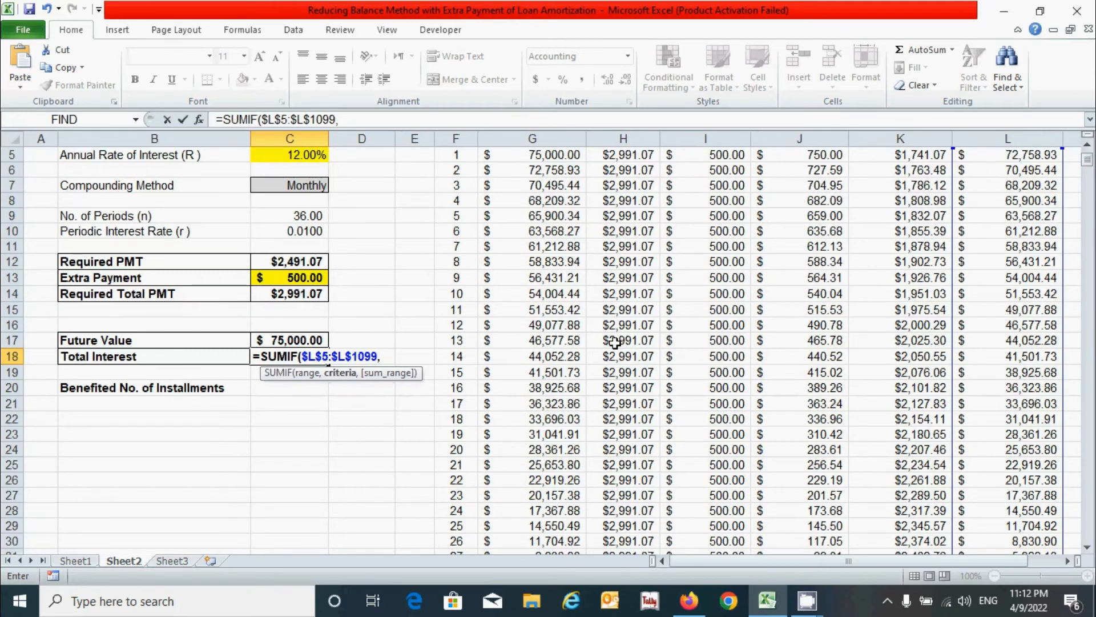
- Set the SUMIF criteria to ">="&0 so only periods with a non-negative ending balance count
scroll(992, 346, up, 2)
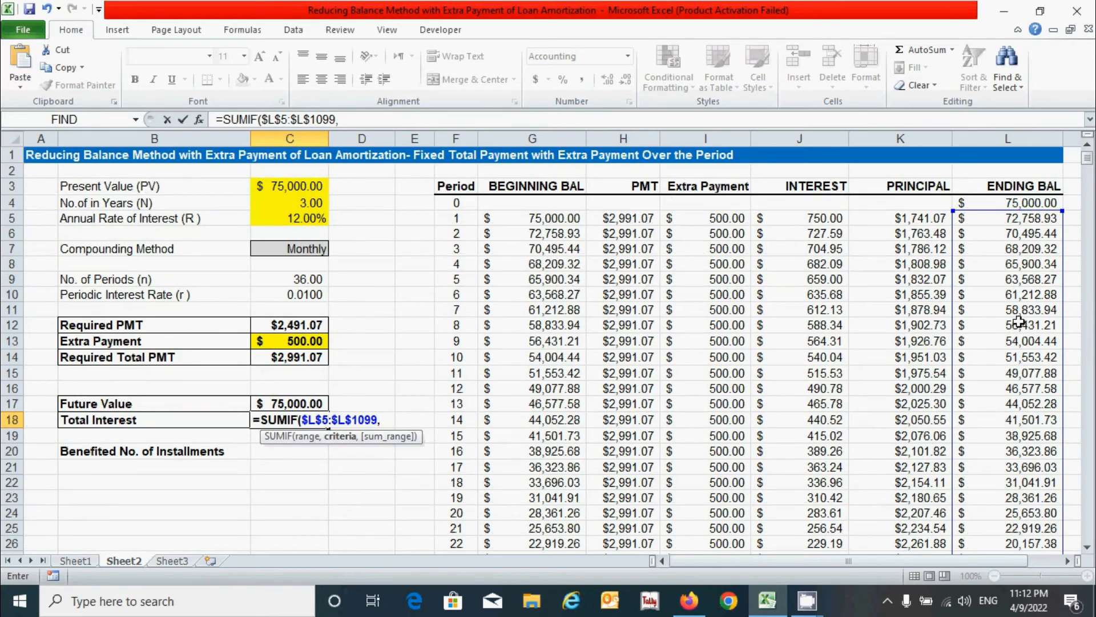
scroll(1019, 322, down, 5)
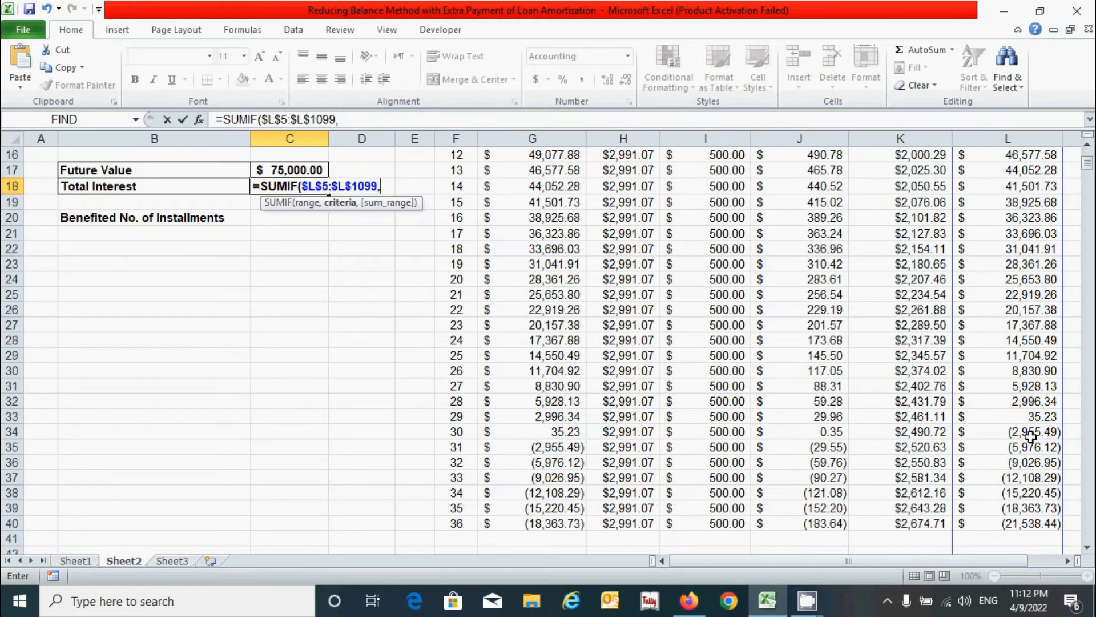
scroll(1007, 445, up, 5)
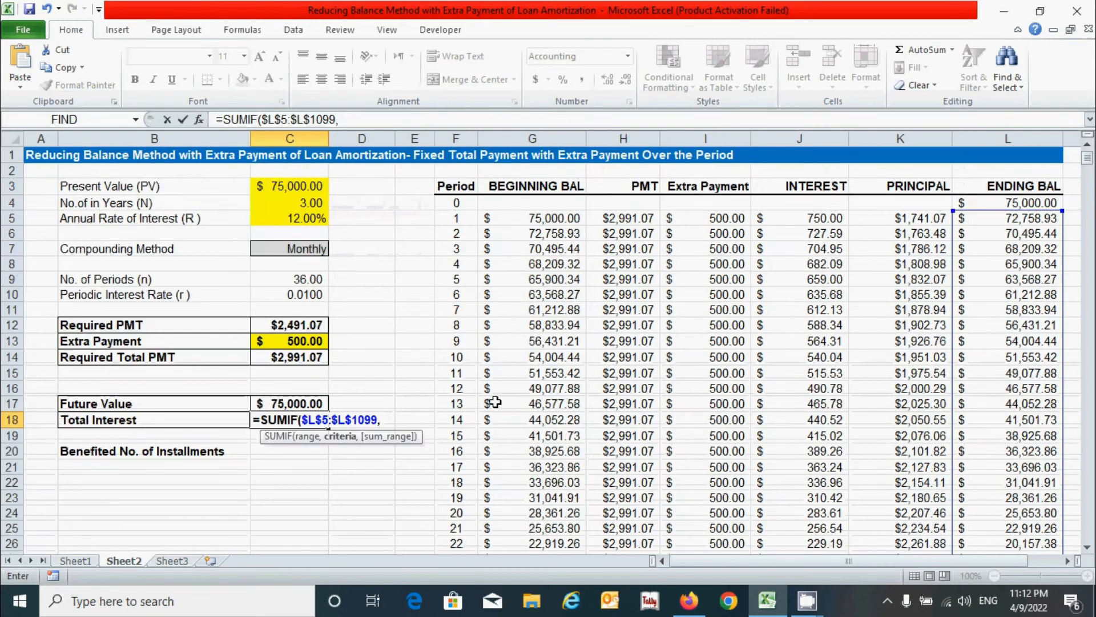
text(">="&)
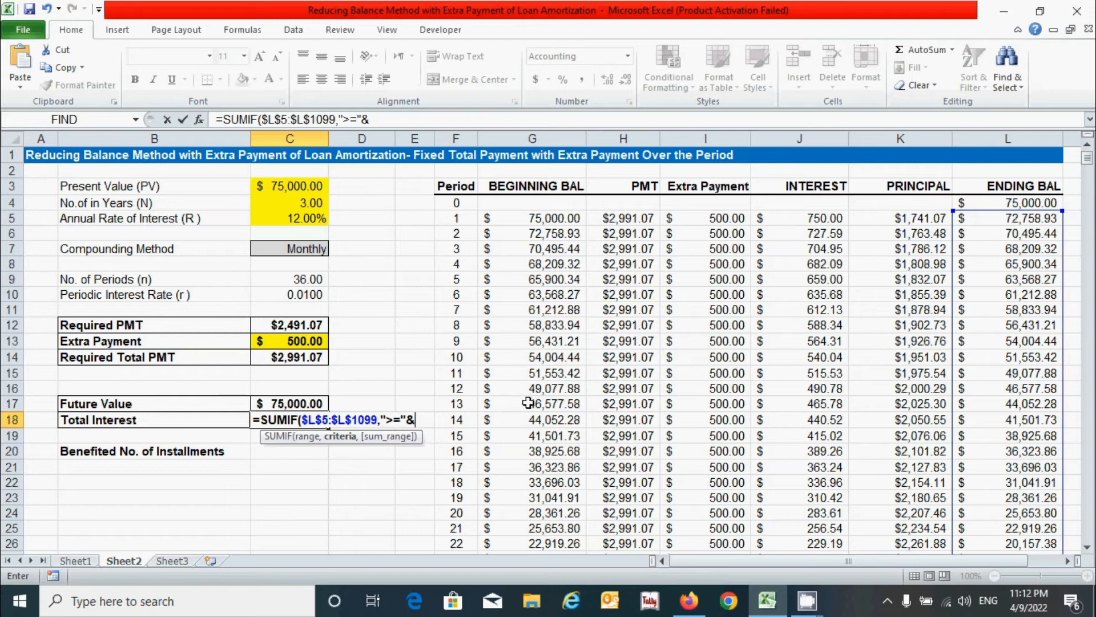
text(,)
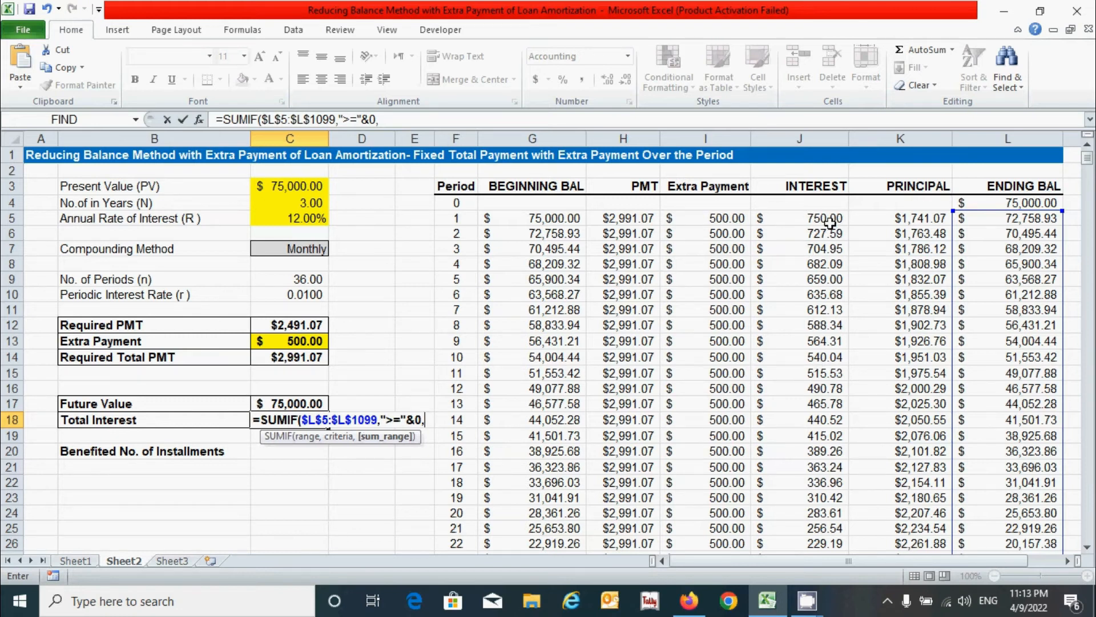
- Use the interest column $J$5:$J$1099 as the sum range and complete the Total Interest formula
click(793, 217)
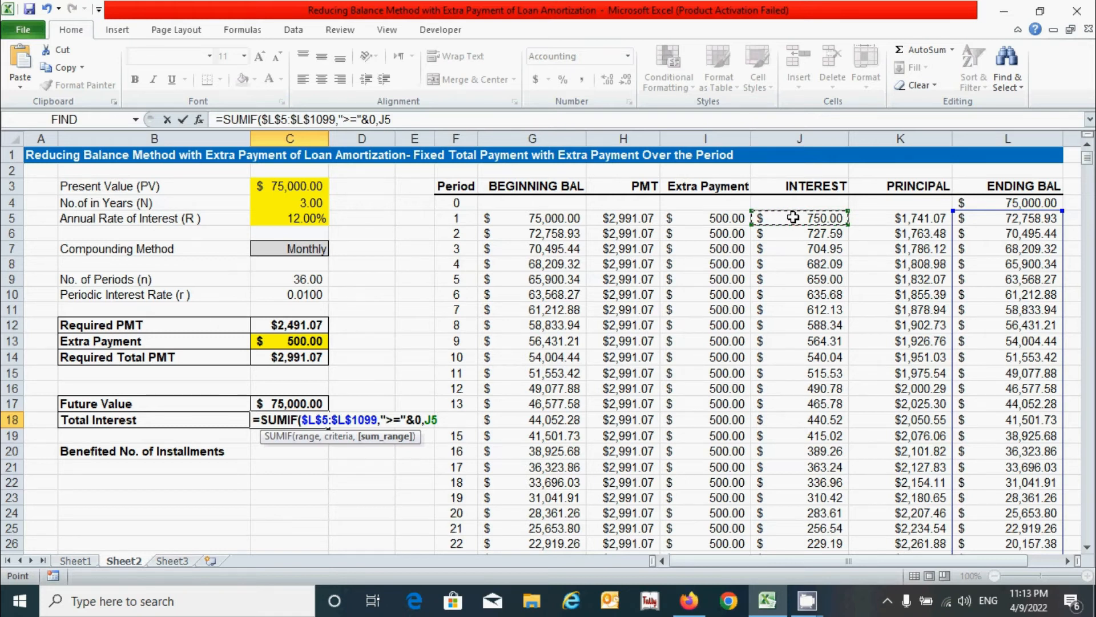
key(ctrl+shift+Down)
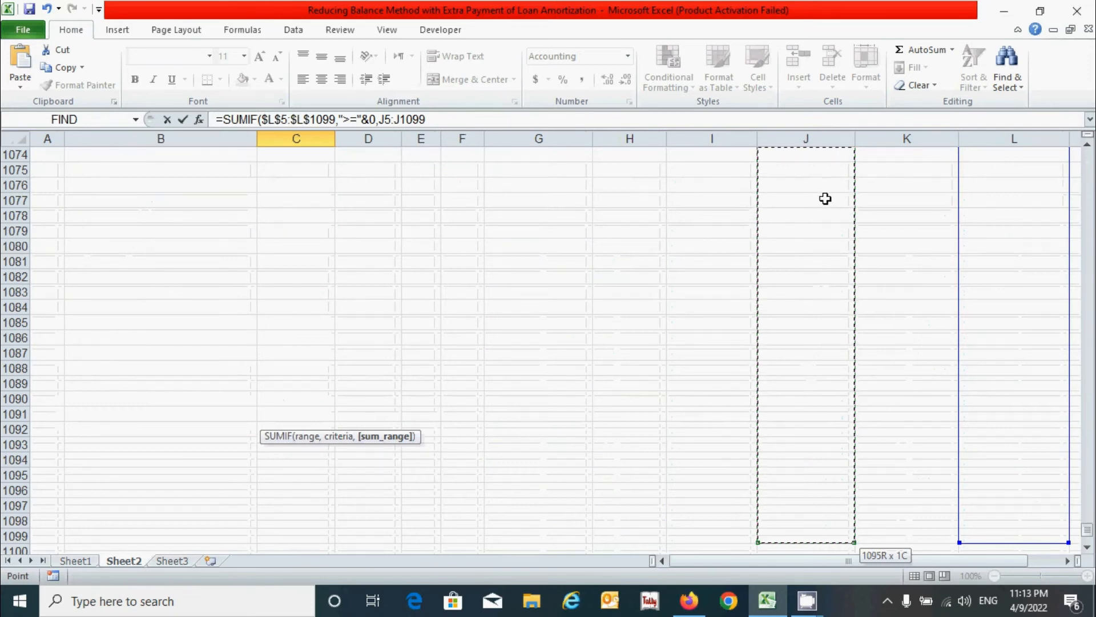
key(F4)
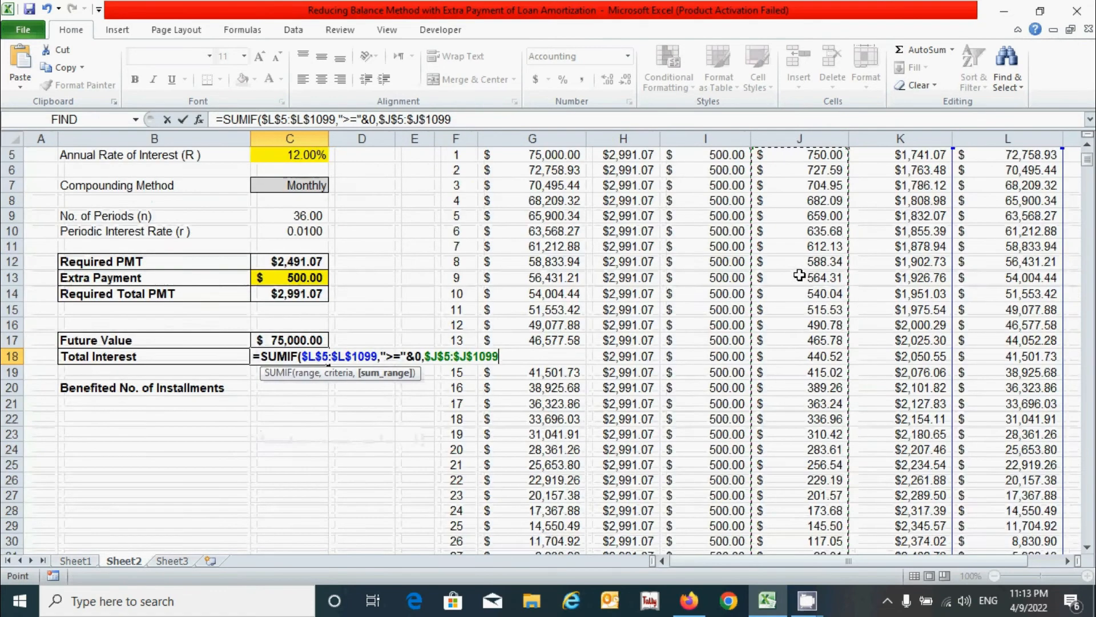
text())
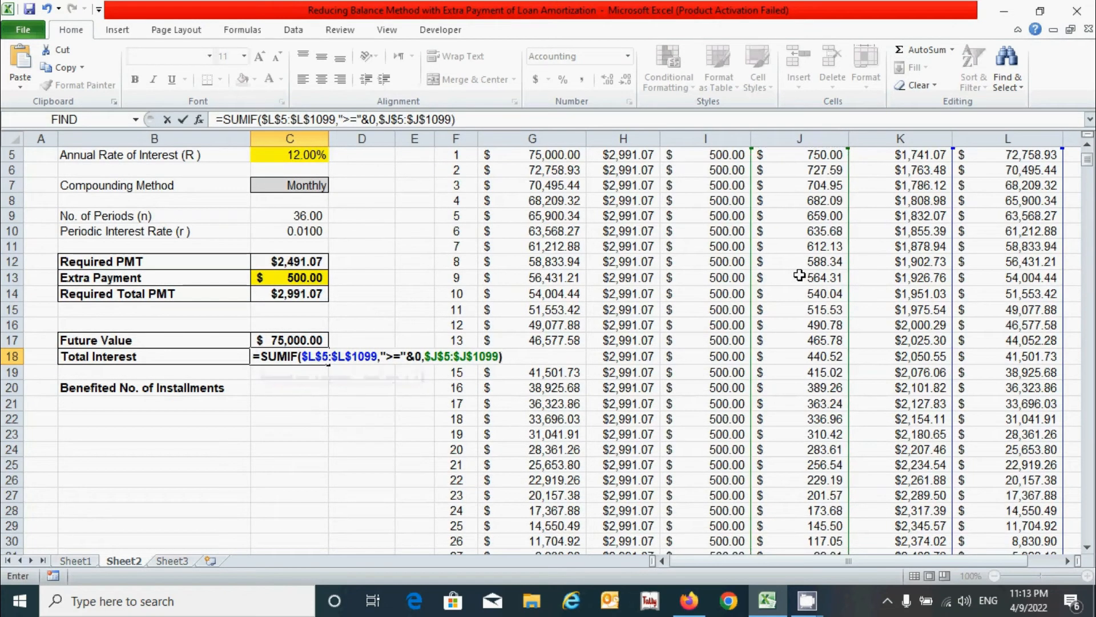
key(Return)
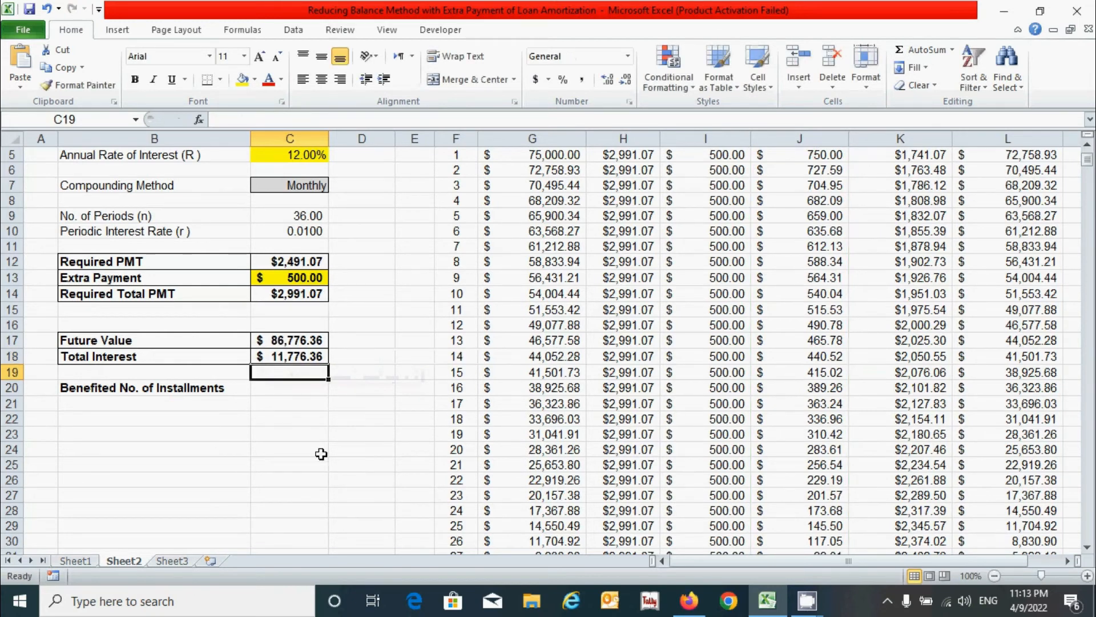
- Check the Total Interest result against the sum of the interest amounts for periods 1 to 29
click(300, 361)
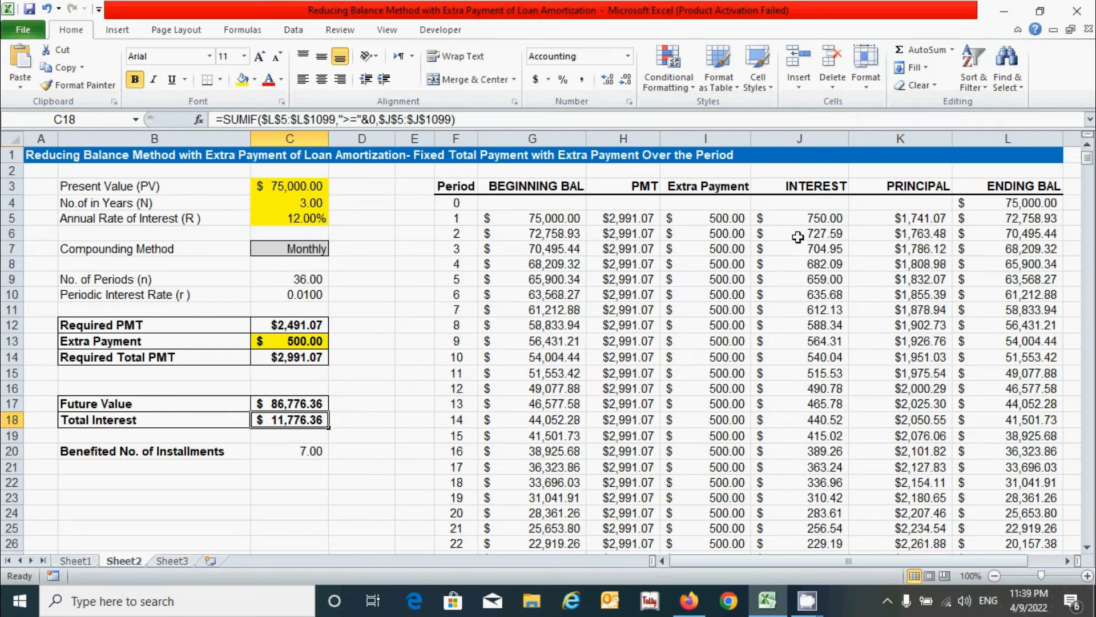
click(797, 218)
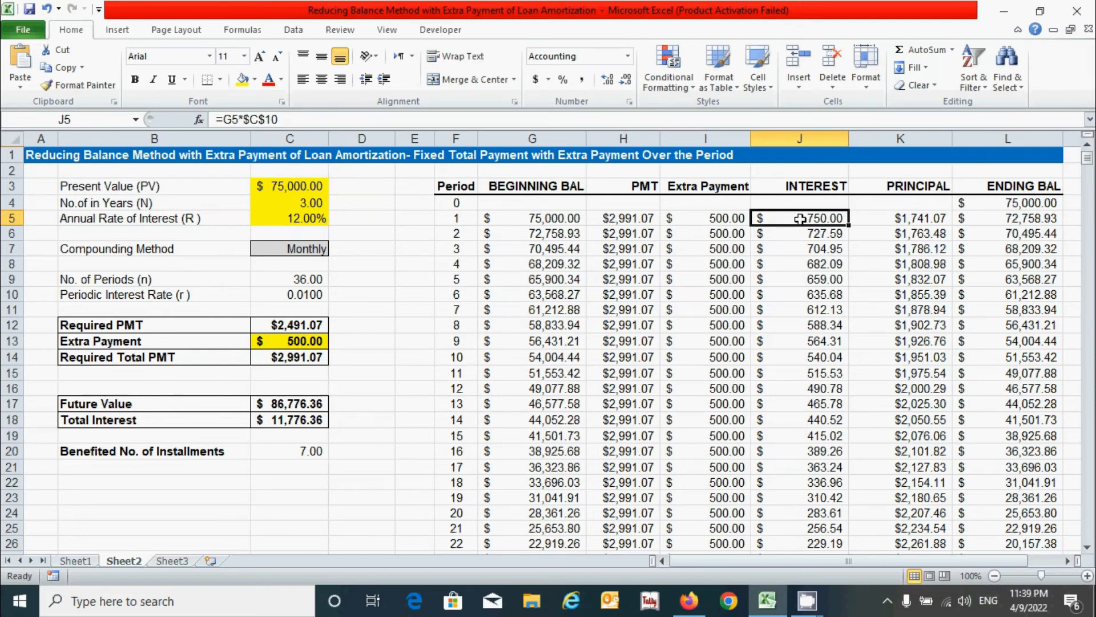
drag(800, 218, 829, 579)
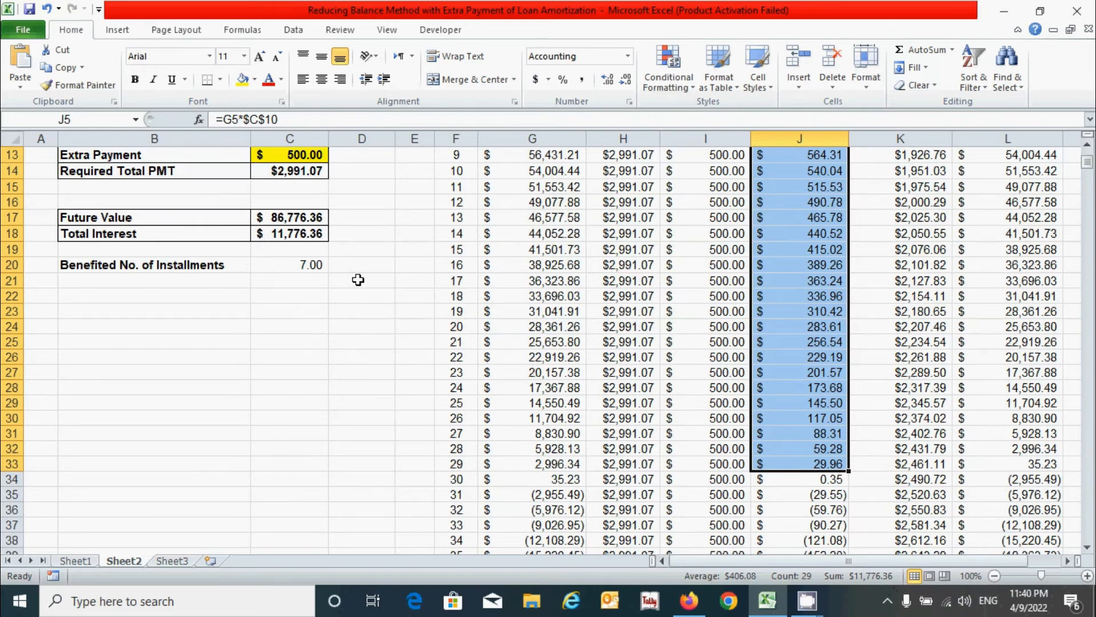
scroll(767, 407, up, 4)
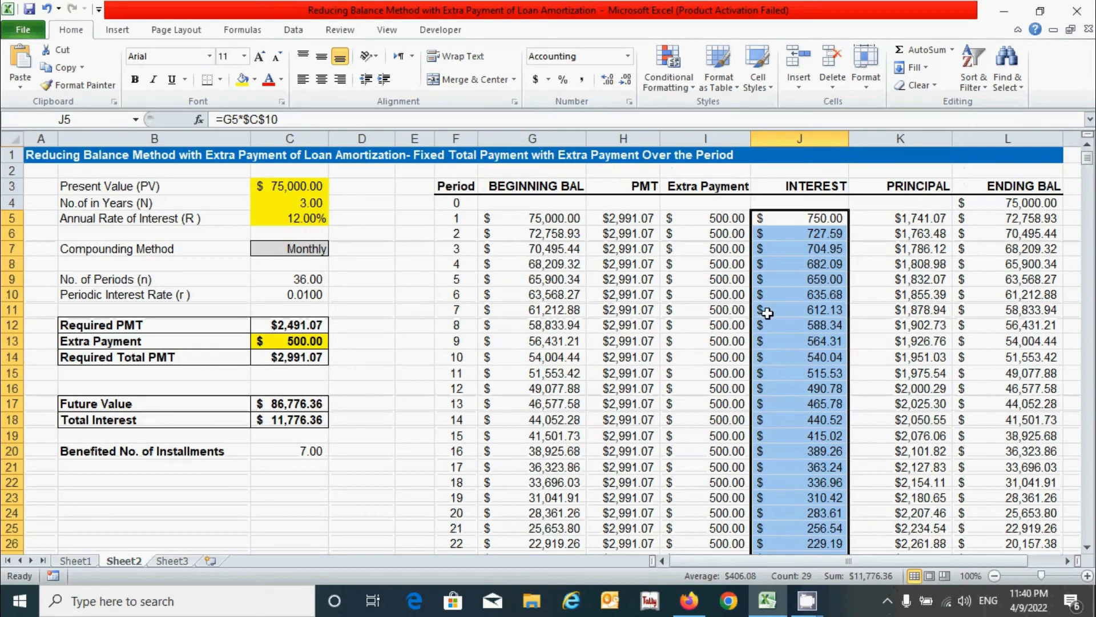
- Check the Future Value against the sum of the payments for periods 1 to 29 plus period 29's ending balance
click(317, 403)
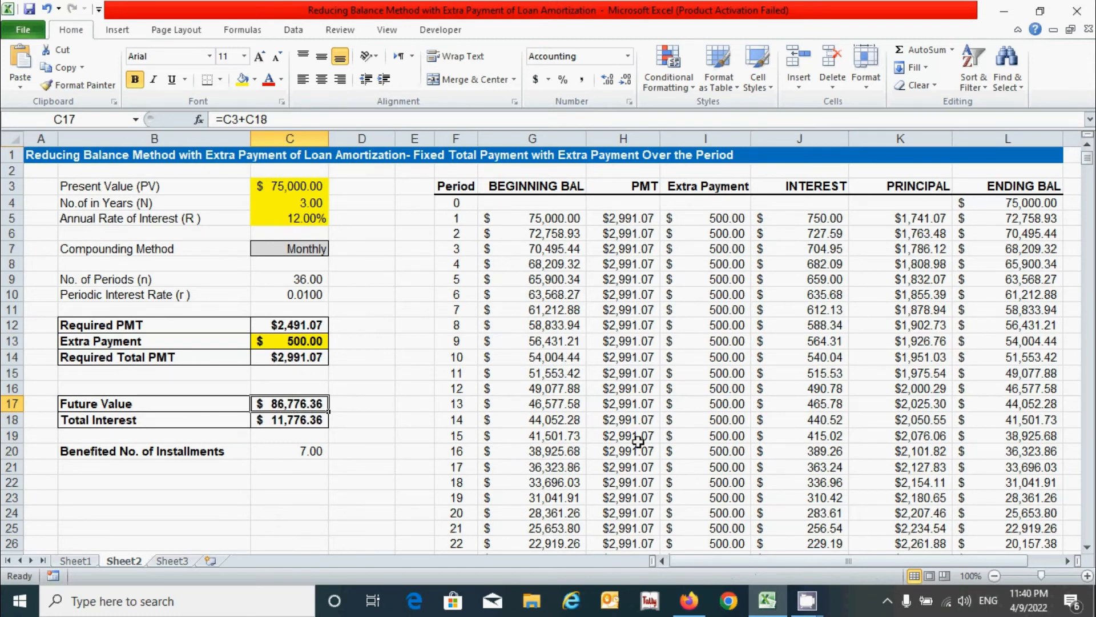
click(653, 218)
drag(644, 218, 642, 495)
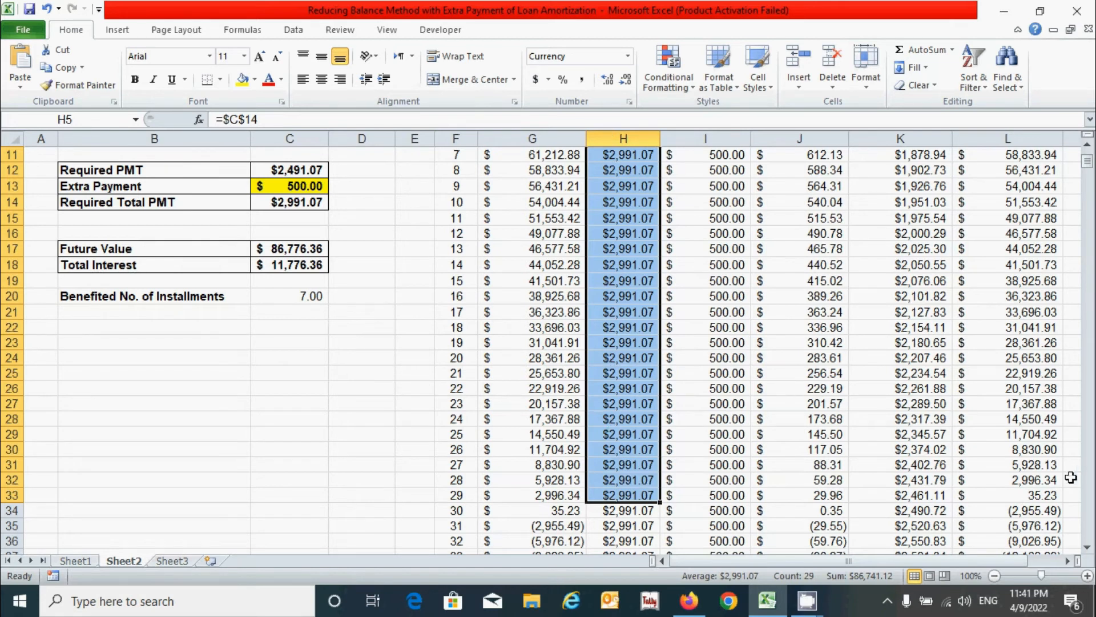
ctrl+click(1030, 496)
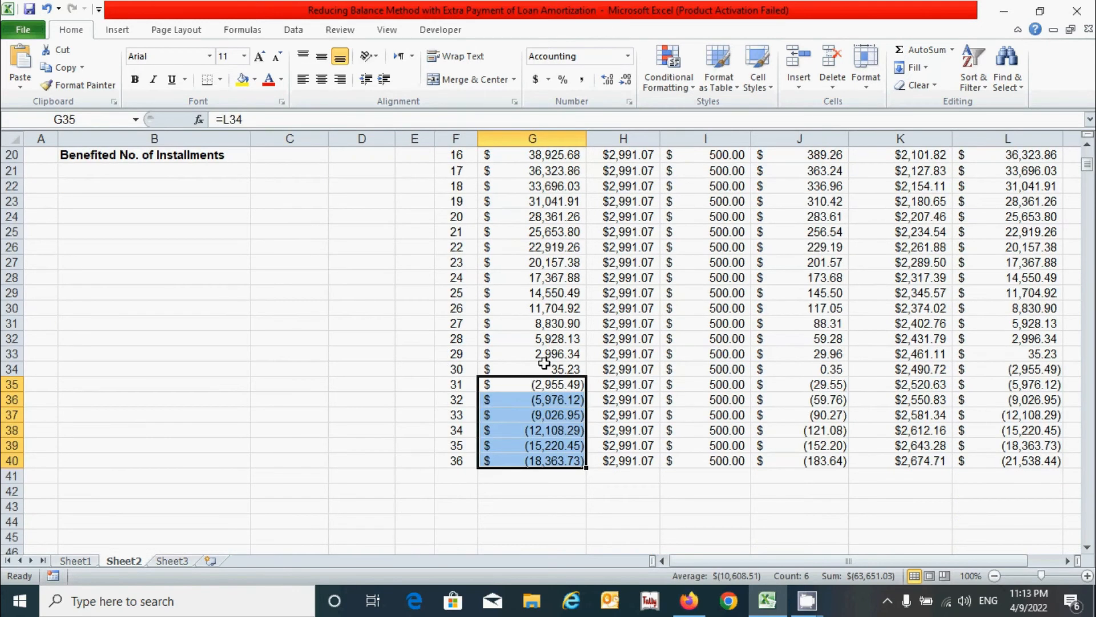
- Examine the beginning balances for periods 30 to 36 to identify the installments saved by the extra payment
drag(543, 365, 550, 456)
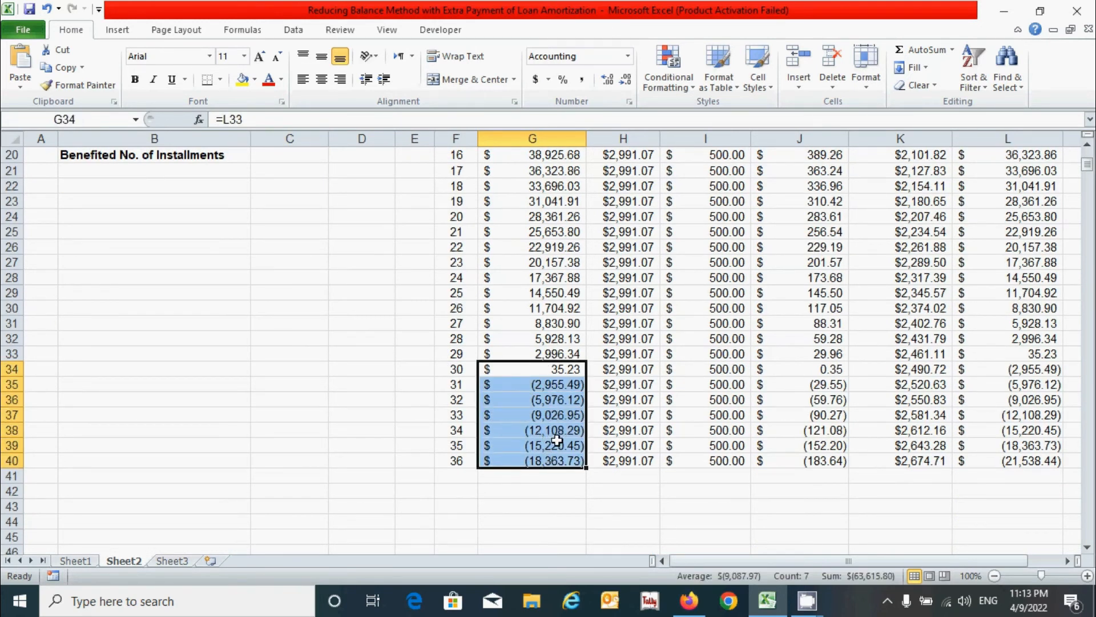
scroll(566, 441, up, 6)
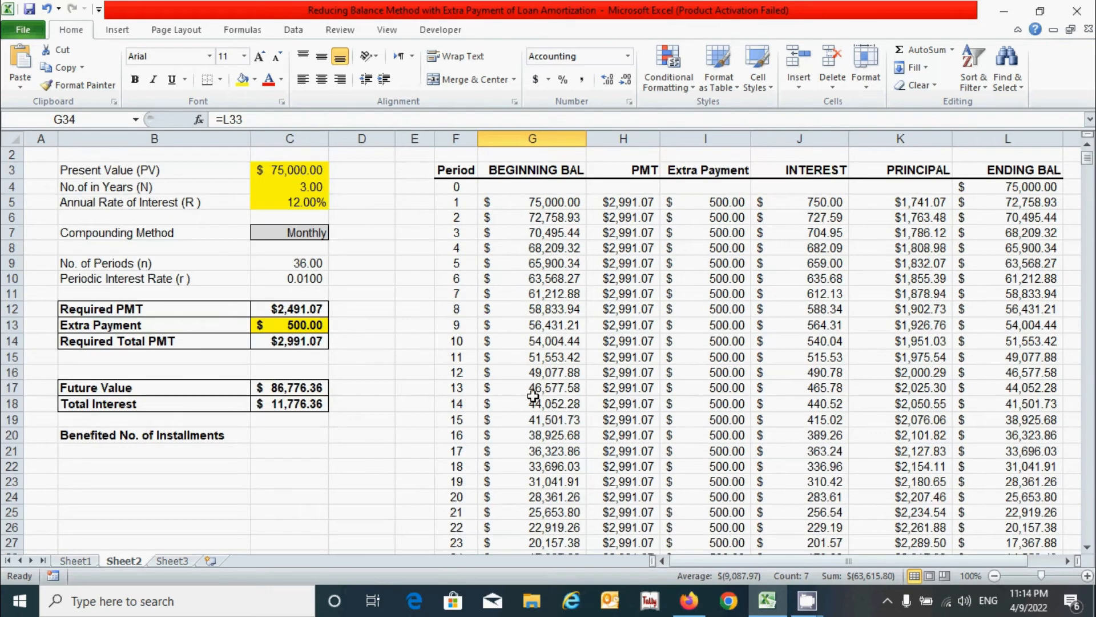
- Start the Benefited No. of Installments formula in C20 with the number of periods in C9 followed by a minus sign
click(294, 433)
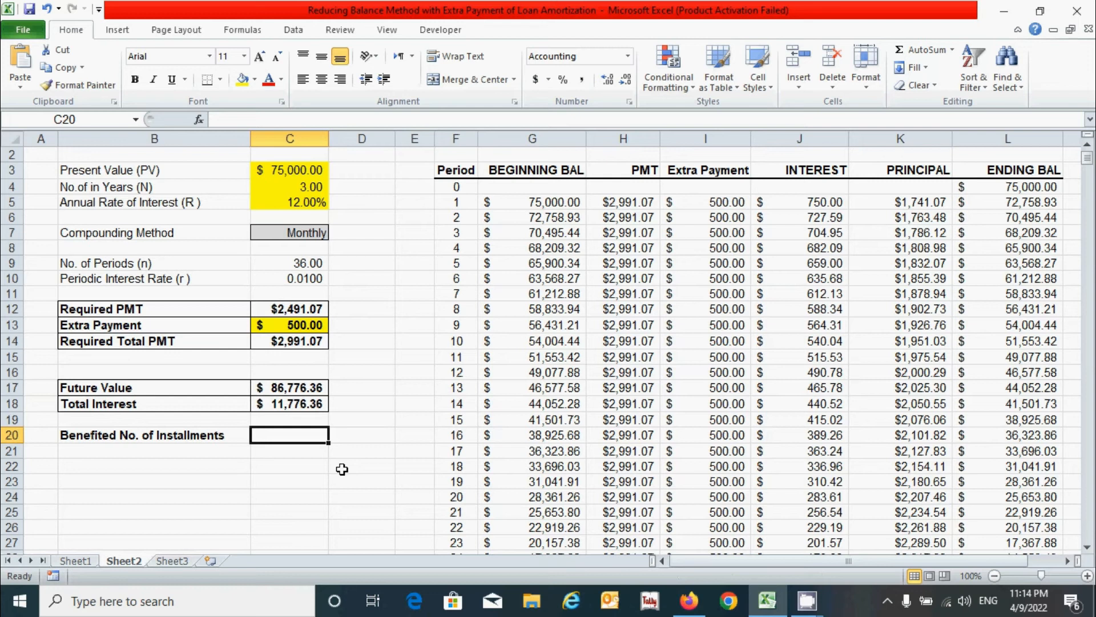
text(=)
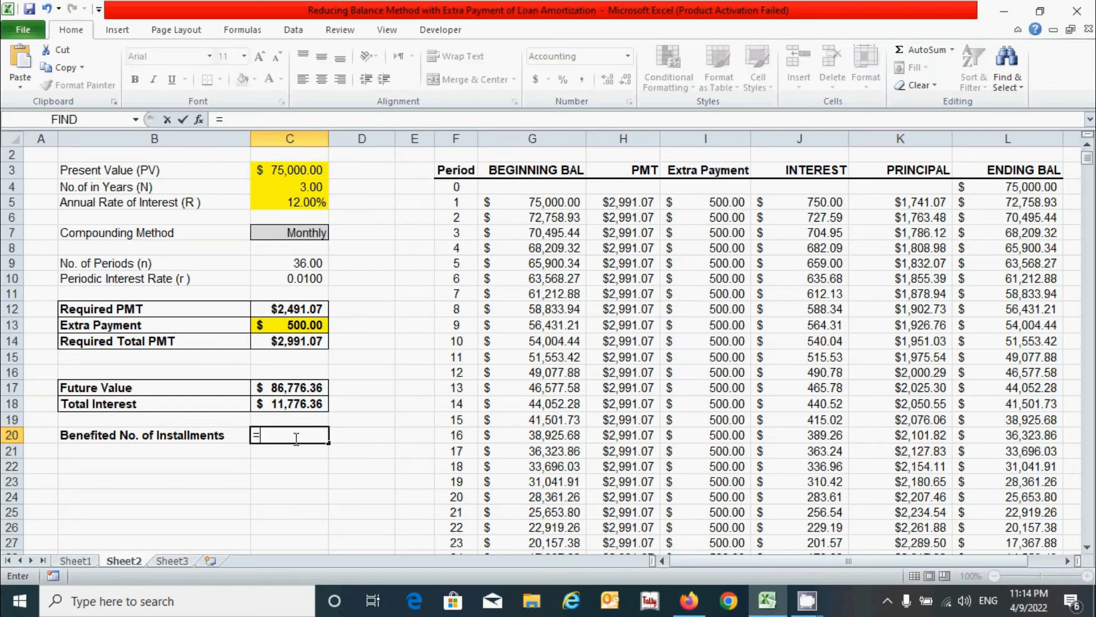
scroll(577, 293, down, 5)
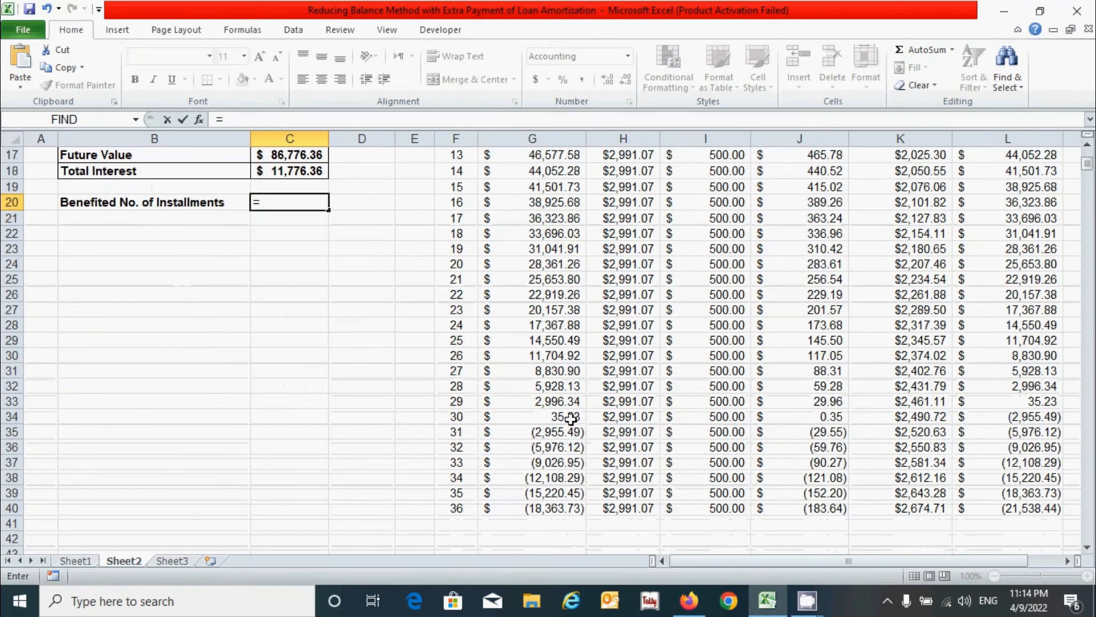
scroll(578, 359, up, 5)
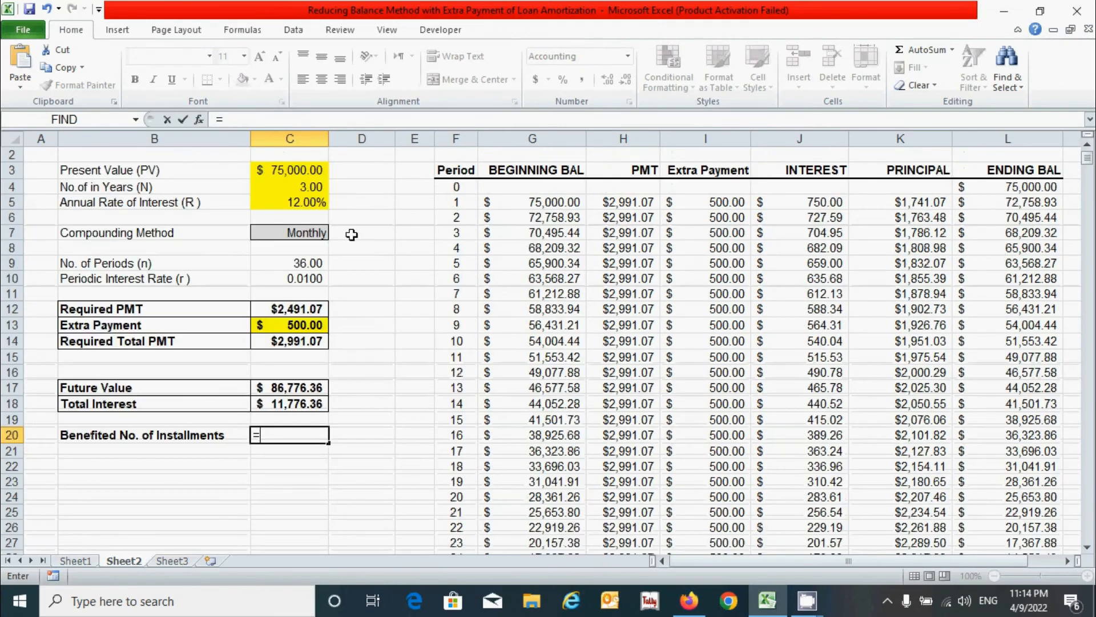
scroll(567, 403, down, 3)
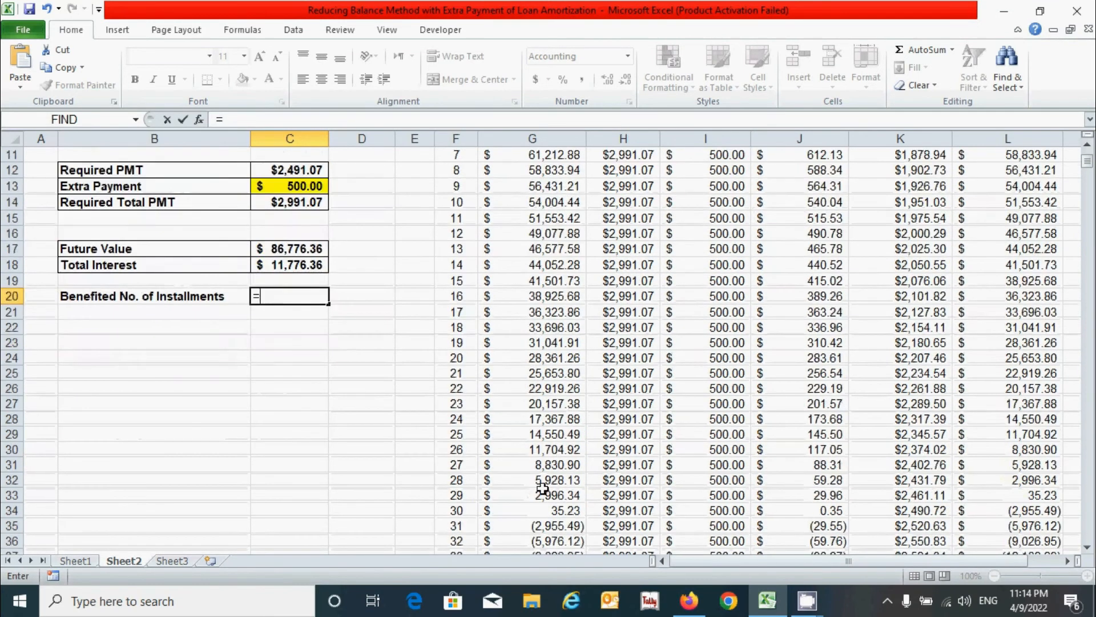
scroll(530, 510, down, 1)
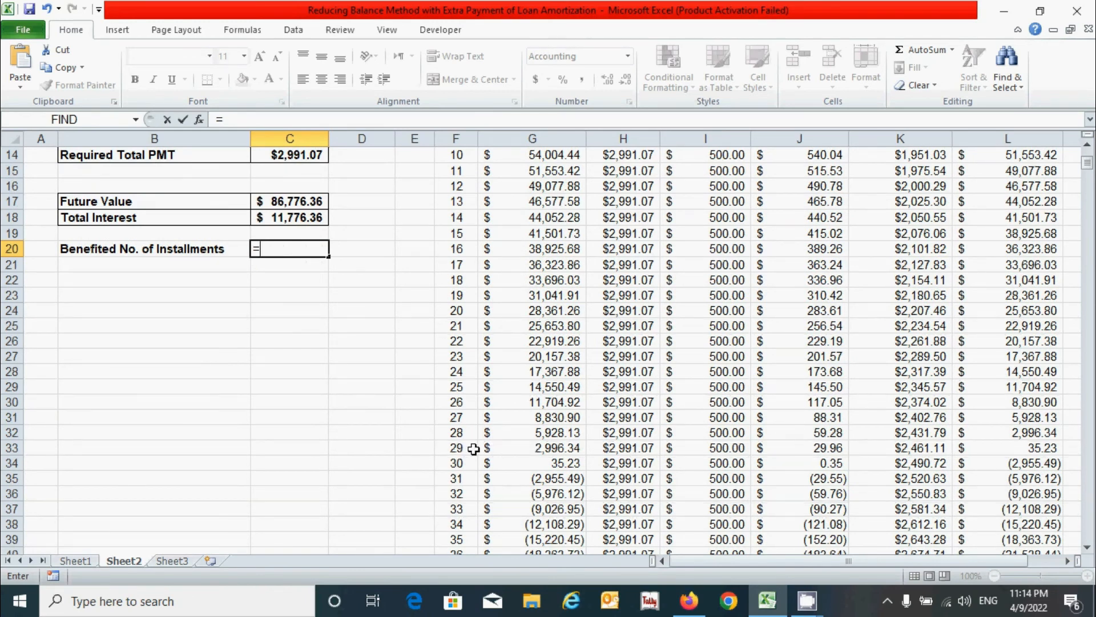
scroll(475, 447, down, 1)
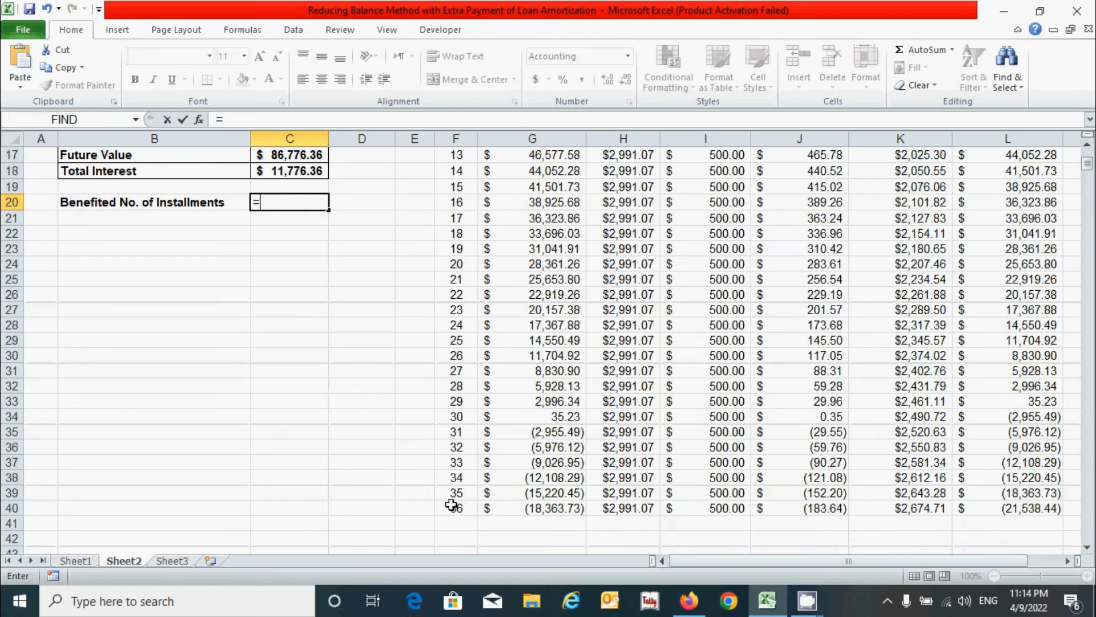
scroll(593, 477, up, 5)
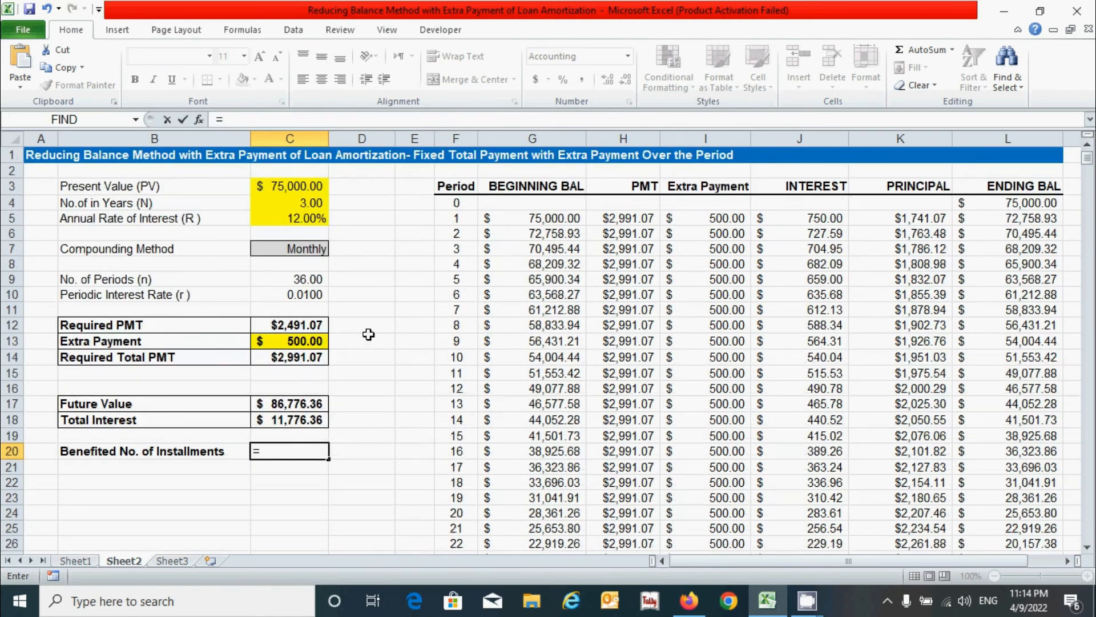
click(285, 281)
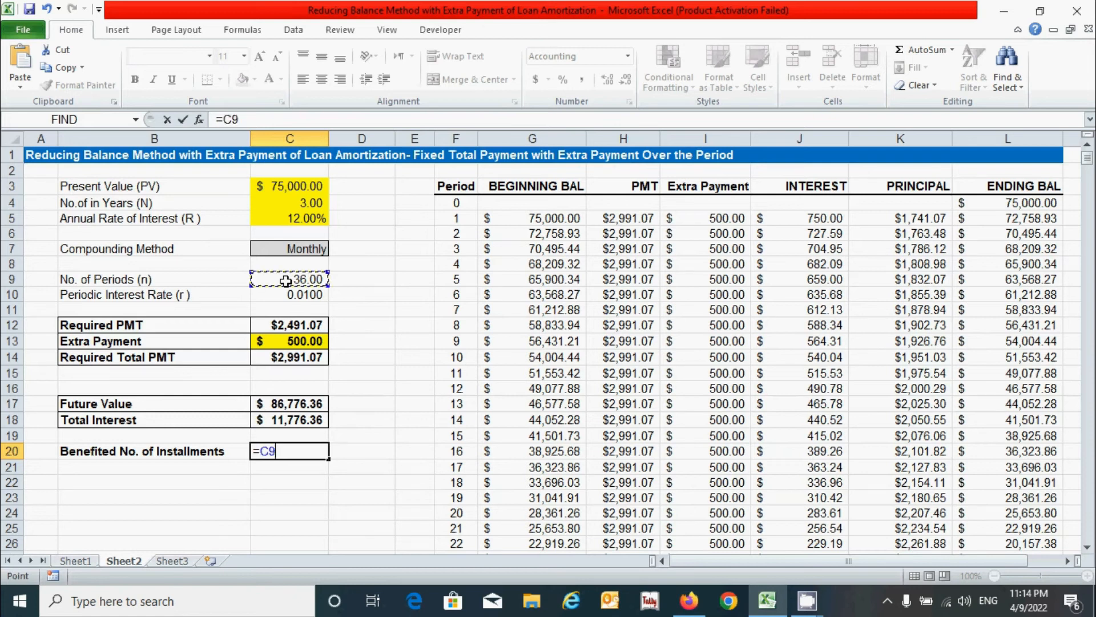
text(-)
- Add the COUNTIF function to the Benefited No. of Installments formula as the amount subtracted from C9
scroll(476, 393, down, 5)
scroll(491, 391, up, 4)
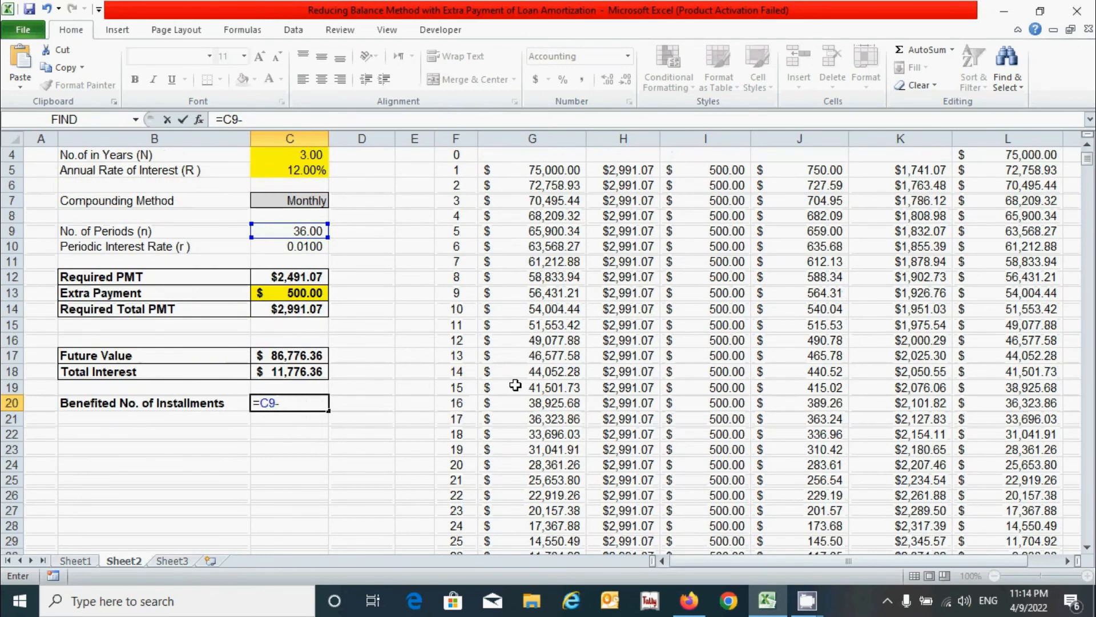
text(coun)
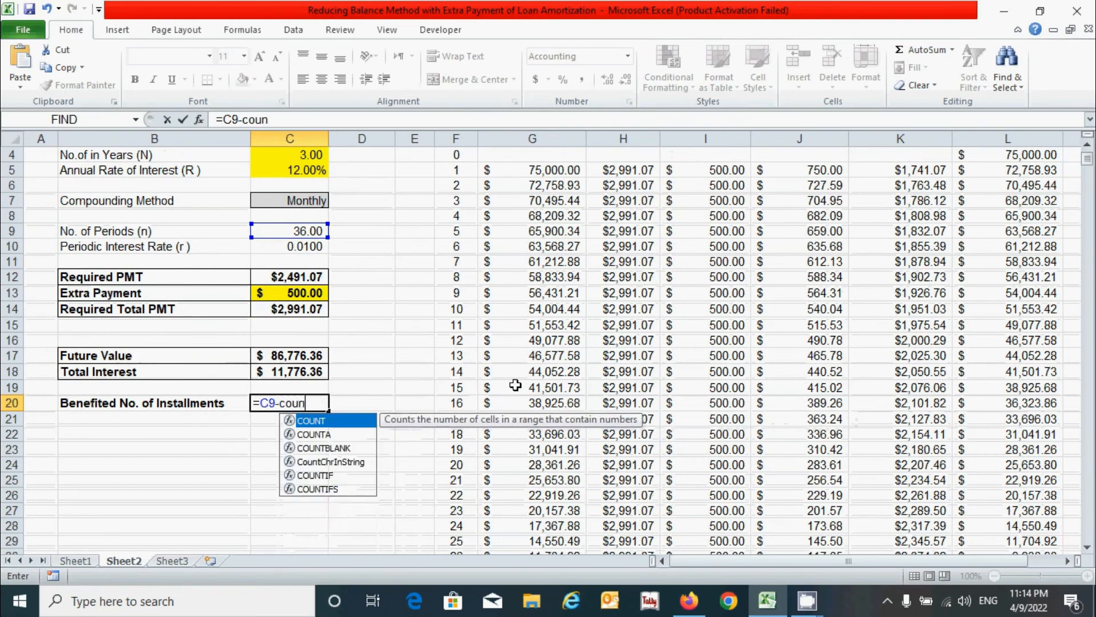
text(ti)
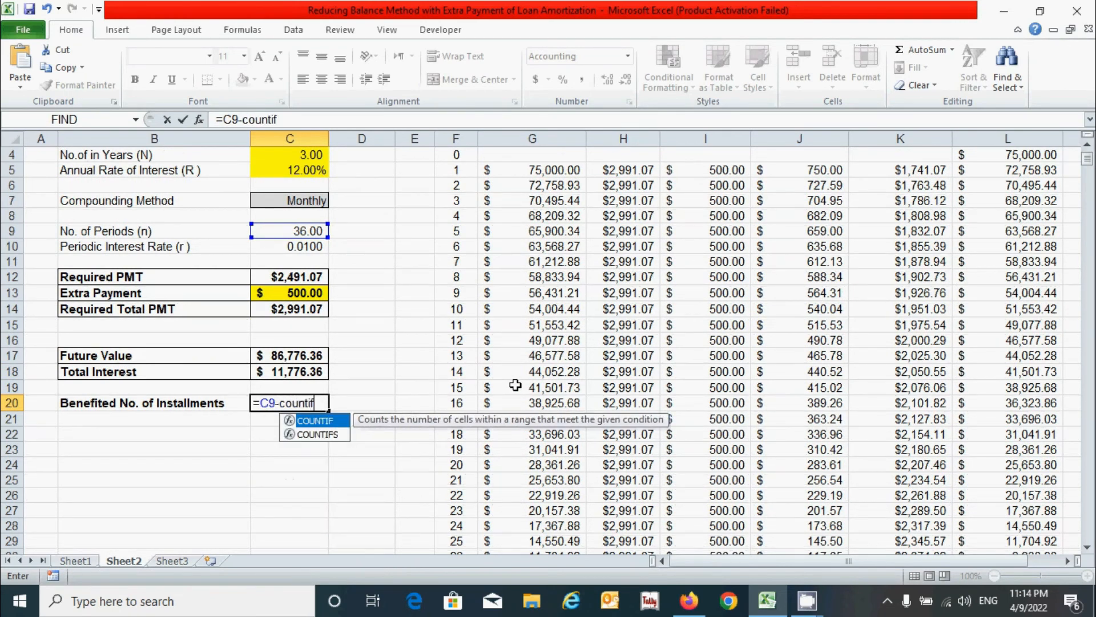
text(f)
key(Tab)
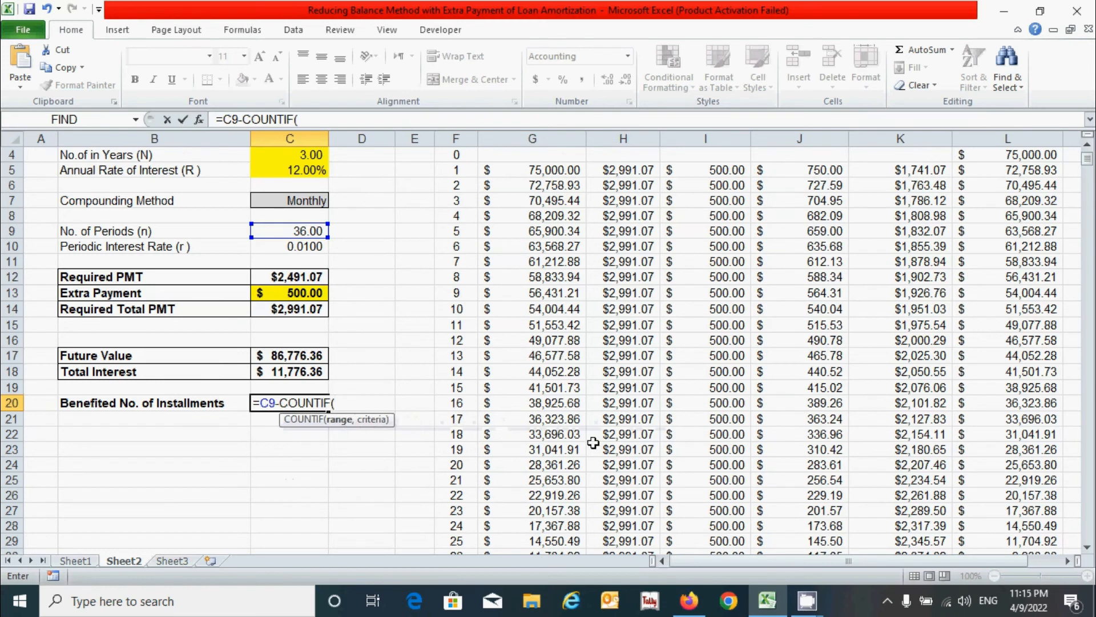
- Set the COUNTIF range to the ending balance column as the absolute reference $L$5:$L$1099
scroll(593, 442, up, 1)
click(1009, 219)
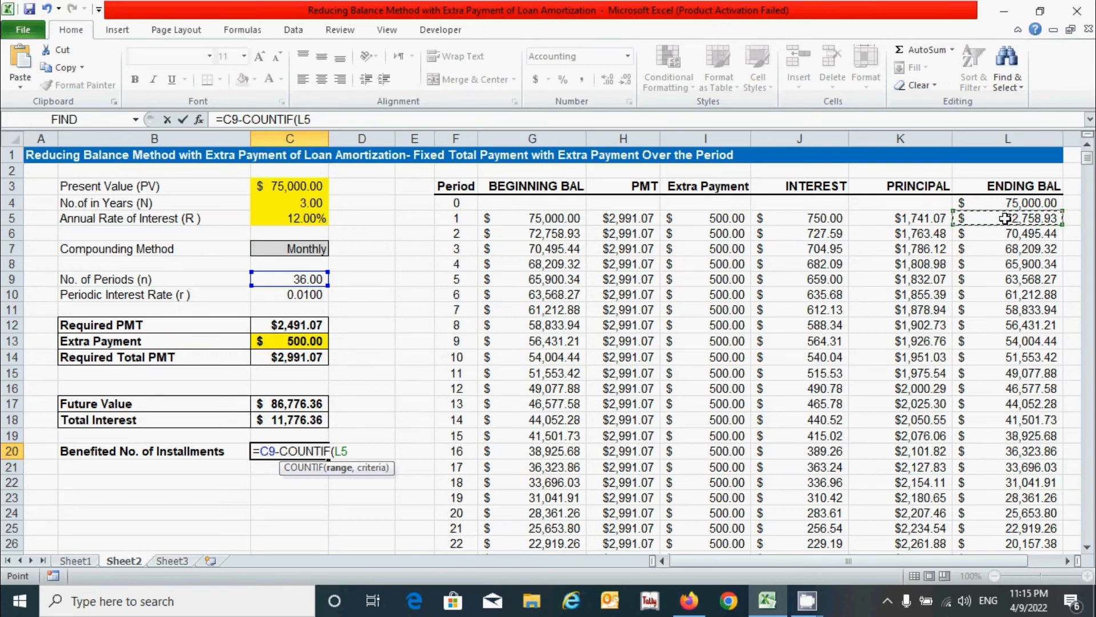
key(ctrl+shift+Down)
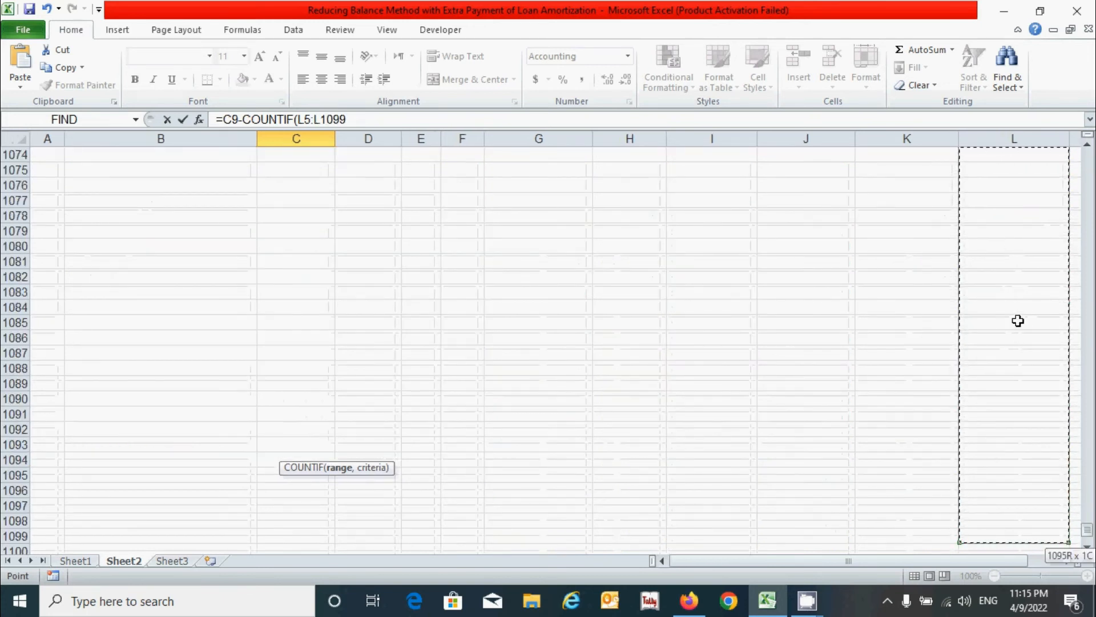
scroll(1020, 297, up, 3)
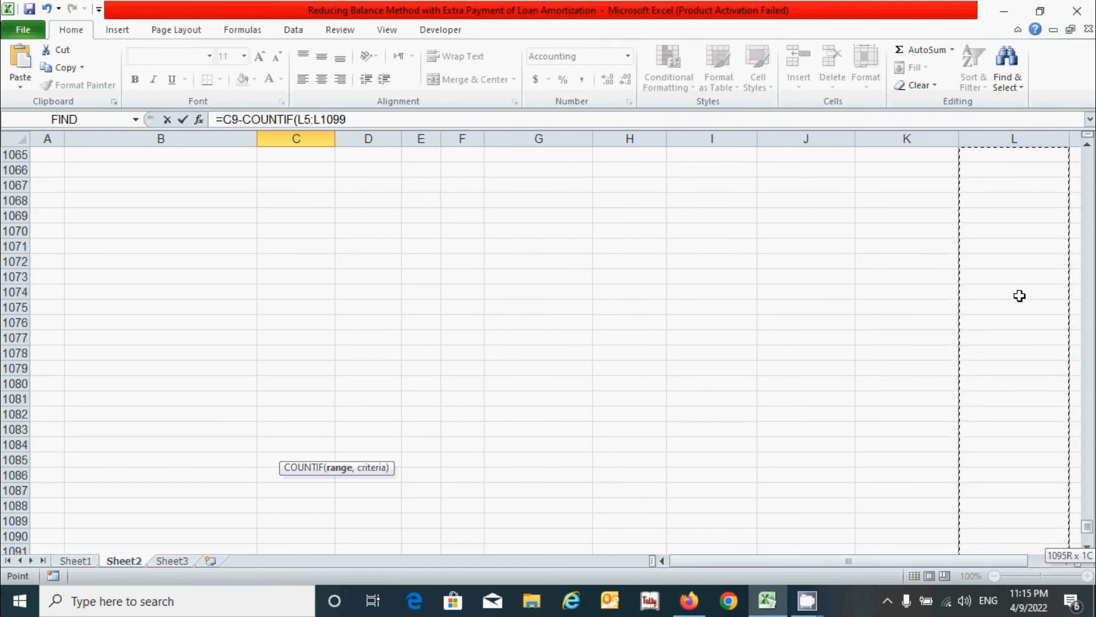
key(F4)
text(,)
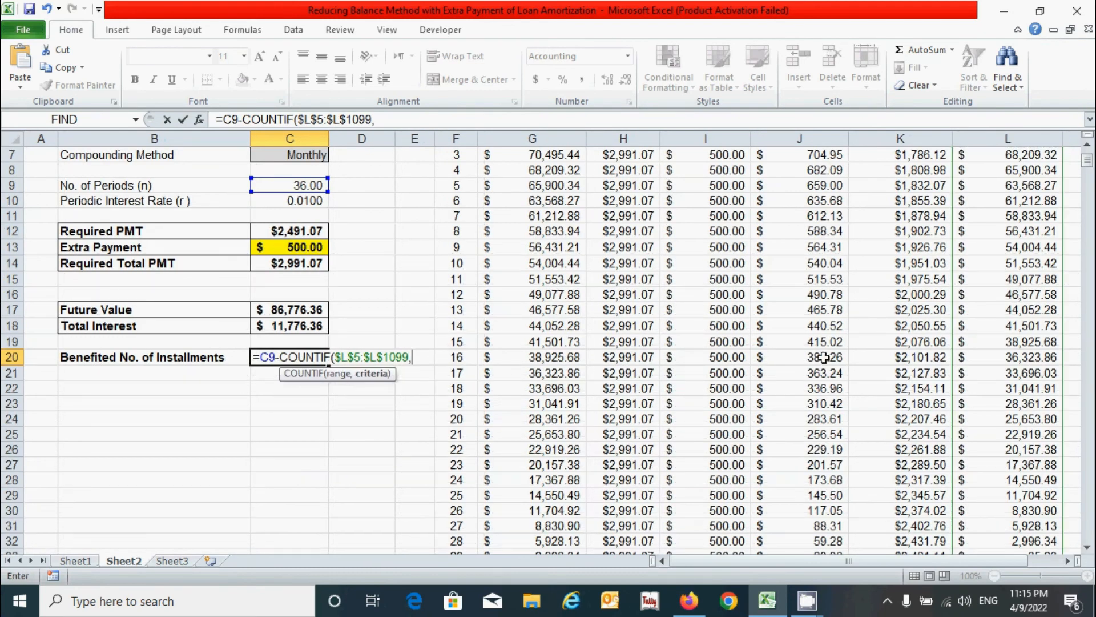
- Set the COUNTIF criteria to ">="&0 and complete the Benefited No. of Installments formula
scroll(1026, 372, up, 2)
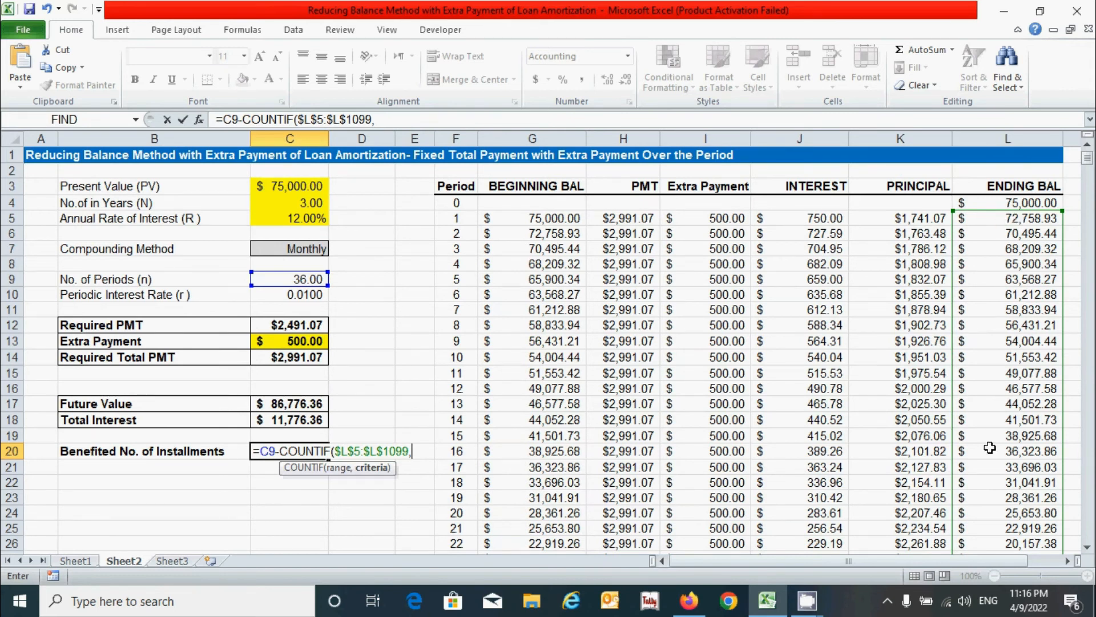
scroll(1000, 417, down, 2)
scroll(1000, 416, down, 1)
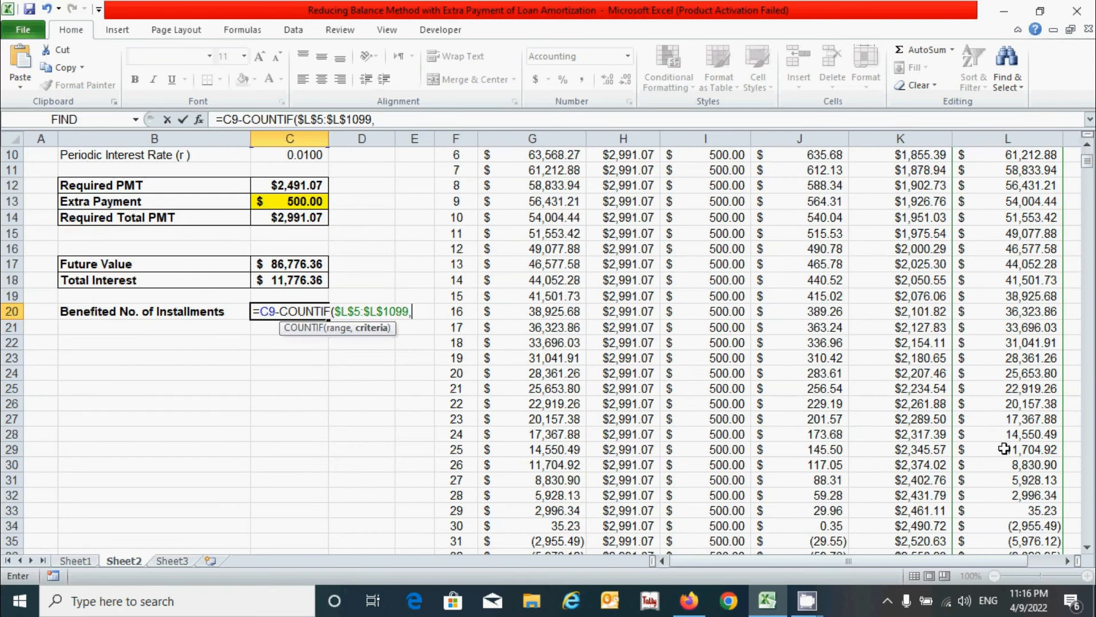
scroll(1004, 448, up, 3)
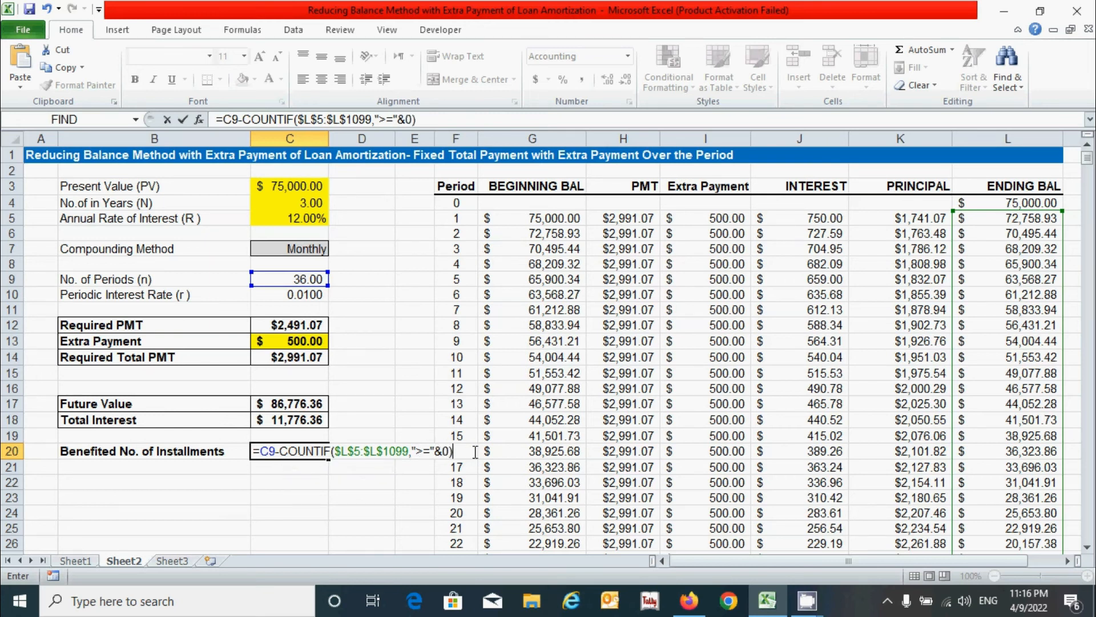
key(Return)
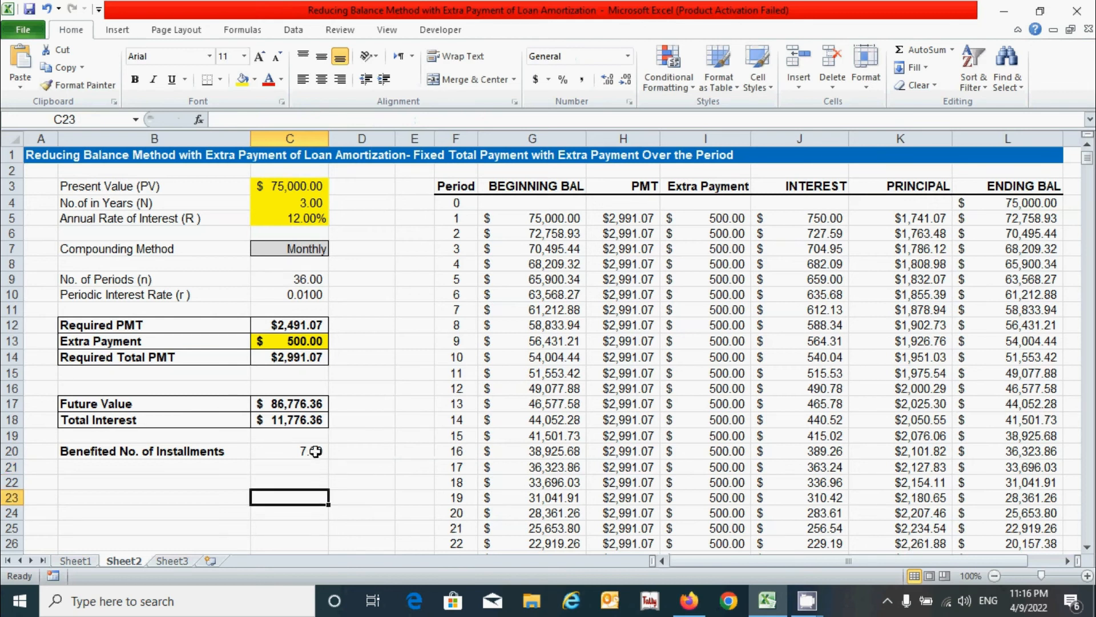
- Check the Benefited No. of Installments result against periods 30 to 36 and the row of period 29
click(314, 451)
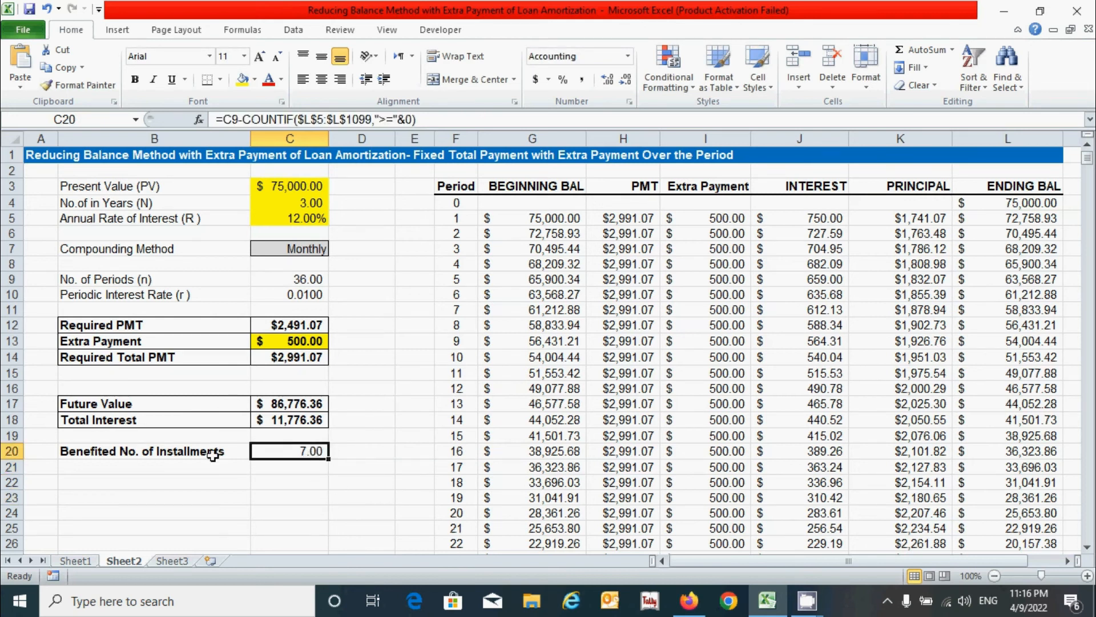
scroll(439, 442, down, 7)
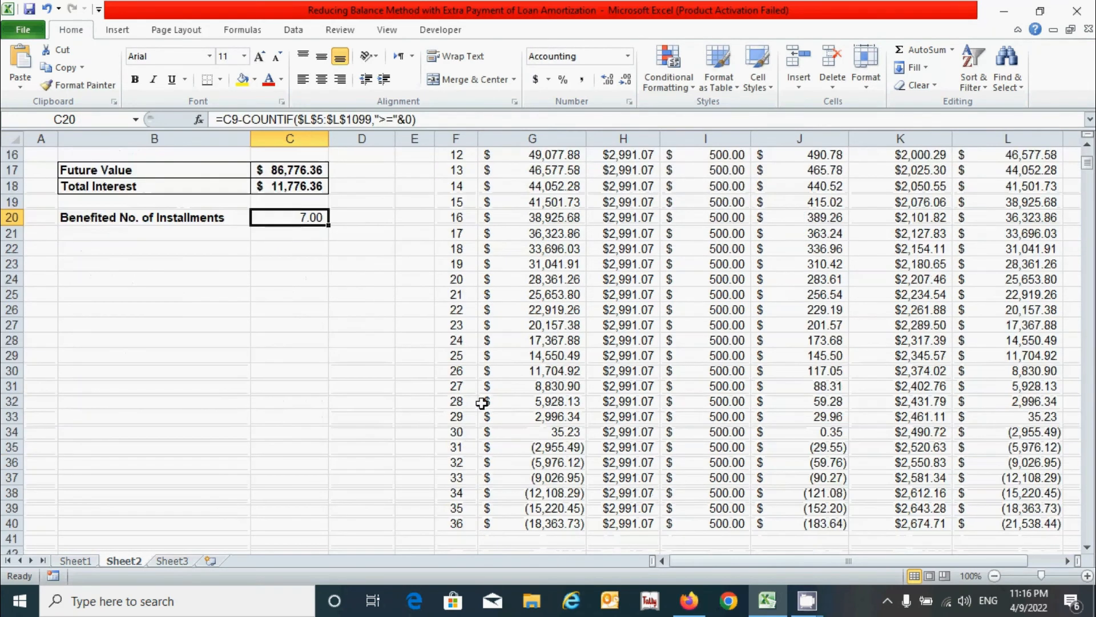
drag(557, 338, 560, 431)
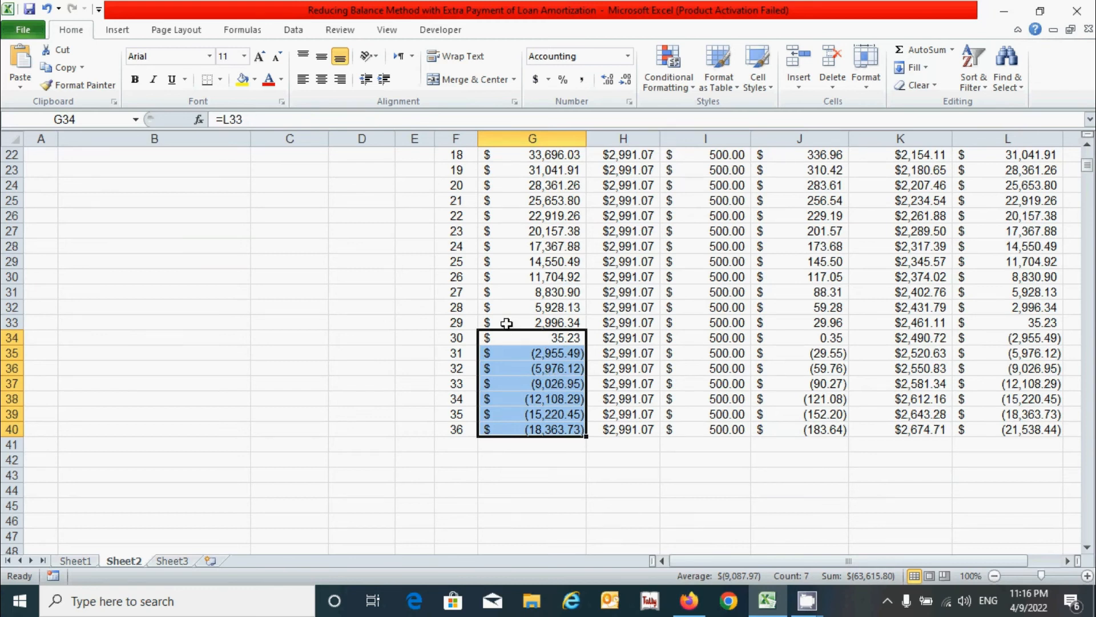
drag(462, 323, 999, 322)
scroll(856, 425, up, 7)
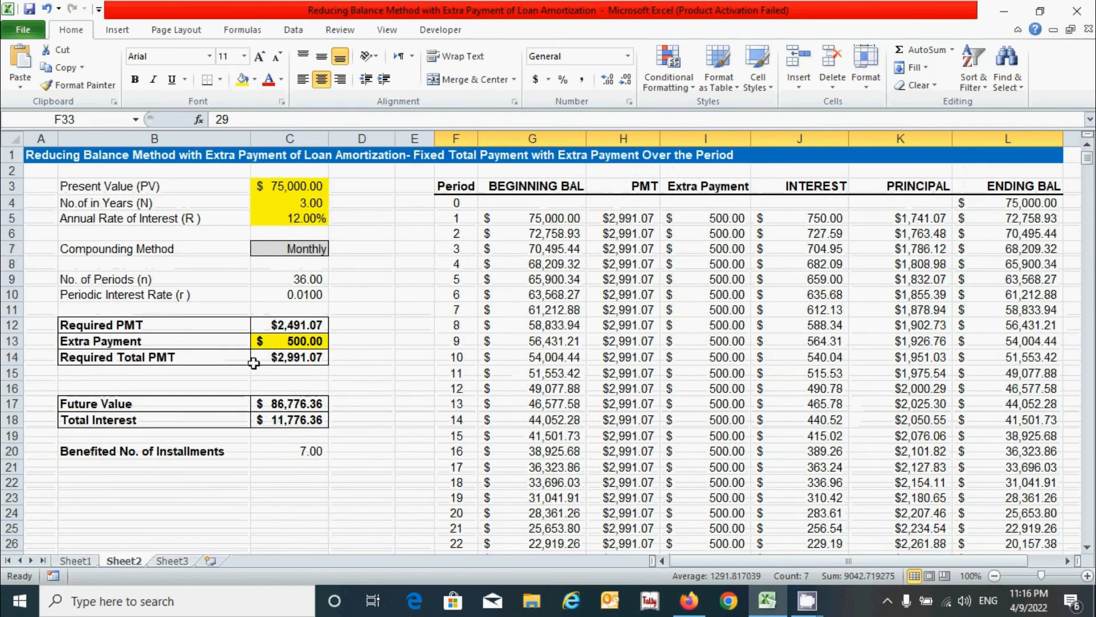
- Clear the Extra Payment amount in C13 and check period 36's ending balance and the summary results
click(310, 341)
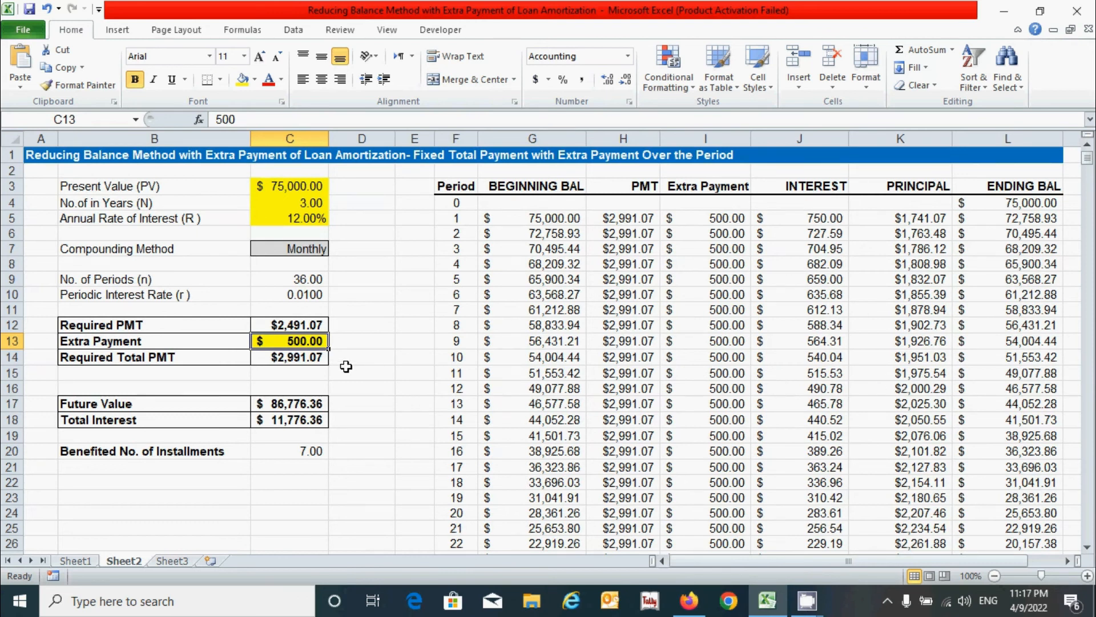
key(BackSpace)
click(362, 387)
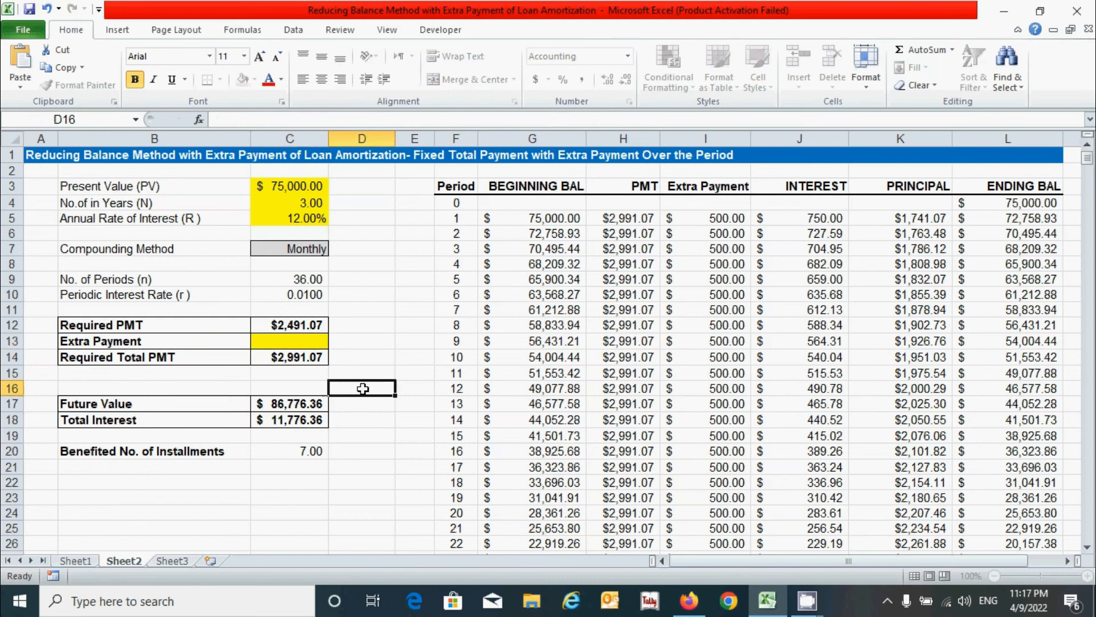
scroll(577, 421, down, 6)
click(1022, 476)
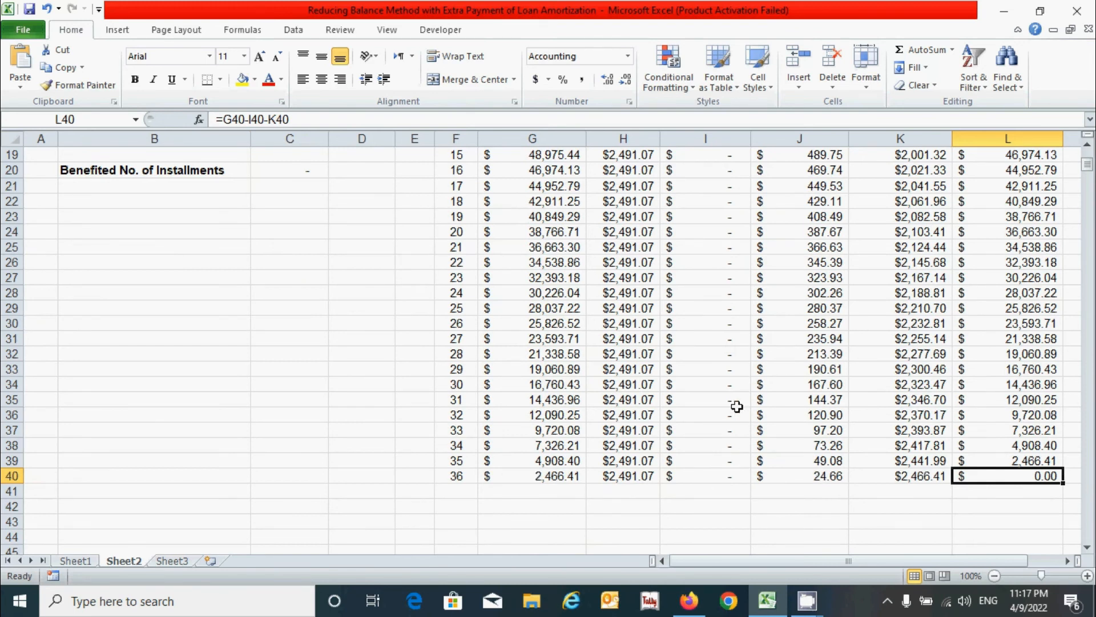
scroll(571, 409, up, 6)
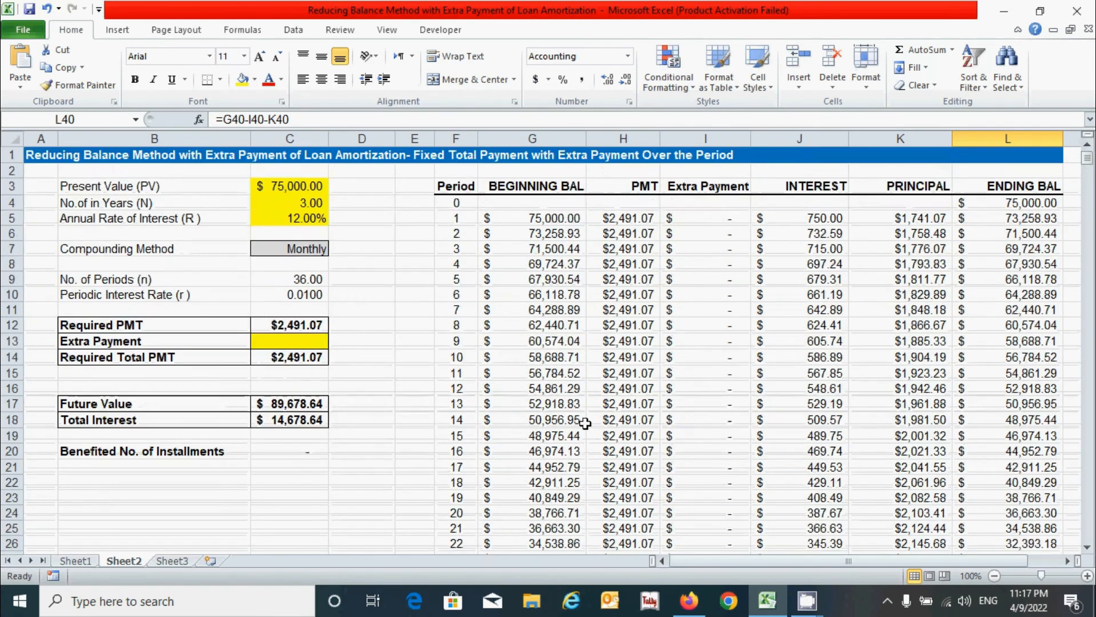
- Set the Extra Payment in C13 to 500
click(295, 339)
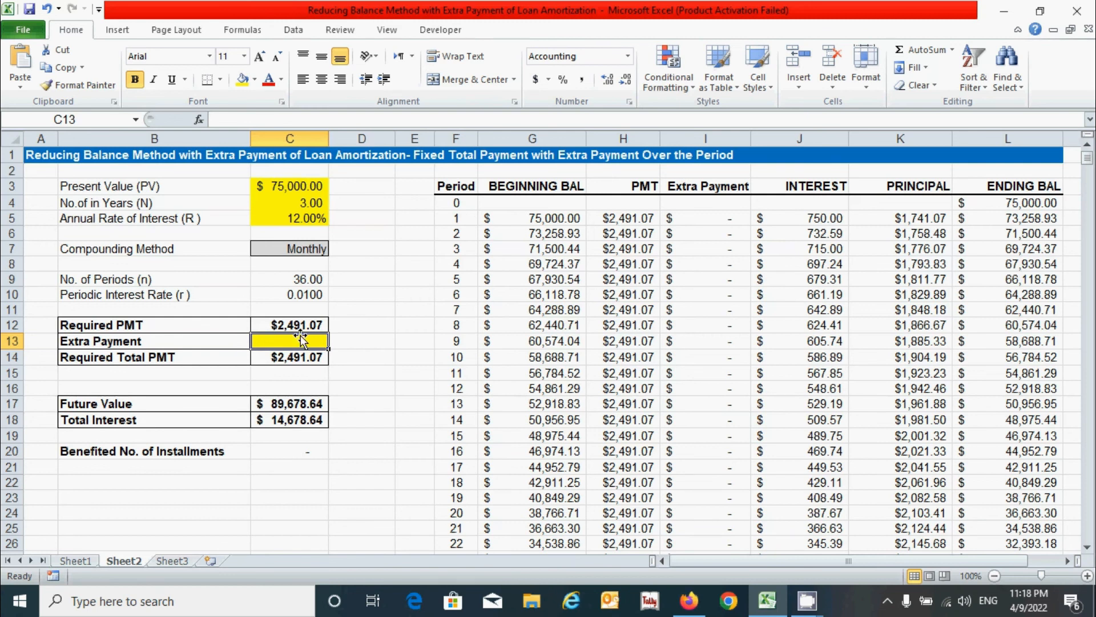
text(500)
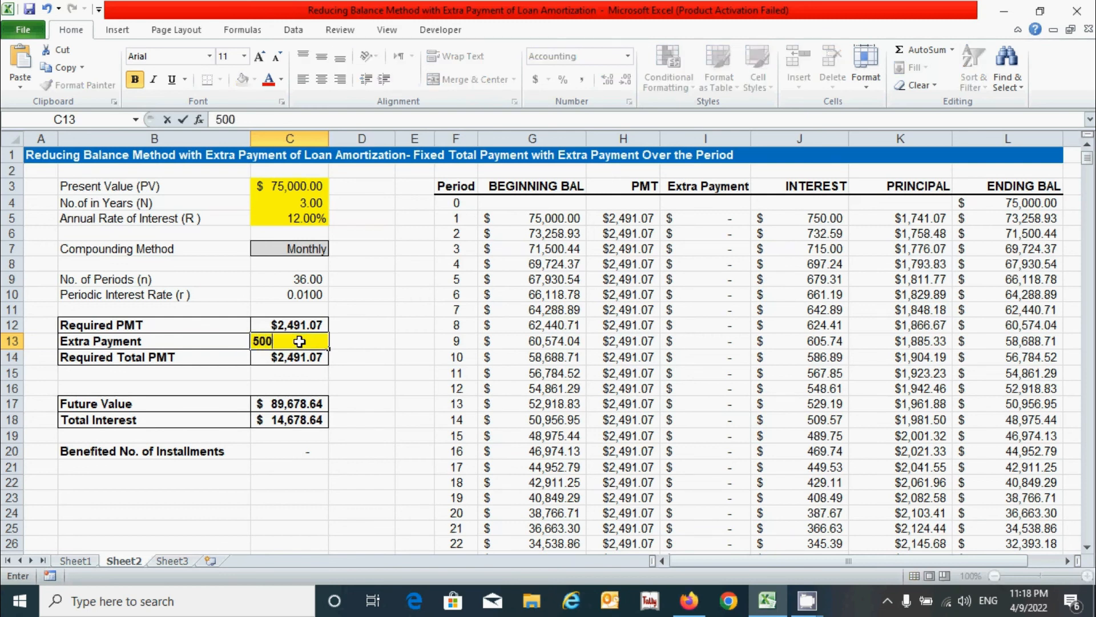
key(Return)
click(389, 466)
click(424, 364)
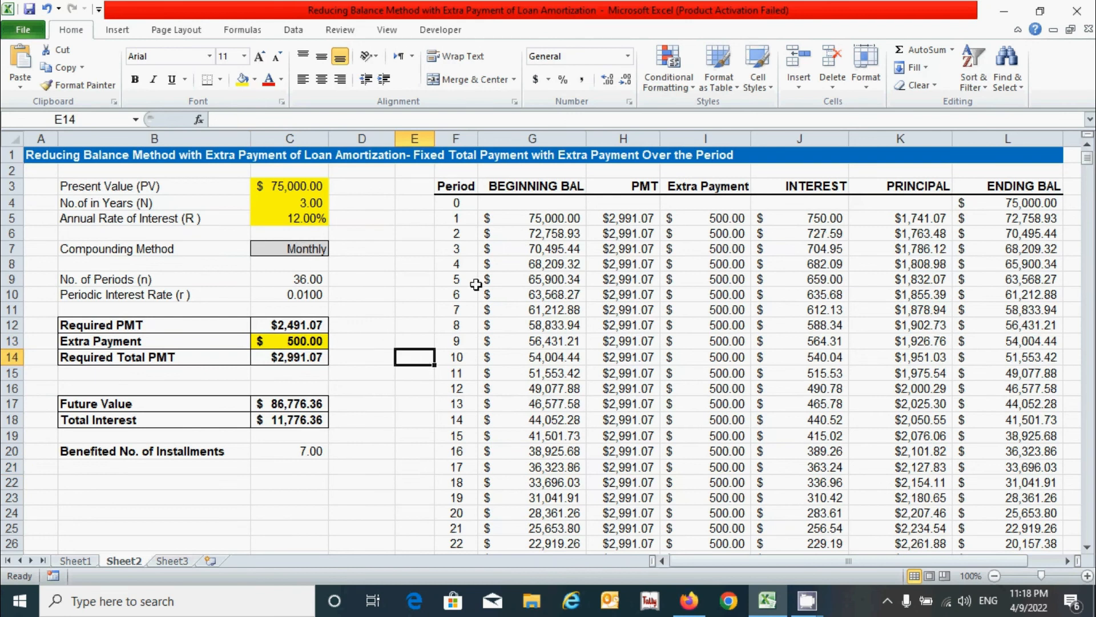
- Set the Compounding Method in C7 to Annually and check the ending balance of period 3
click(307, 245)
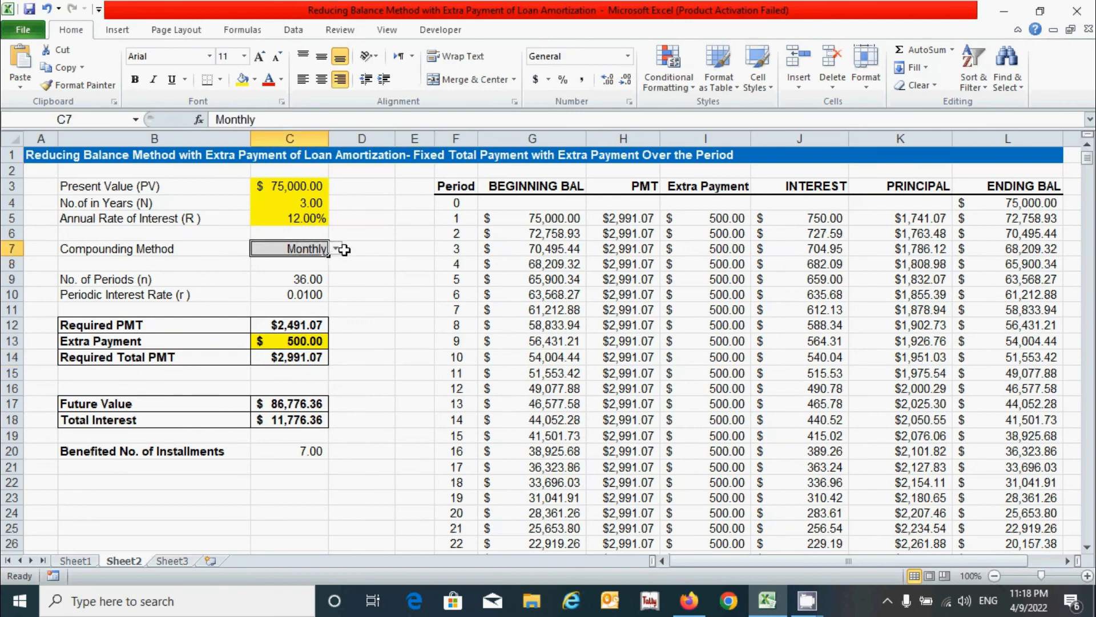
click(337, 249)
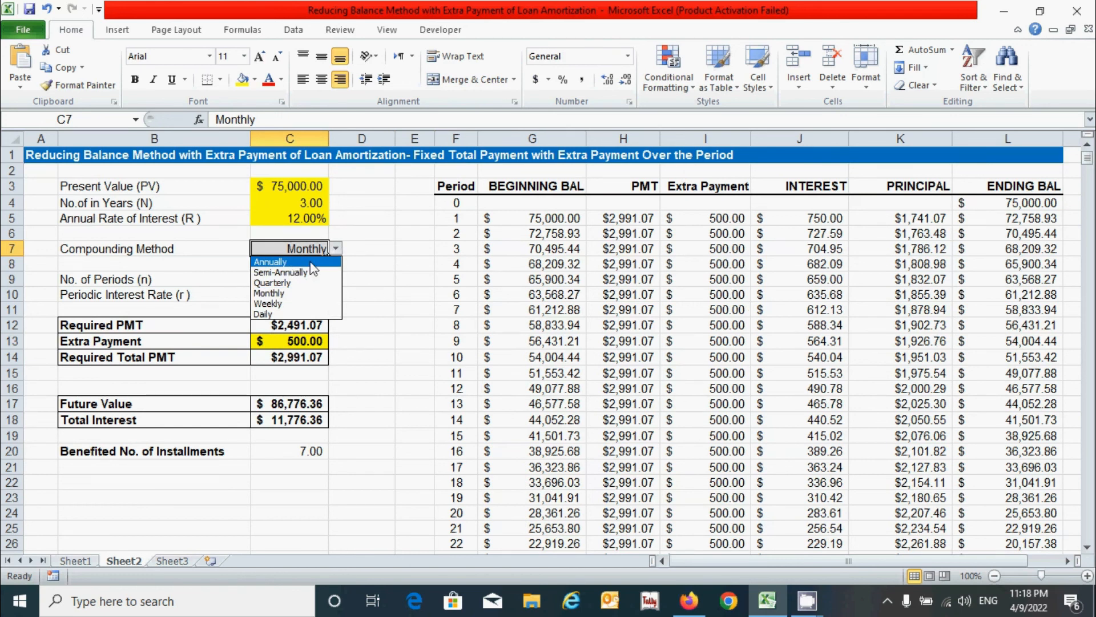
click(311, 262)
click(1021, 254)
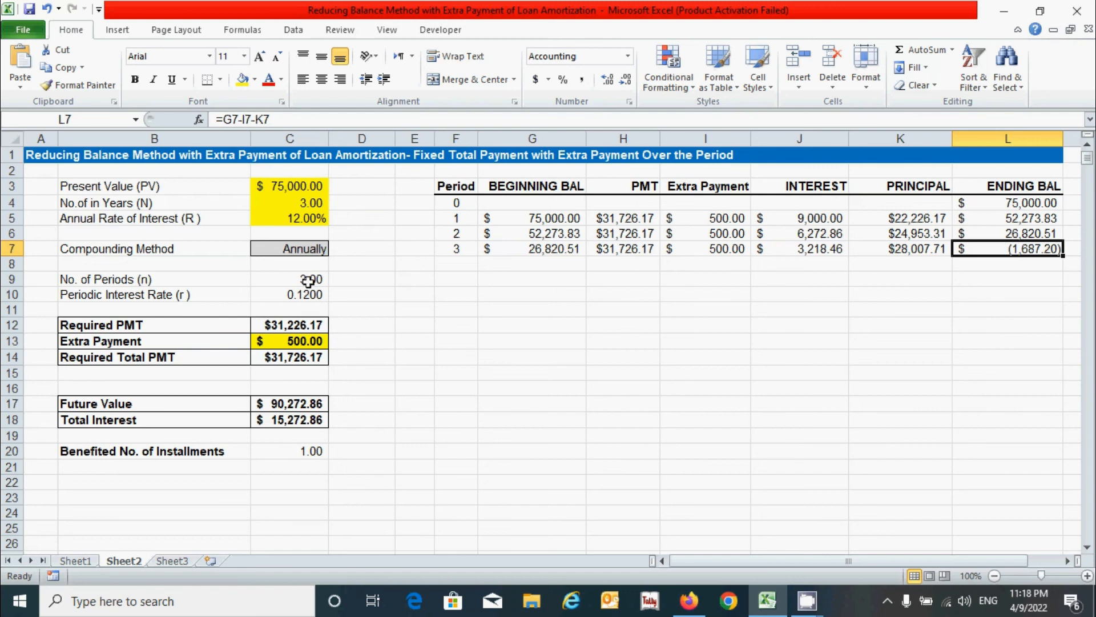
- Change the Compounding Method in C7 to Semi-Annually to test the schedule and summary results
click(308, 251)
click(337, 249)
click(309, 273)
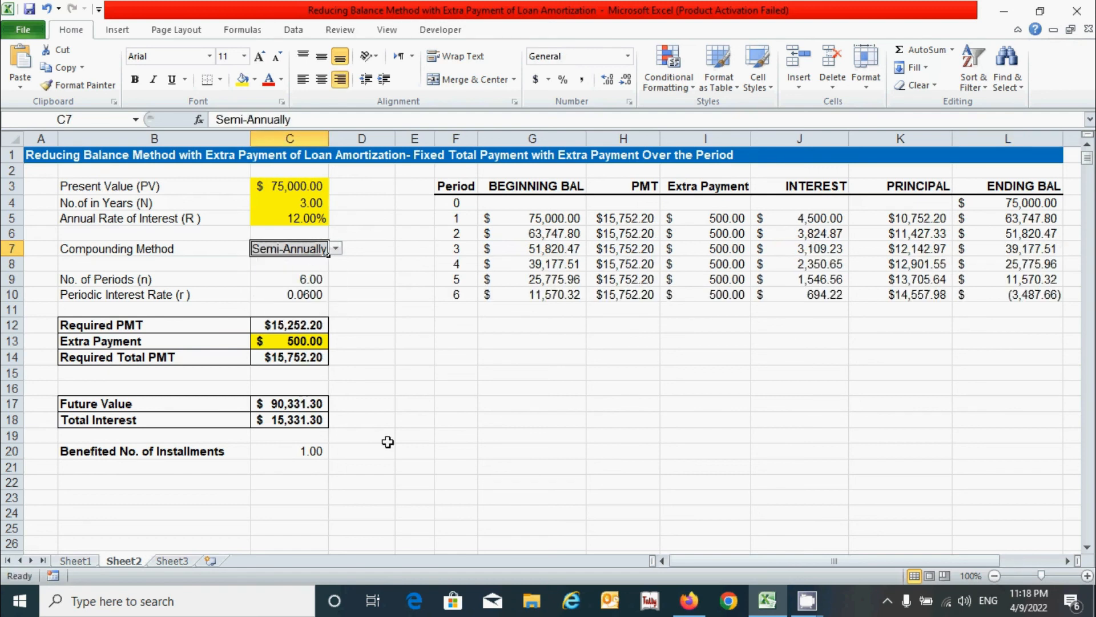
- Test the Quarterly compounding method in C7, and switch it back to Monthly
click(336, 248)
click(297, 279)
click(337, 249)
click(297, 287)
- Set the Compounding Method in C7 to Weekly and check where the ending balances in the schedule turn negative
click(335, 250)
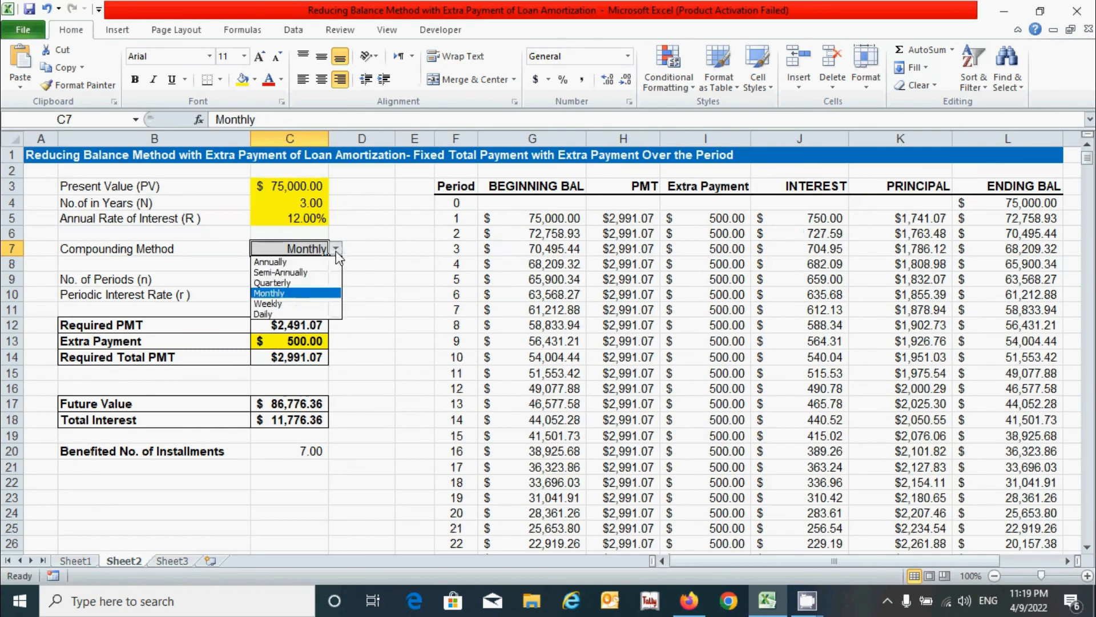
click(297, 298)
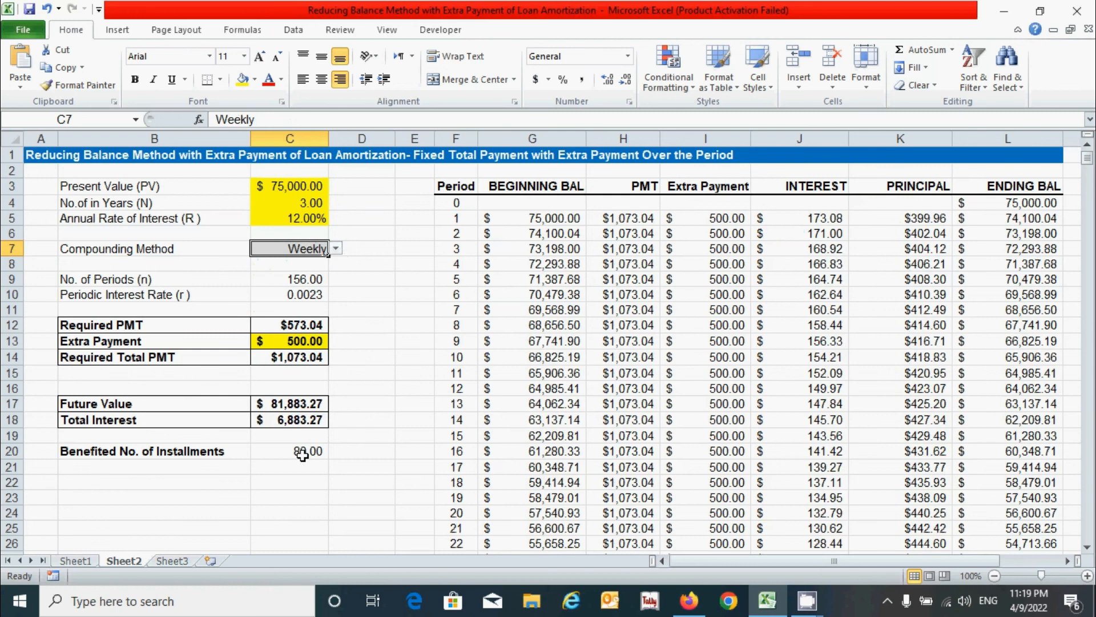
scroll(888, 410, down, 20)
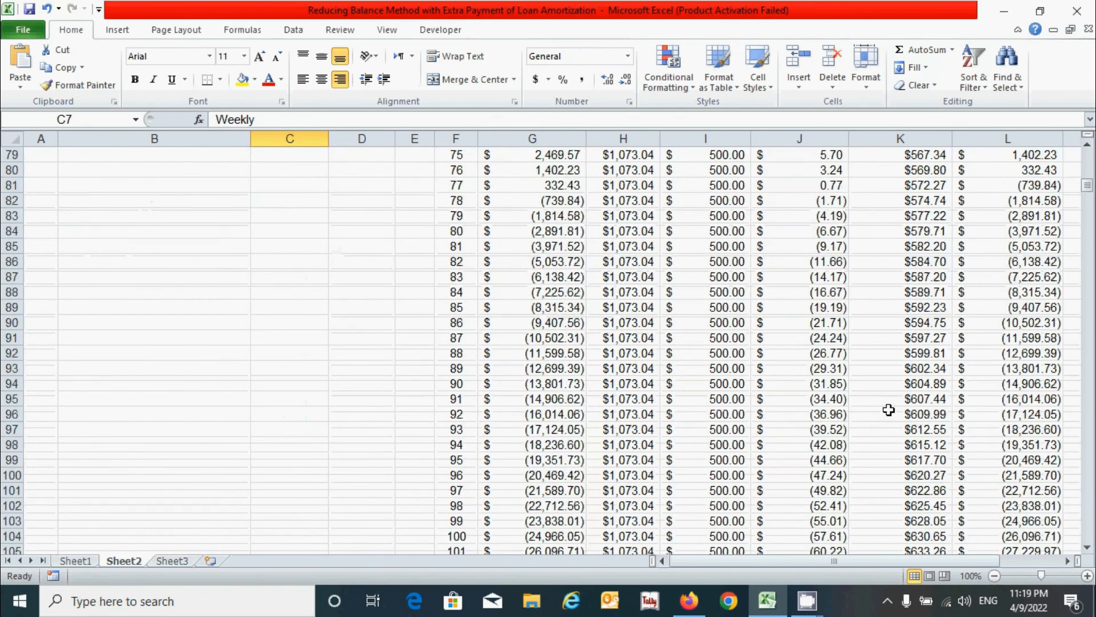
scroll(908, 451, up, 20)
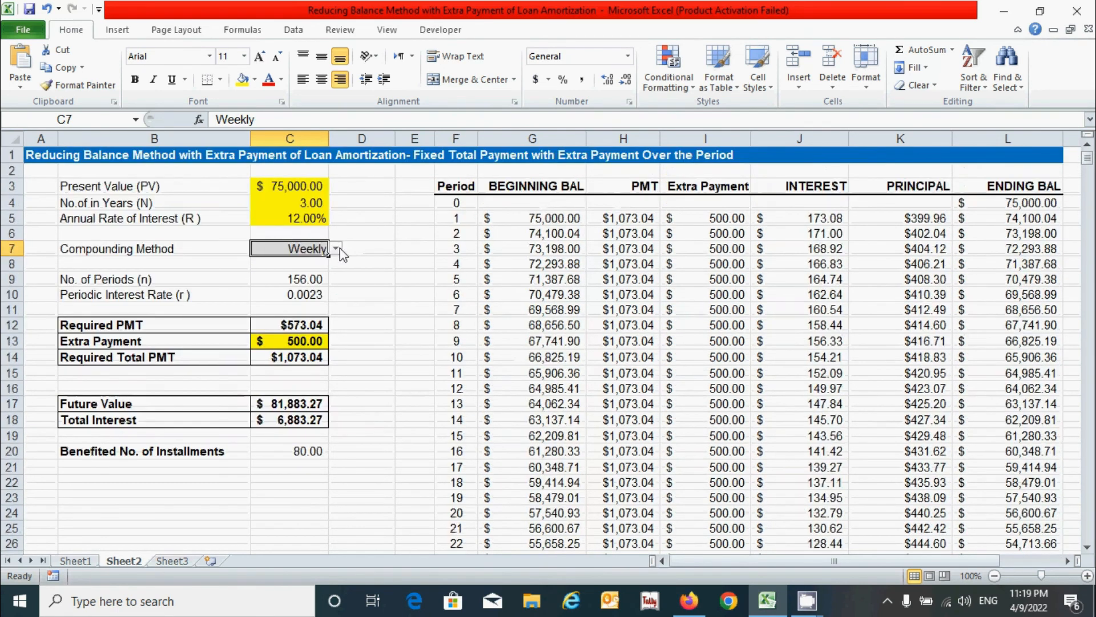
- Set the Compounding Method in C7 to Daily and check the schedule and the Benefited No. of Installments in C20
click(336, 248)
click(302, 310)
scroll(989, 410, down, 7)
scroll(989, 411, up, 7)
scroll(990, 411, down, 7)
mouse_move(1087, 165)
mouse_down()
mouse_move(1087, 542)
mouse_move(1088, 157)
mouse_up()
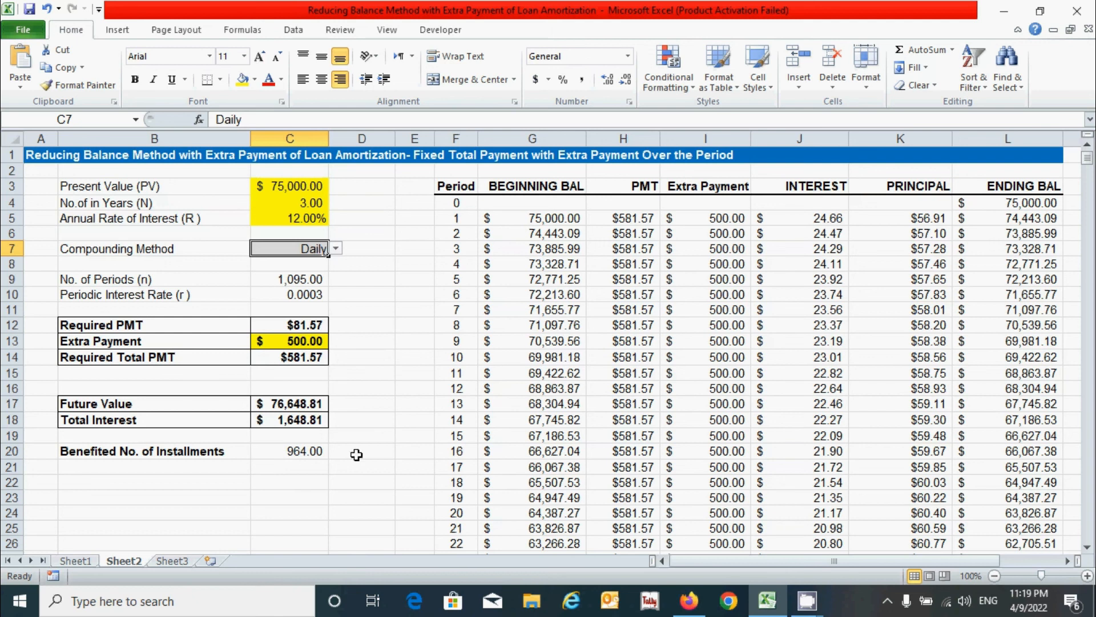
click(311, 452)
- Return the Compounding Method in C7 to Monthly
click(319, 249)
click(336, 249)
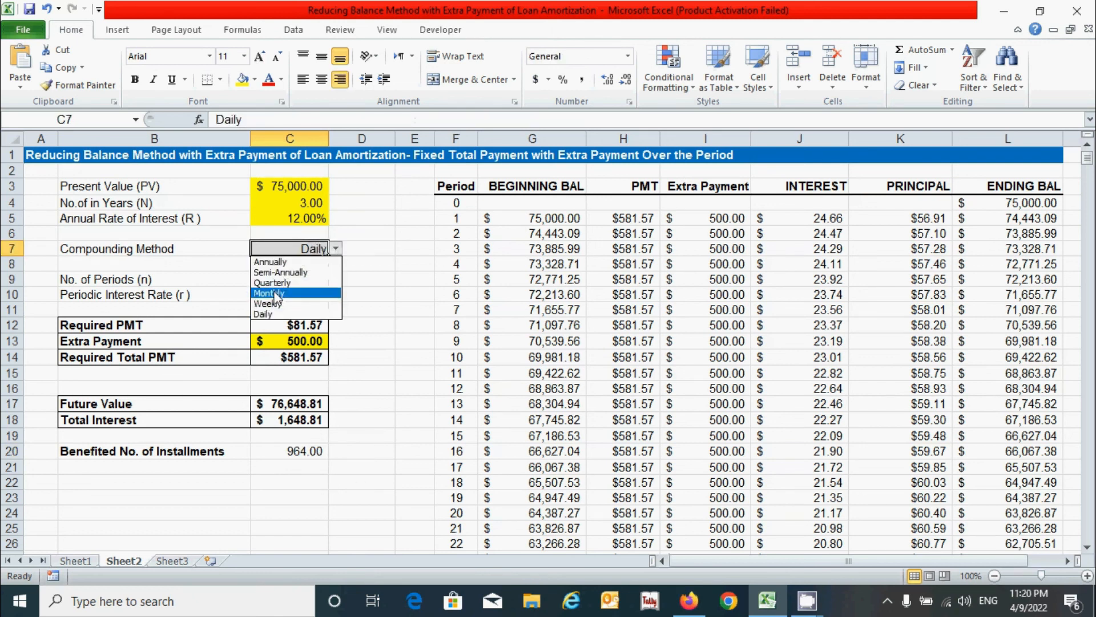
click(268, 292)
click(387, 468)
click(308, 479)
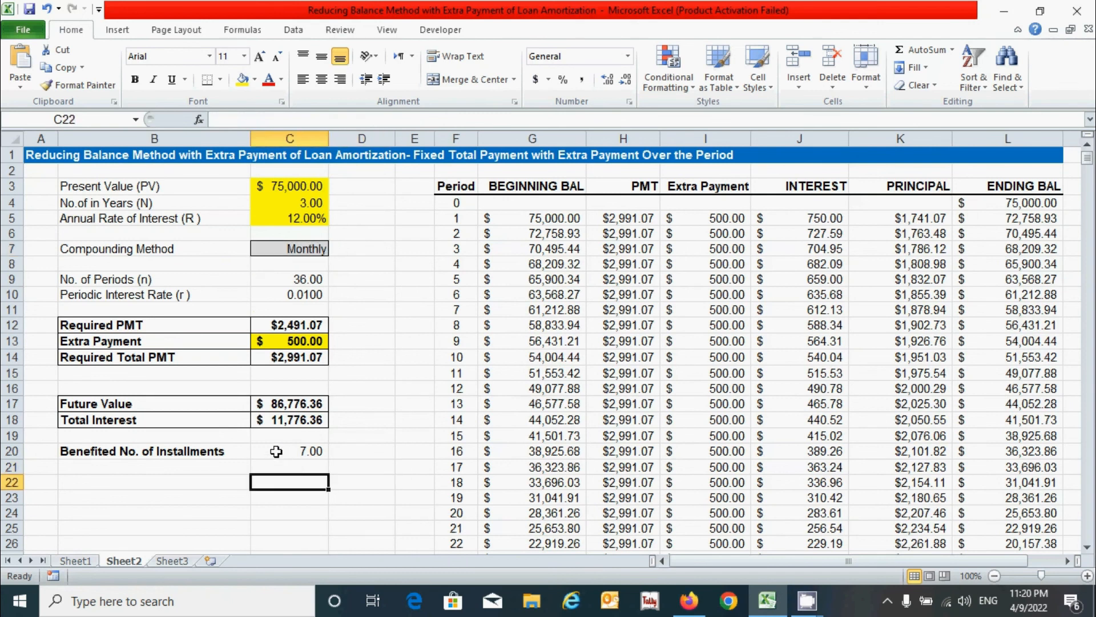
- Review the Benefited No. of Installments formula in C20 alongside the Extra Payment amount
click(276, 453)
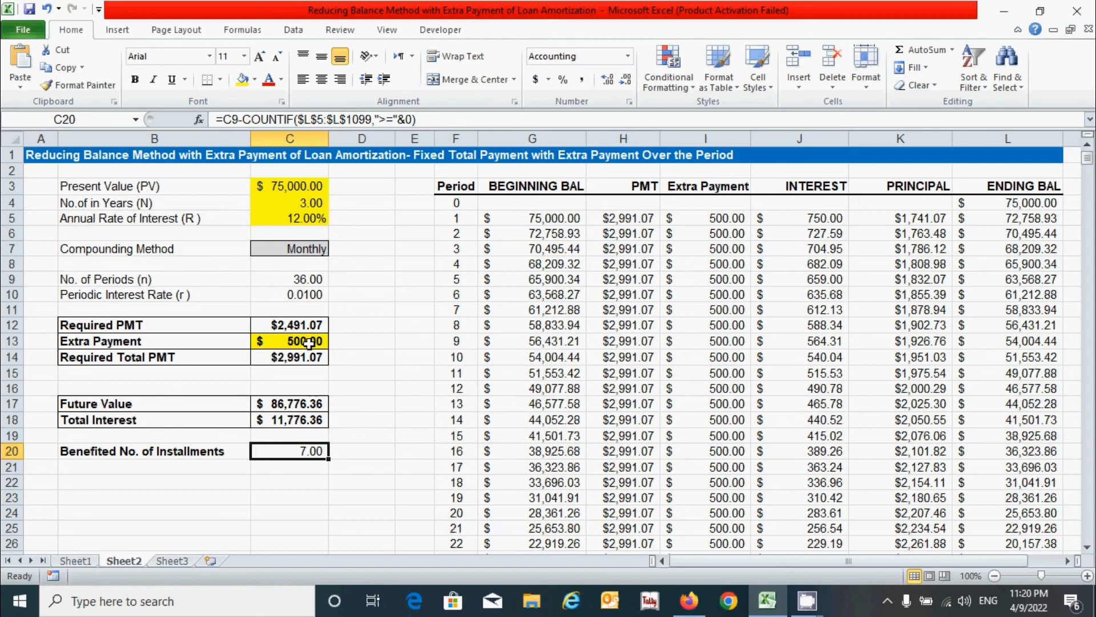
click(367, 474)
click(415, 341)
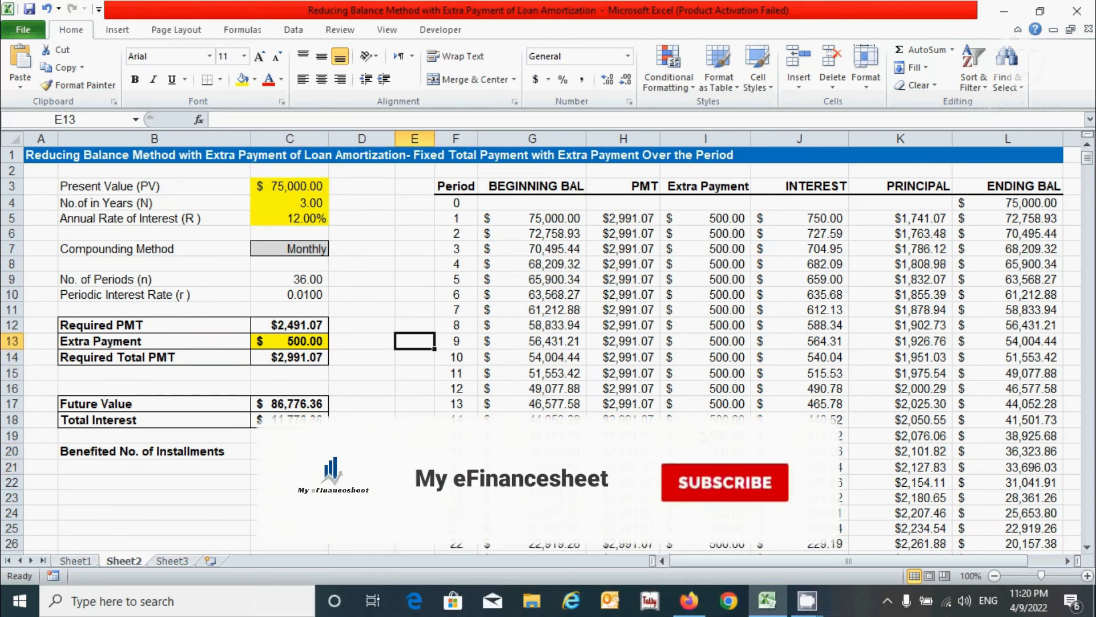